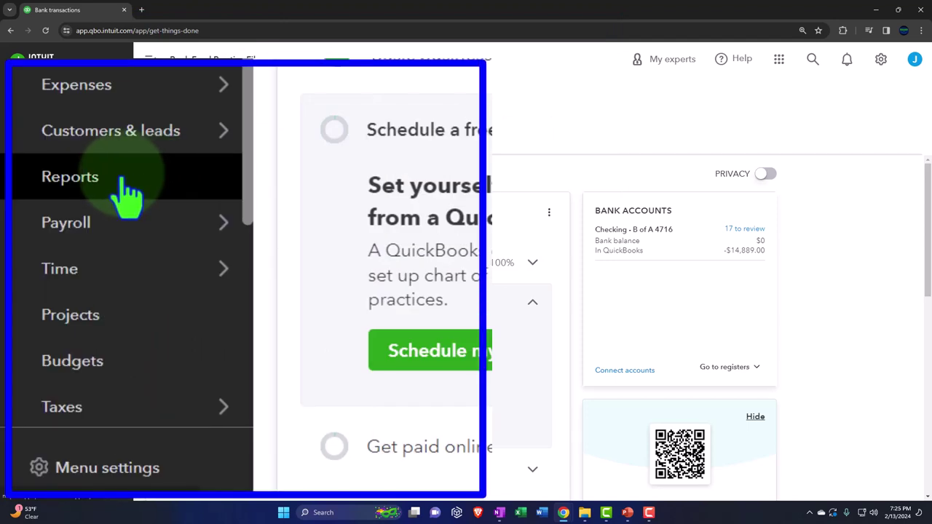
# - From Reports, launch Balance Sheet, Profit and Loss and Trial Balance each in a new tab
pyautogui.click(64, 328)
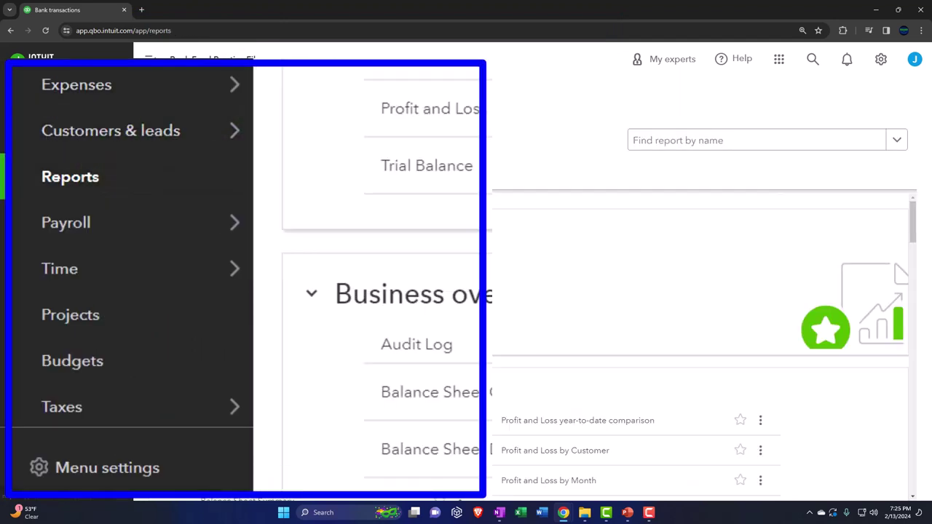
pyautogui.rightClick(242, 265)
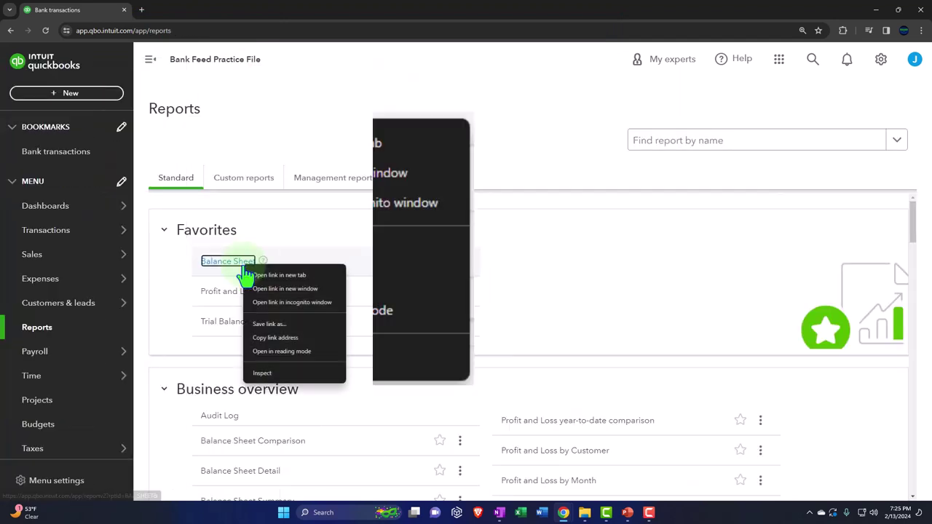
pyautogui.click(402, 154)
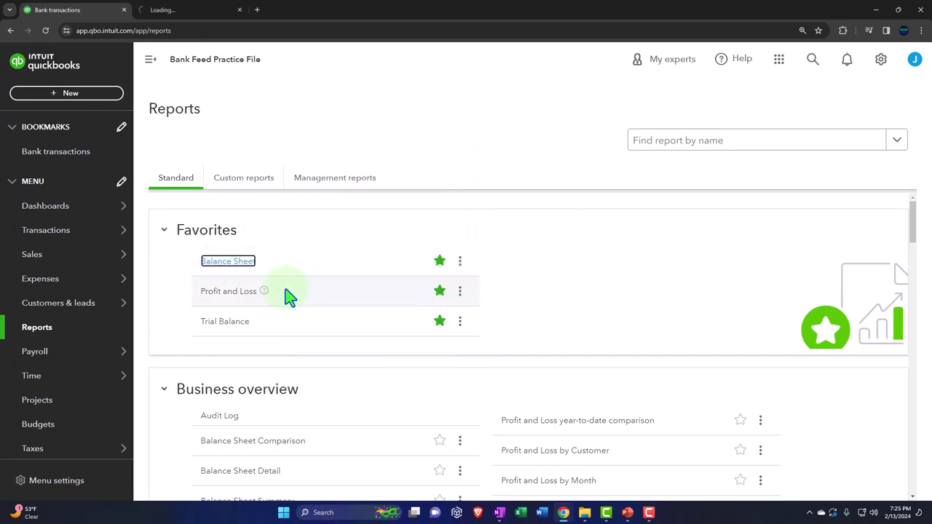
pyautogui.rightClick(249, 295)
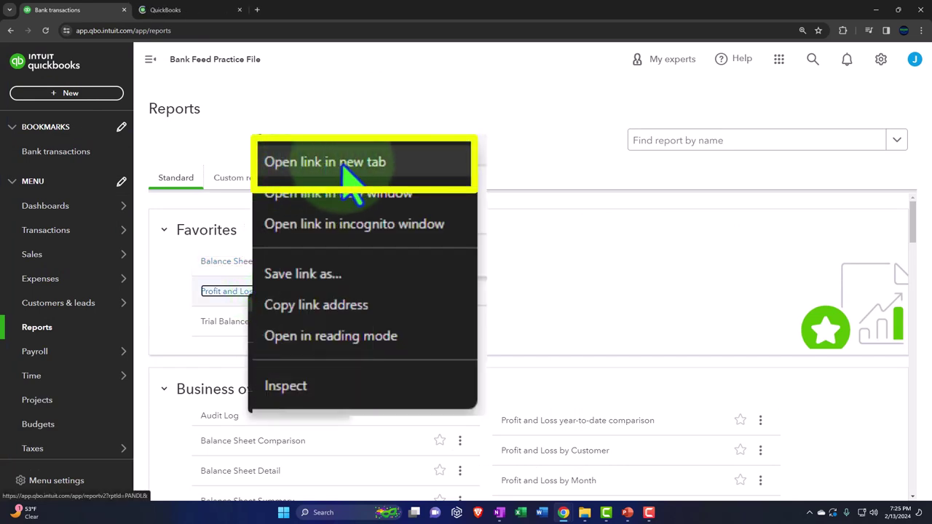
pyautogui.click(382, 172)
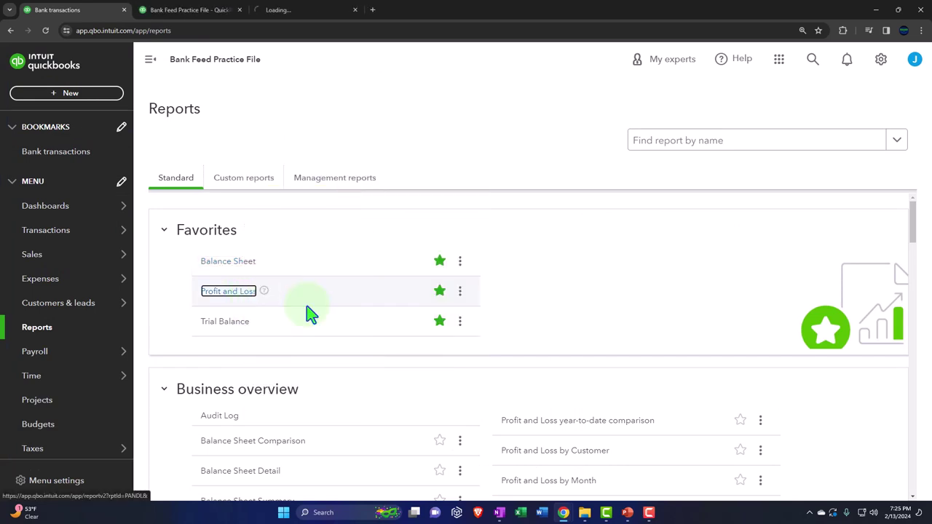
pyautogui.rightClick(240, 321)
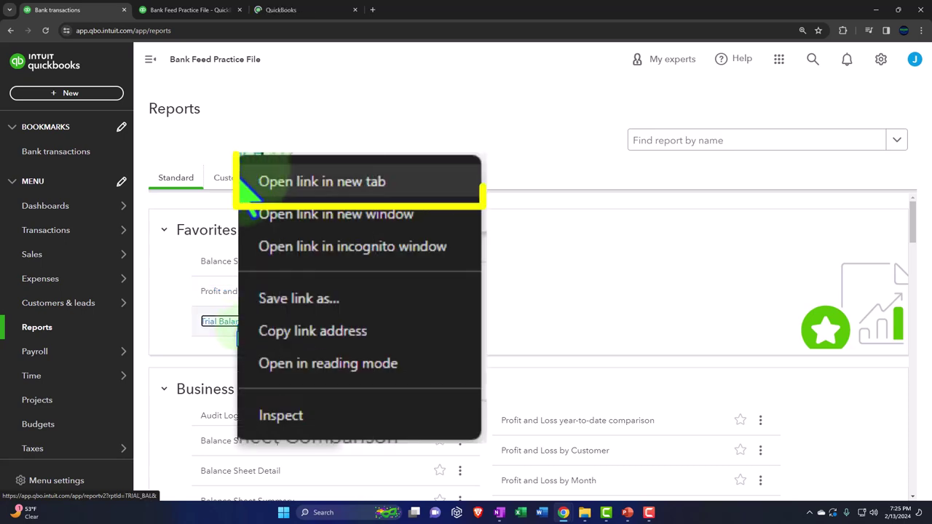
pyautogui.click(385, 187)
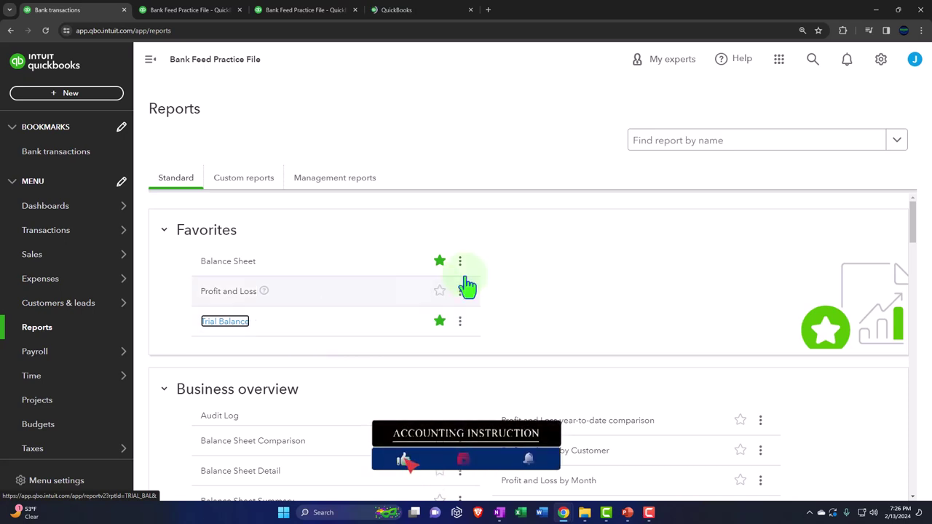
# - Run the Balance Sheet for 01/01/2024 to 02/29/2024 with columns by Months
pyautogui.click(216, 20)
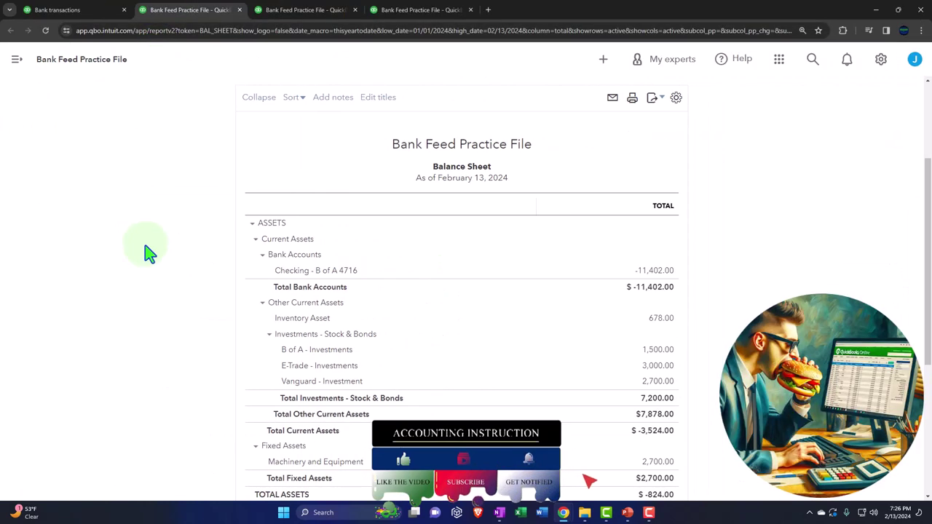
pyautogui.click(197, 154)
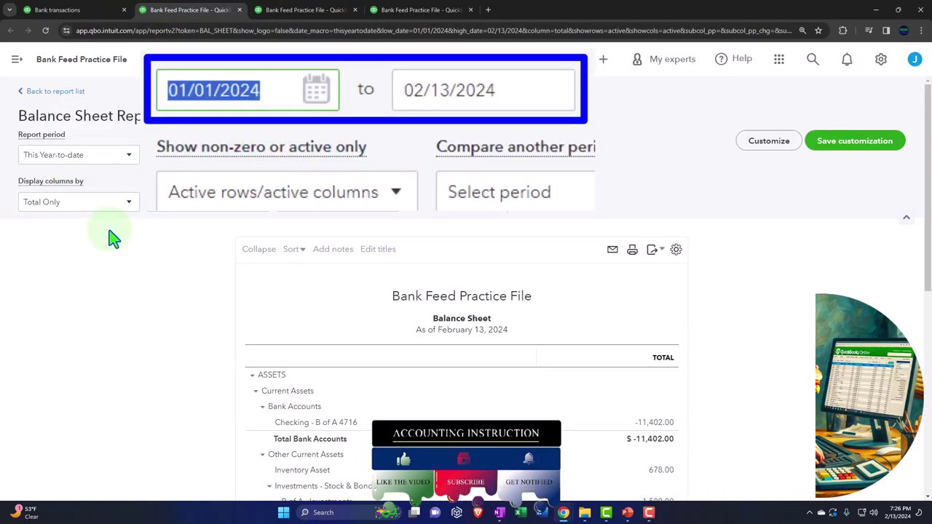
pyautogui.write('01012024')
pyautogui.press('Tab')
pyautogui.write('022924')
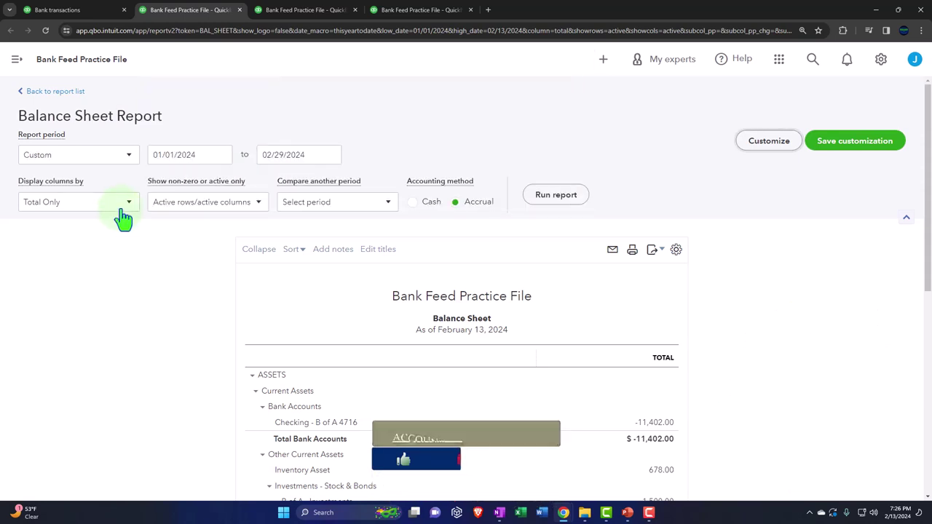
pyautogui.click(120, 206)
pyautogui.click(100, 279)
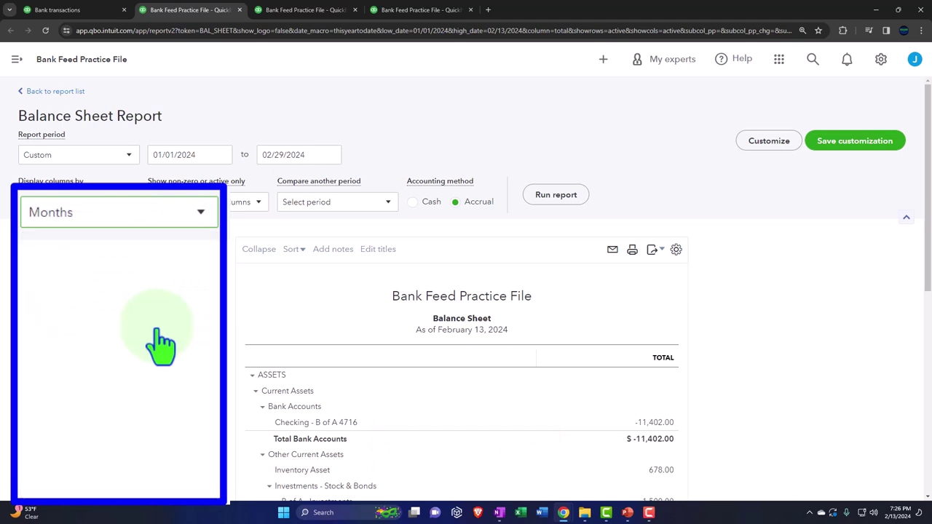
pyautogui.click(556, 195)
pyautogui.scroll(-2, 558, 208)
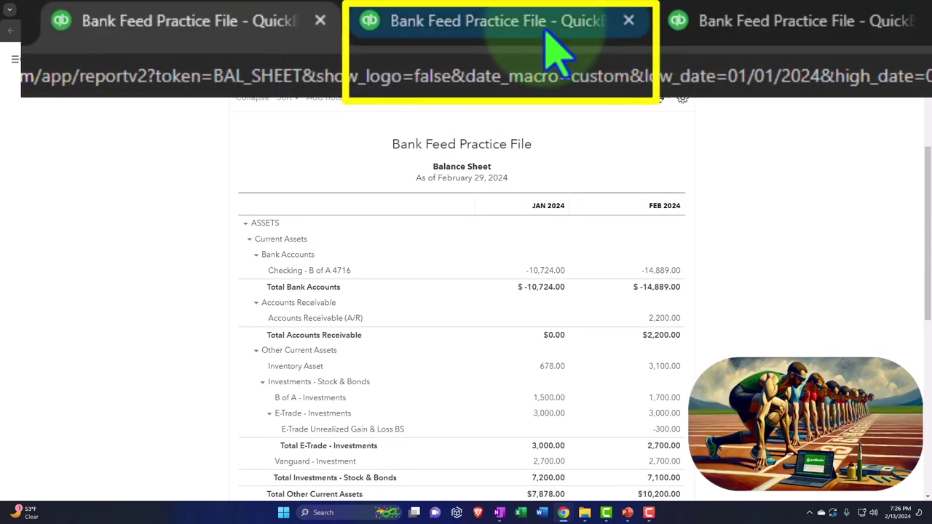
pyautogui.click(546, 36)
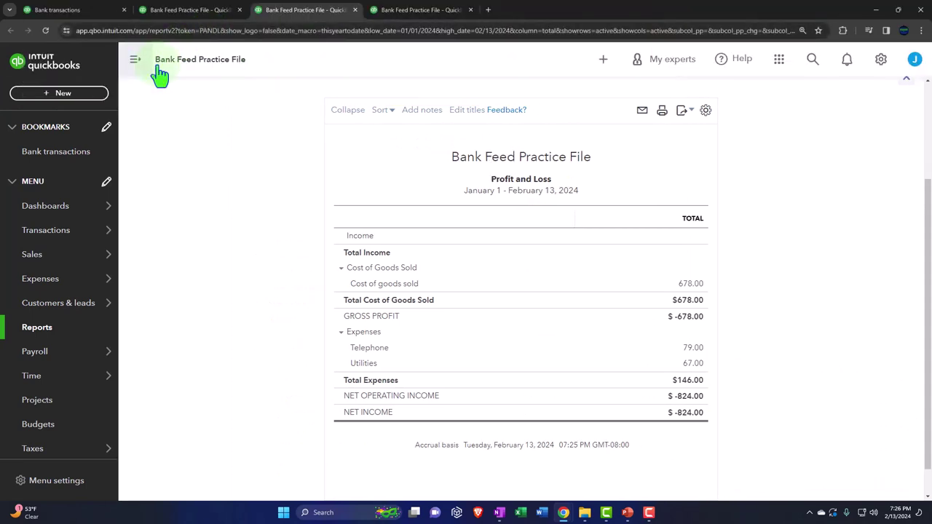
# - Run the Profit and Loss for 01/01/2024 to 02/29/2024 with columns by Months
pyautogui.click(154, 64)
pyautogui.moveTo(185, 154); pyautogui.dragTo(125, 206)
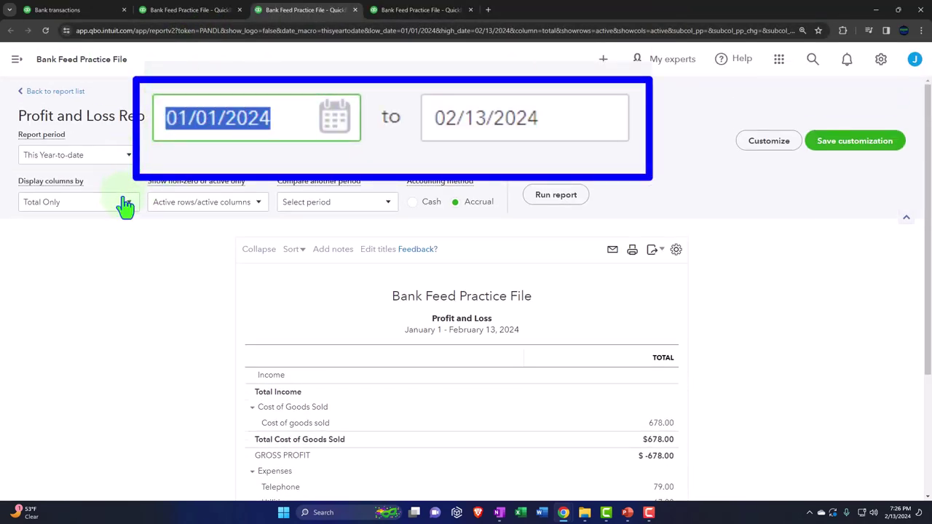
pyautogui.write('010124')
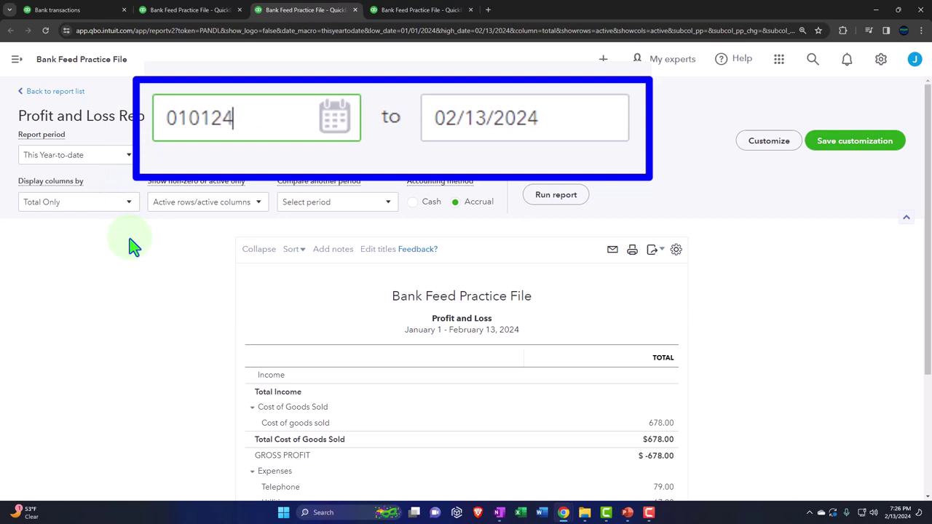
pyautogui.press('Tab')
pyautogui.write('02/29/2024')
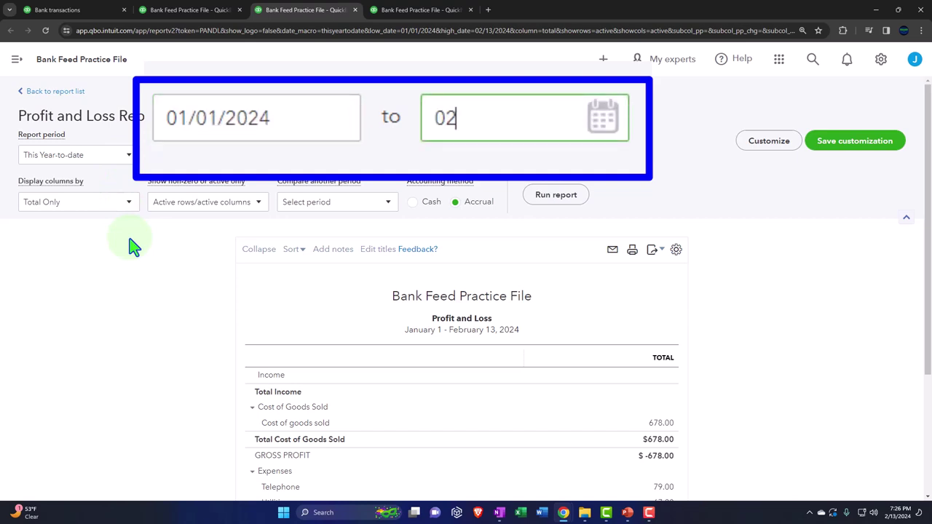
pyautogui.press('Tab')
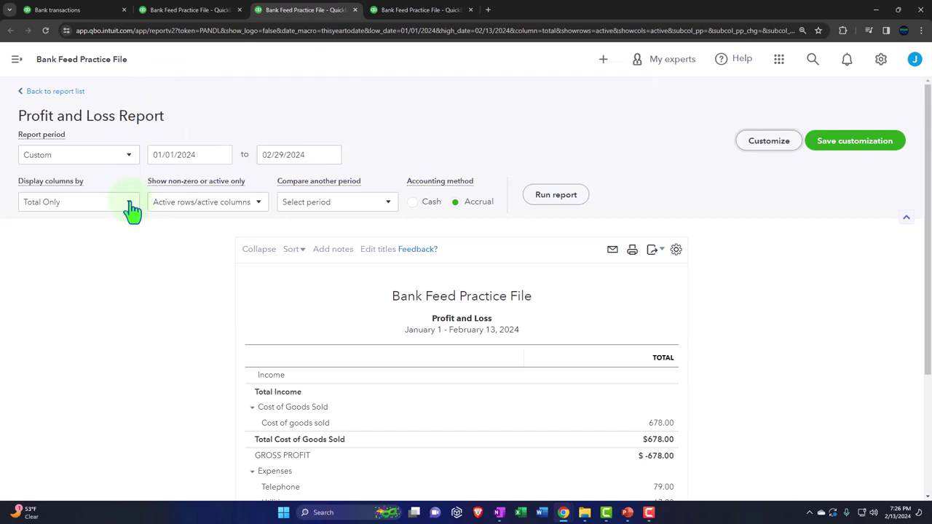
pyautogui.click(128, 204)
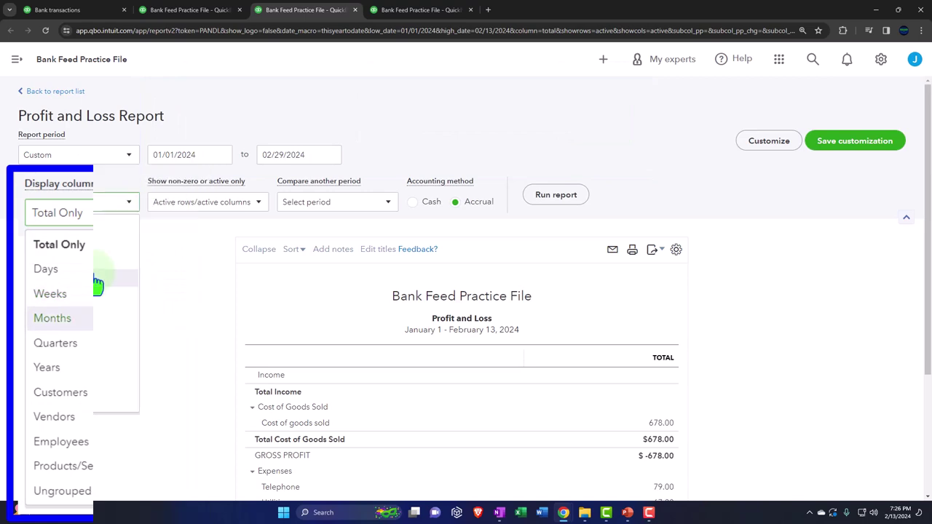
pyautogui.click(130, 318)
pyautogui.click(535, 207)
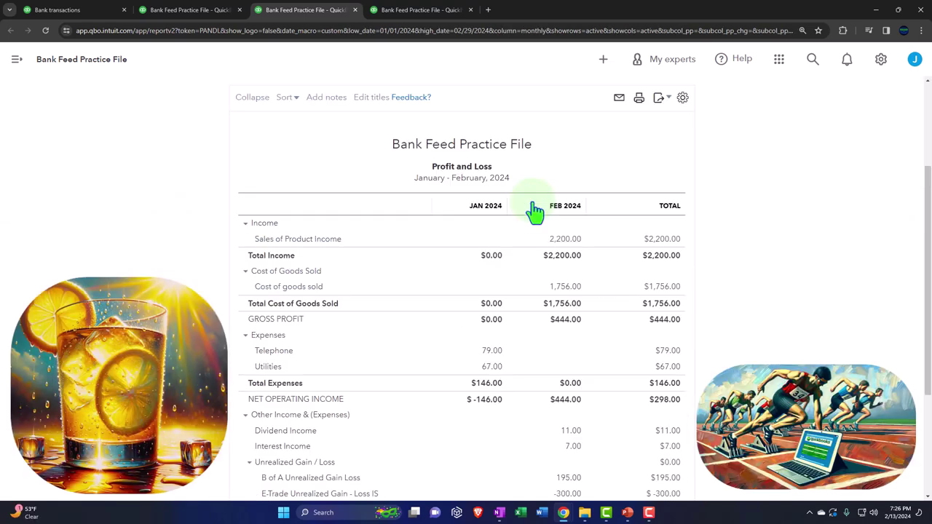
# - Run the Trial Balance for 01/01/2024 to 02/29/2024 with monthly columns, then return to the Balance Sheet
pyautogui.click(429, 13)
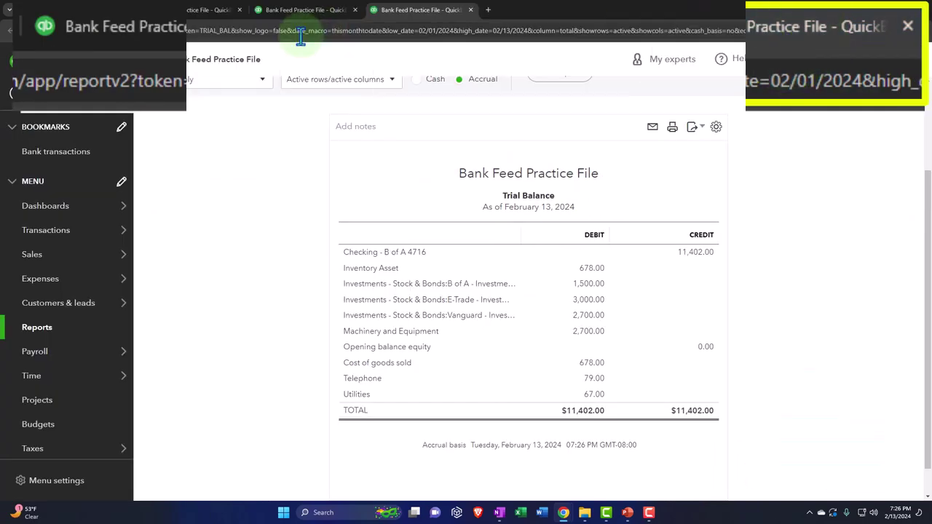
pyautogui.scroll(1, 133, 258)
pyautogui.click(196, 161)
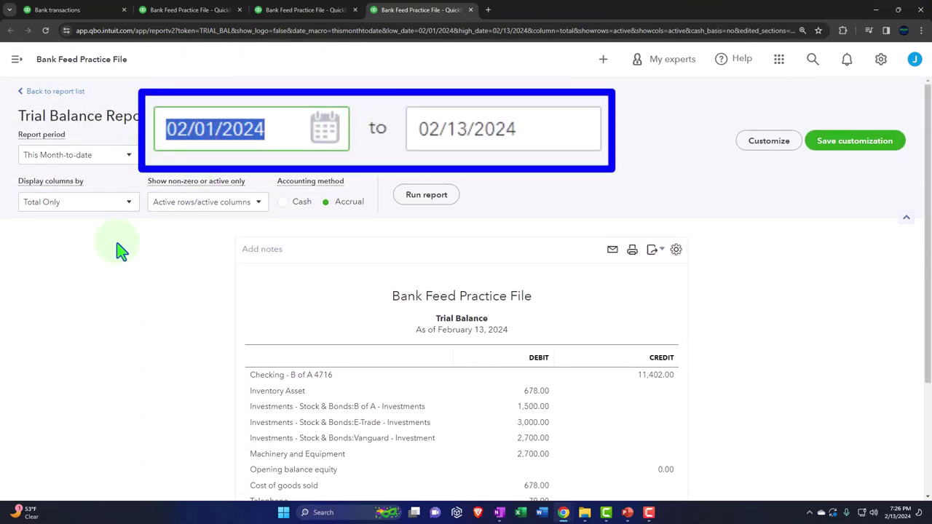
pyautogui.write('010124')
pyautogui.press('Tab')
pyautogui.write('0')
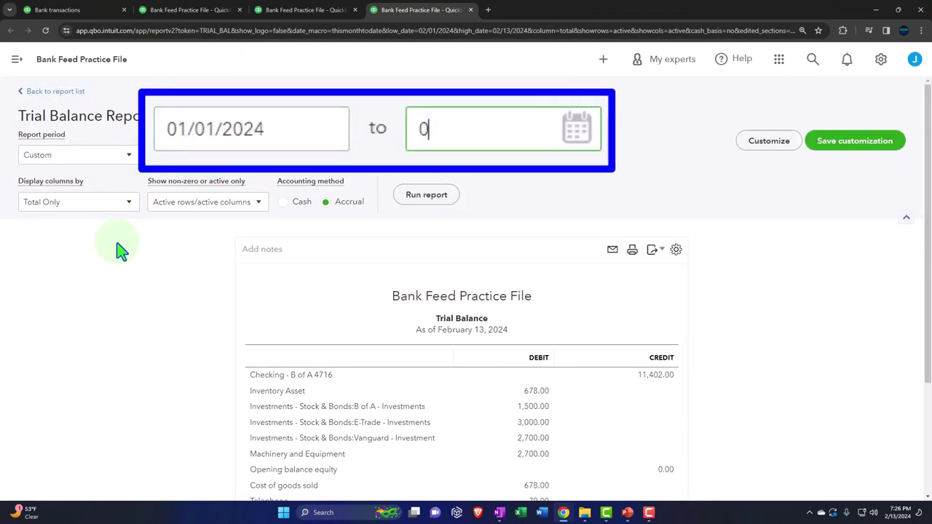
pyautogui.write('2/29/2024')
pyautogui.press('Tab')
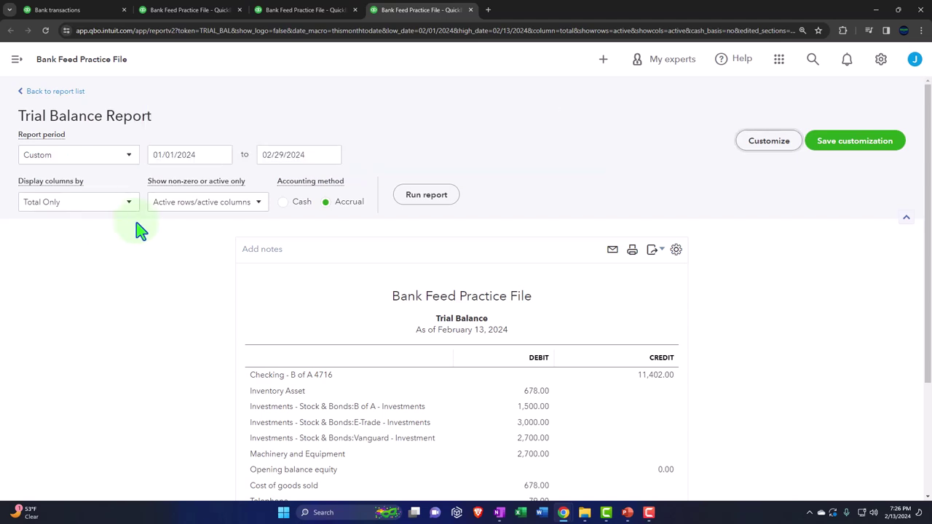
pyautogui.click(131, 207)
pyautogui.click(115, 244)
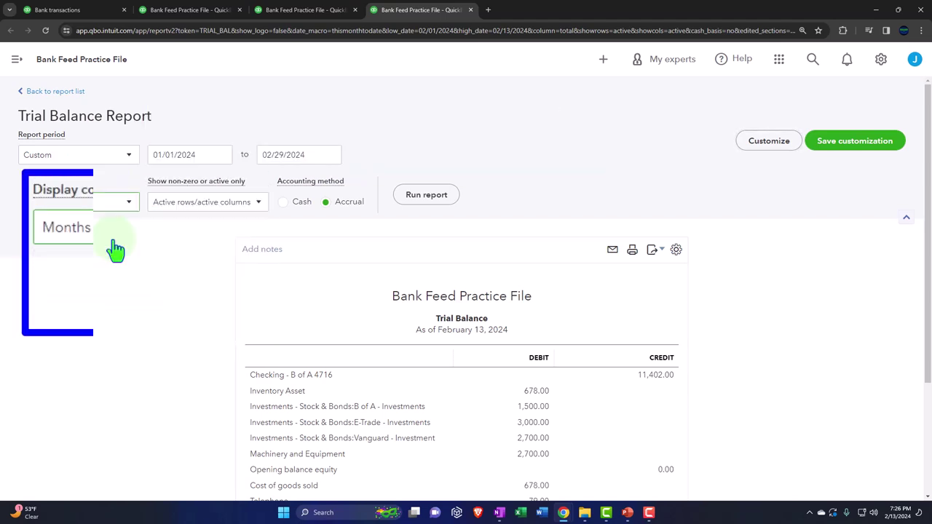
pyautogui.click(416, 197)
pyautogui.scroll(-2, 415, 207)
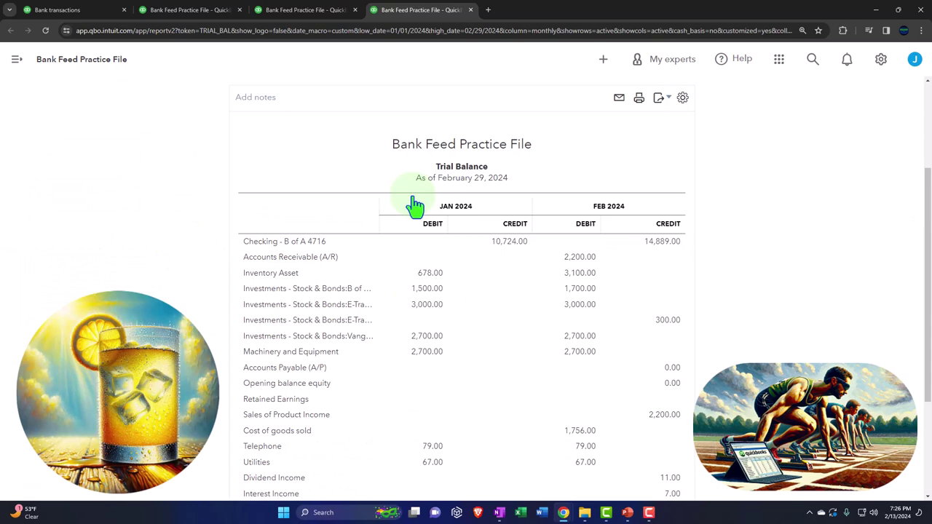
pyautogui.click(191, 9)
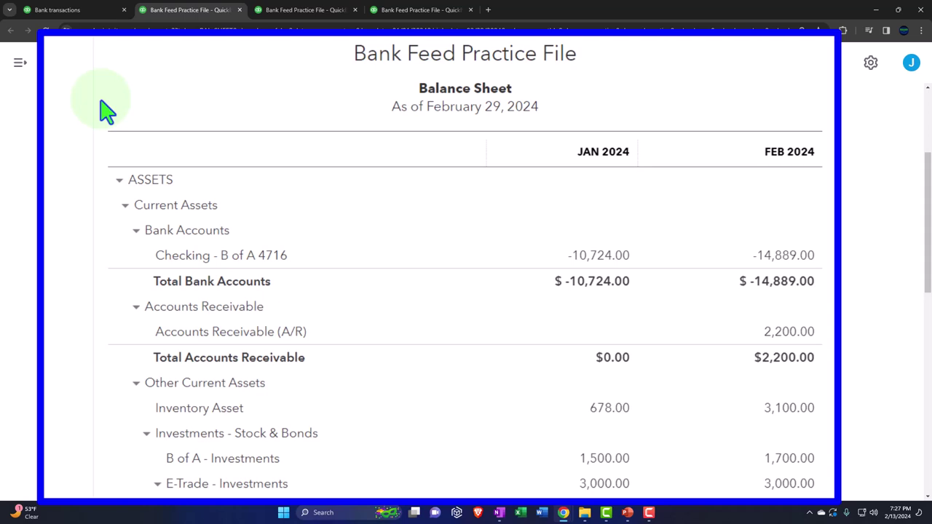
# - Collapse ASSETS, Liabilities and Equity, then re-expand ASSETS with Current Assets collapsed
pyautogui.click(119, 180)
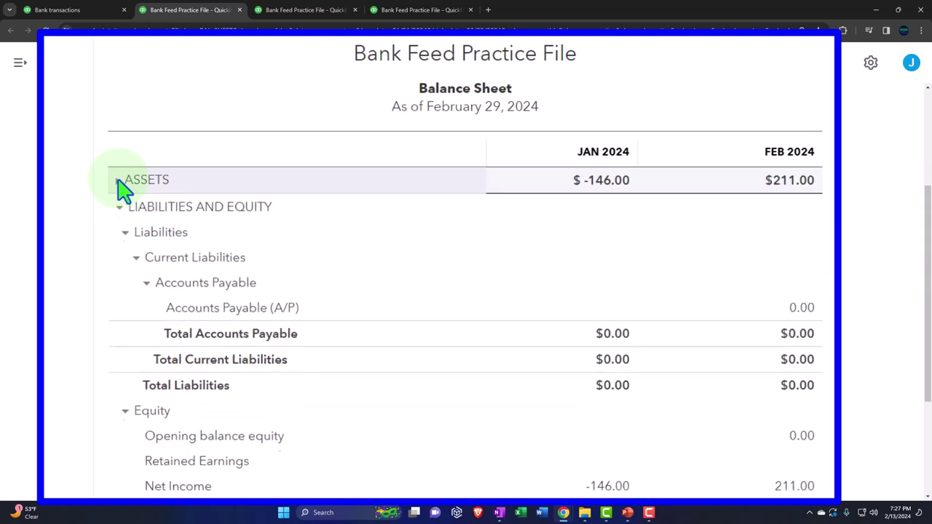
pyautogui.click(124, 232)
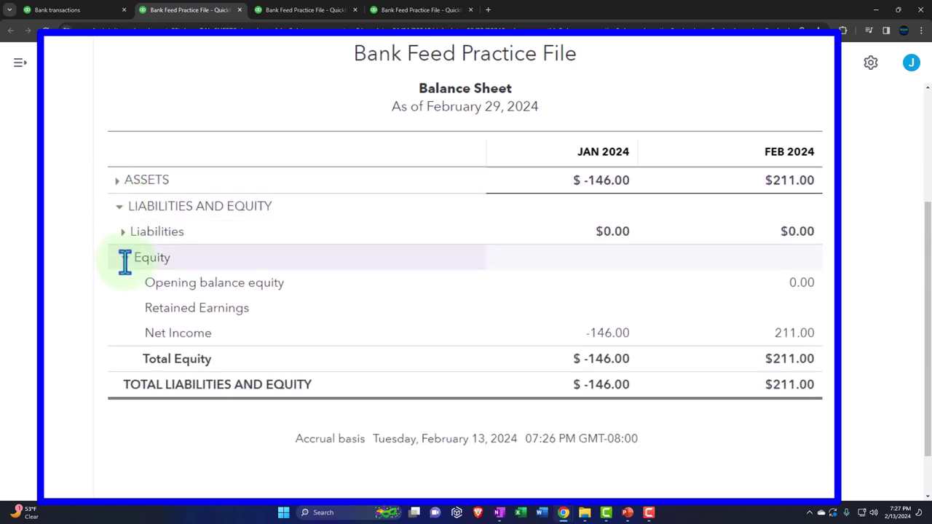
pyautogui.click(124, 260)
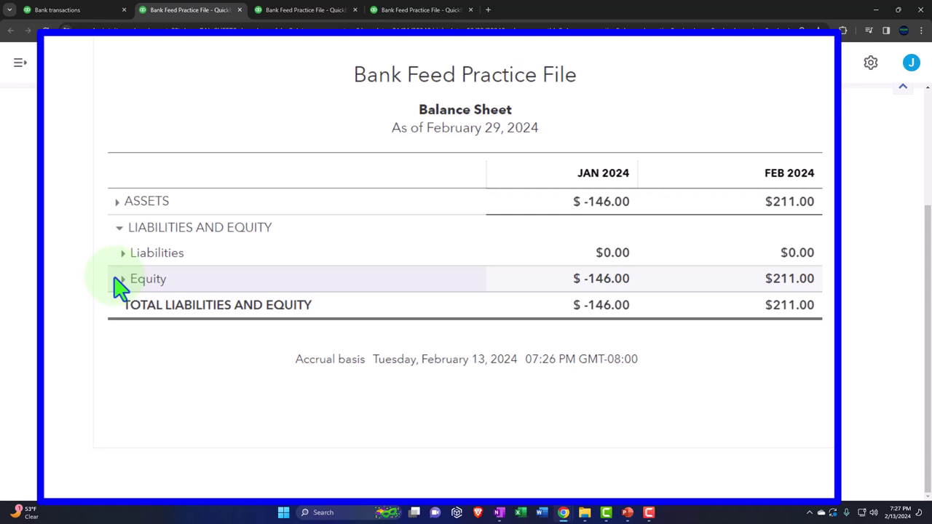
pyautogui.click(119, 201)
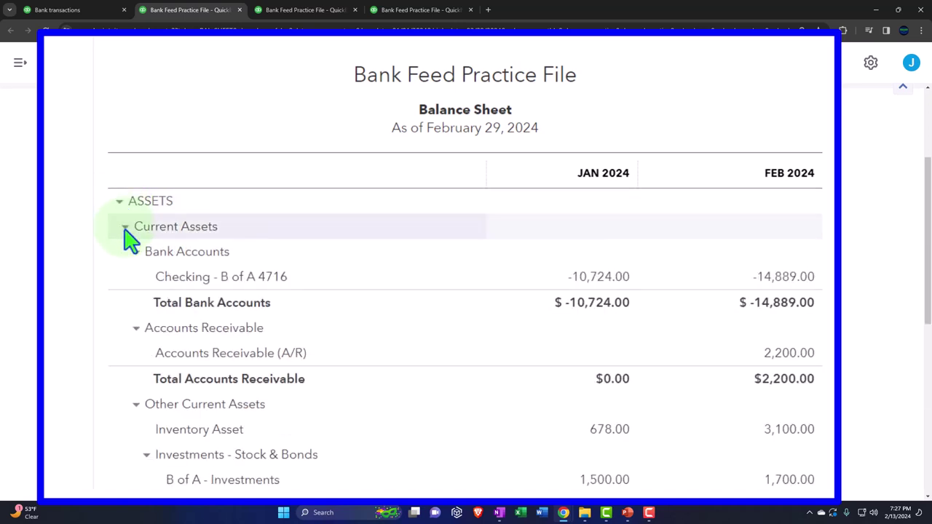
pyautogui.click(123, 226)
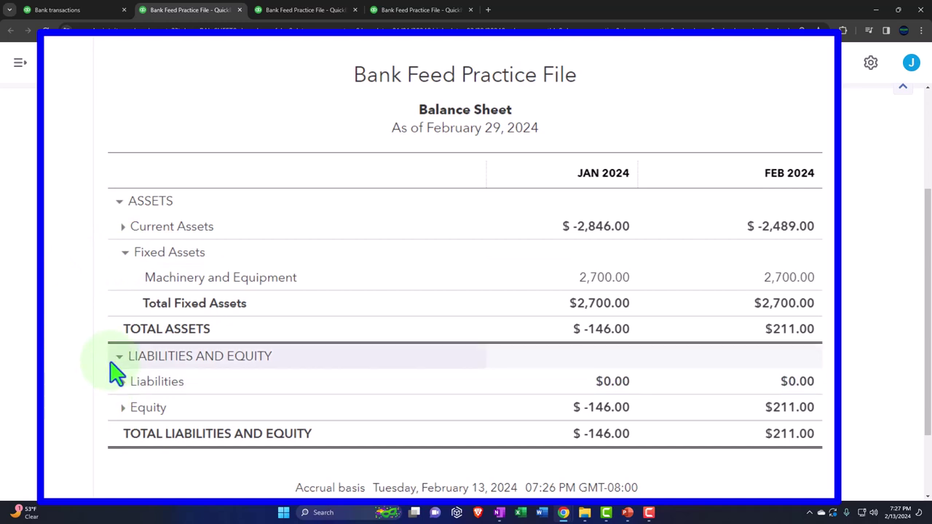
pyautogui.scroll(-1, 94, 375)
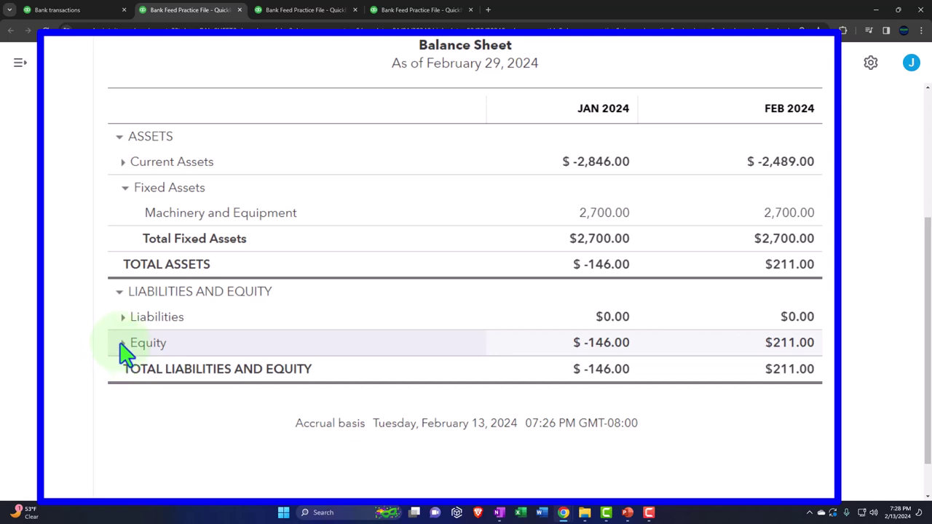
# - Expand Equity and Current Assets and scroll through the itemized Balance Sheet accounts
pyautogui.click(123, 352)
pyautogui.scroll(-1, 125, 357)
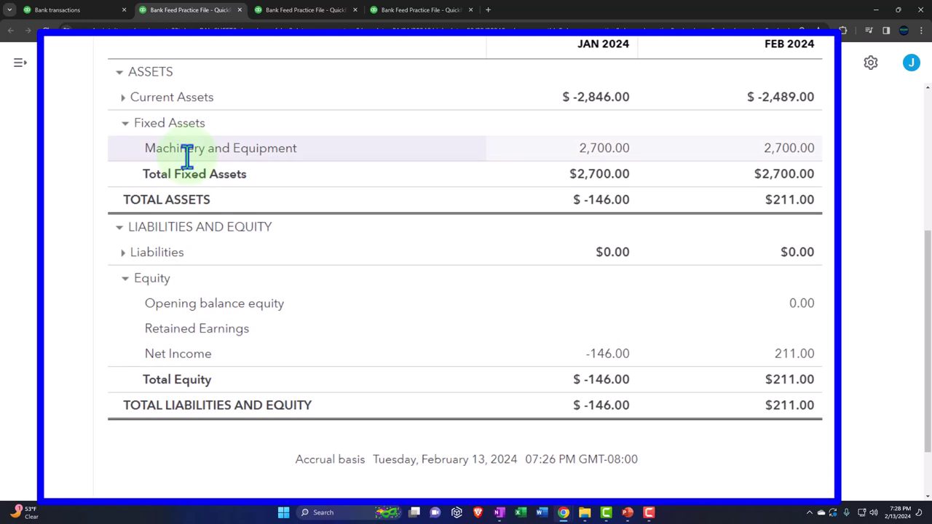
pyautogui.click(122, 97)
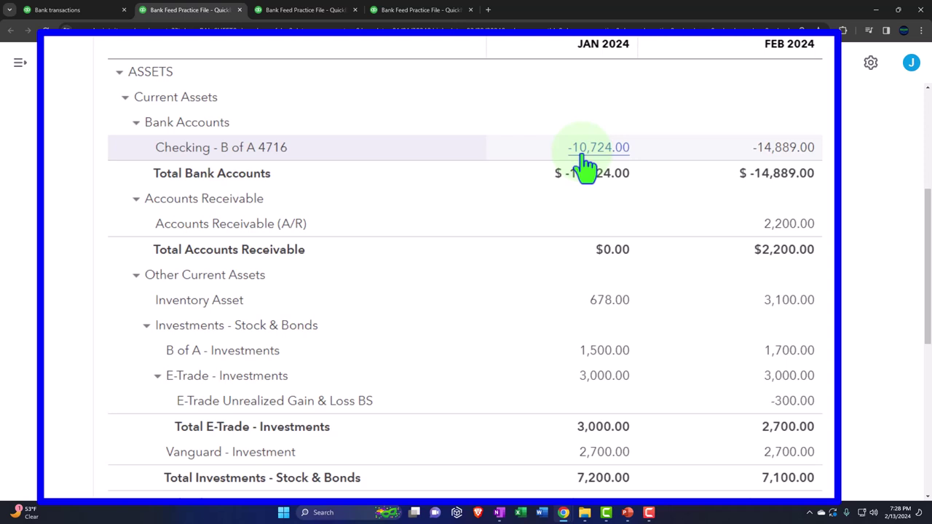
pyautogui.scroll(-2, 586, 168)
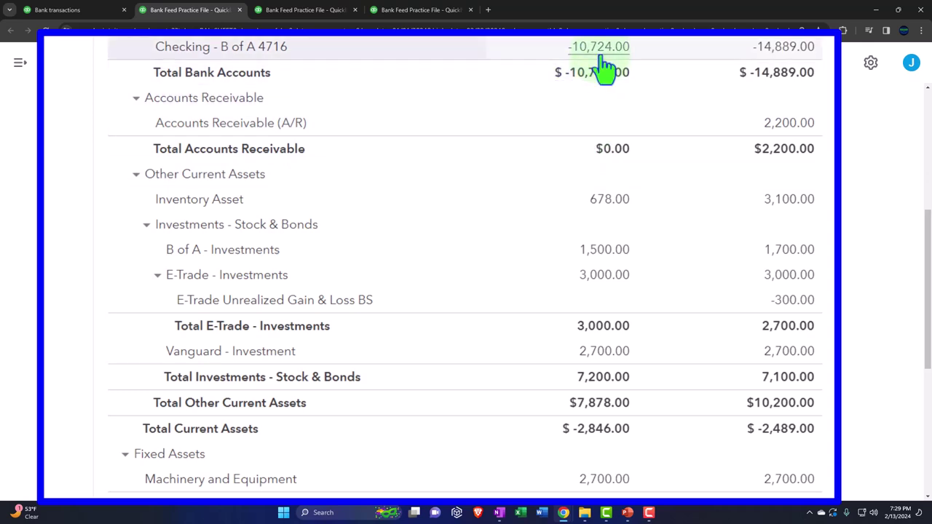
pyautogui.scroll(-5, 603, 70)
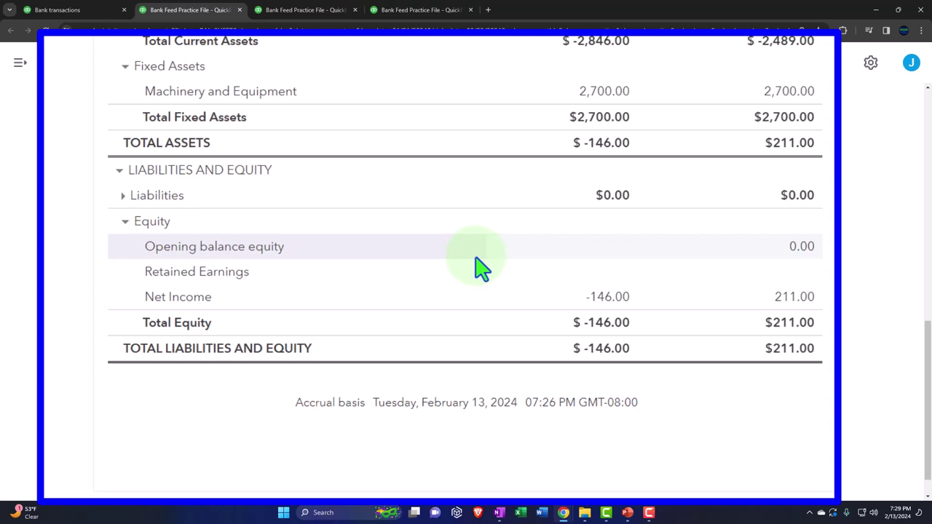
pyautogui.scroll(7, 436, 270)
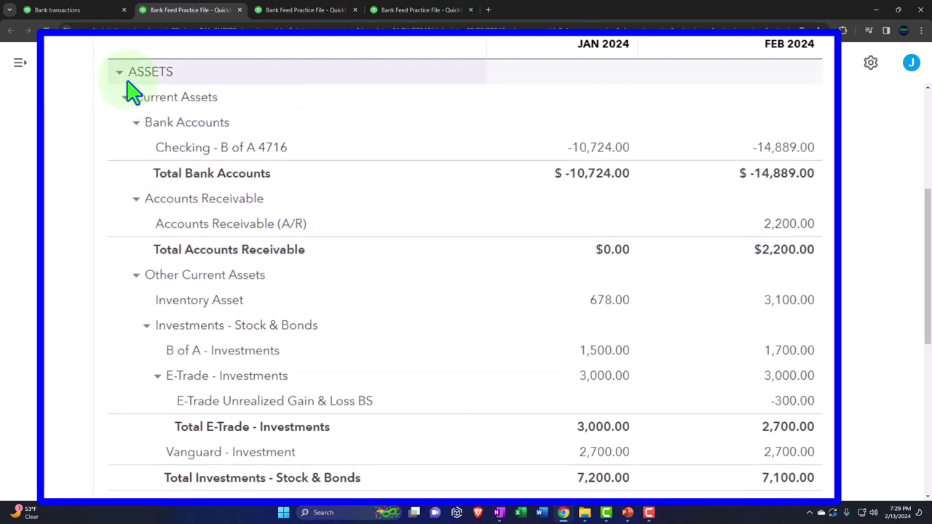
# - Collapse the ASSETS and Equity sections to their single totals rows
pyautogui.click(121, 72)
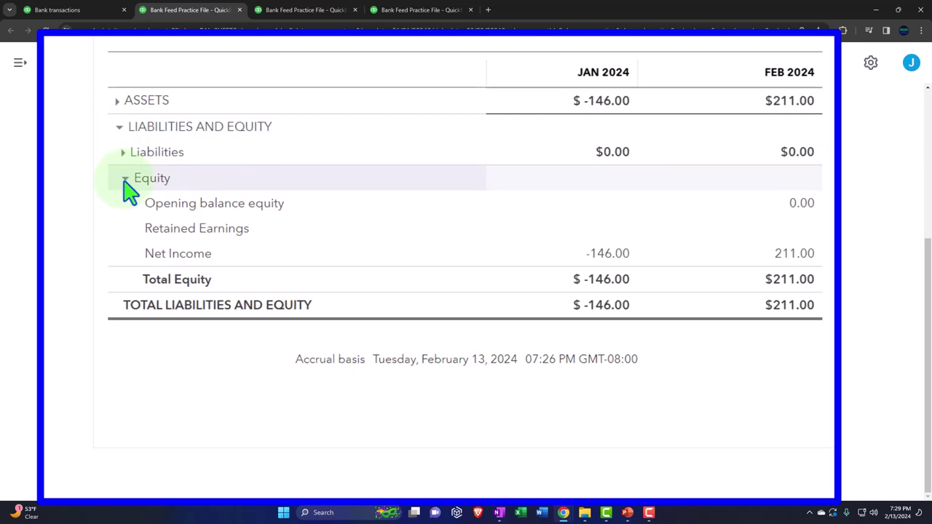
pyautogui.click(126, 179)
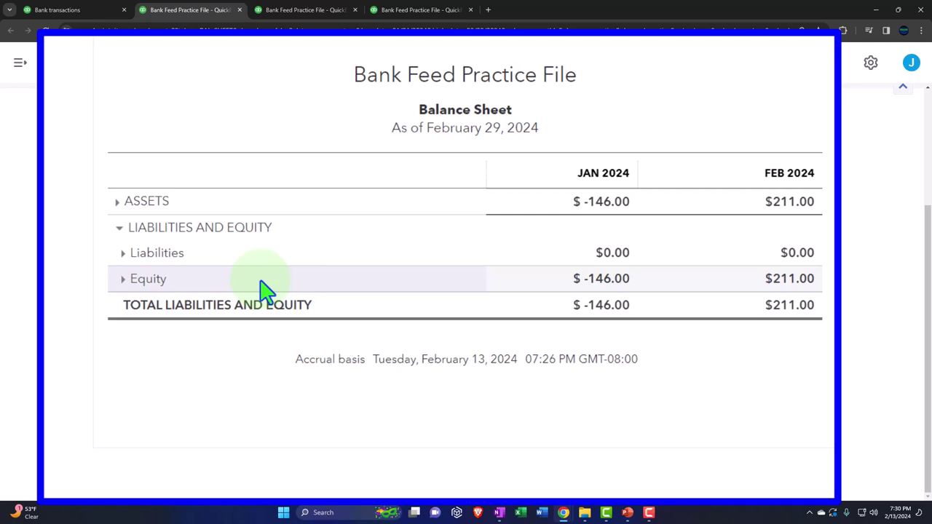
# - Expand Equity, then go to the bank transactions page in the first tab
pyautogui.click(124, 280)
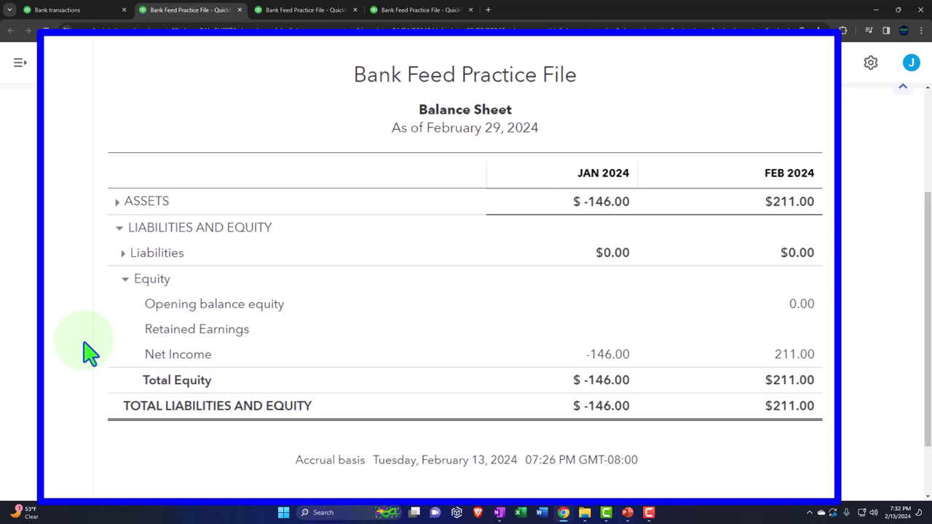
pyautogui.click(73, 13)
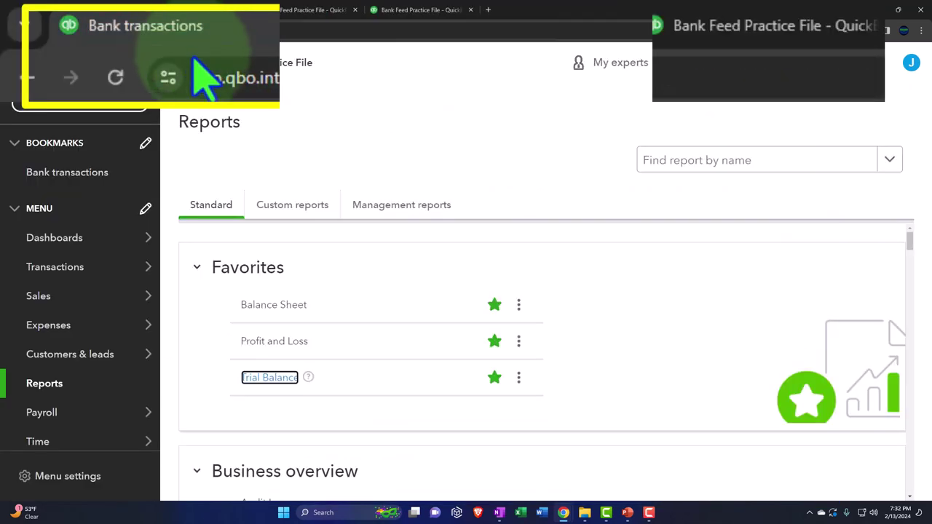
pyautogui.click(57, 268)
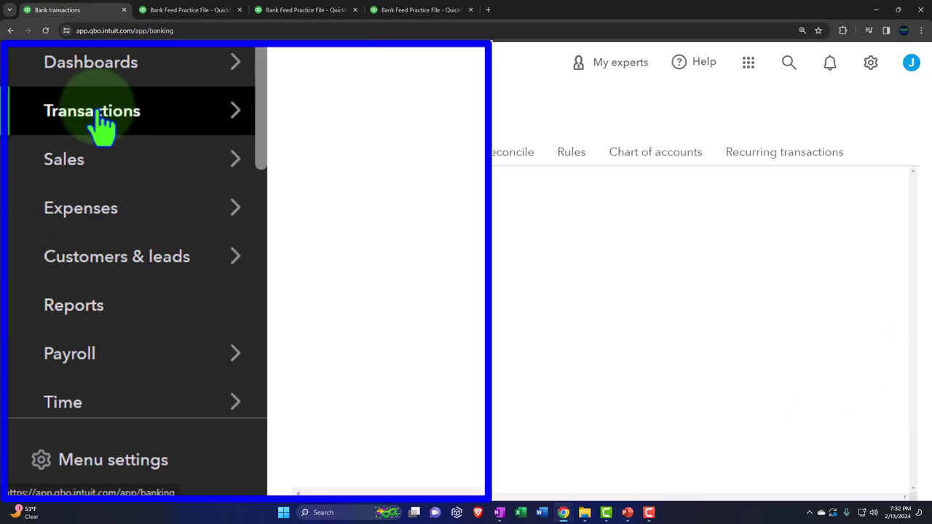
# - Filter the bank feed to Money out, showing seven payments with suggested categories
pyautogui.click(182, 65)
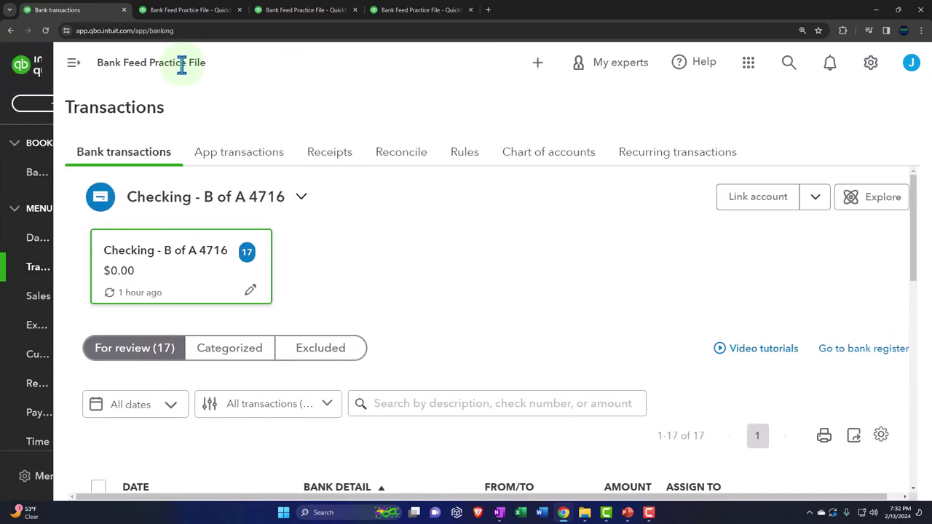
pyautogui.scroll(-5, 177, 231)
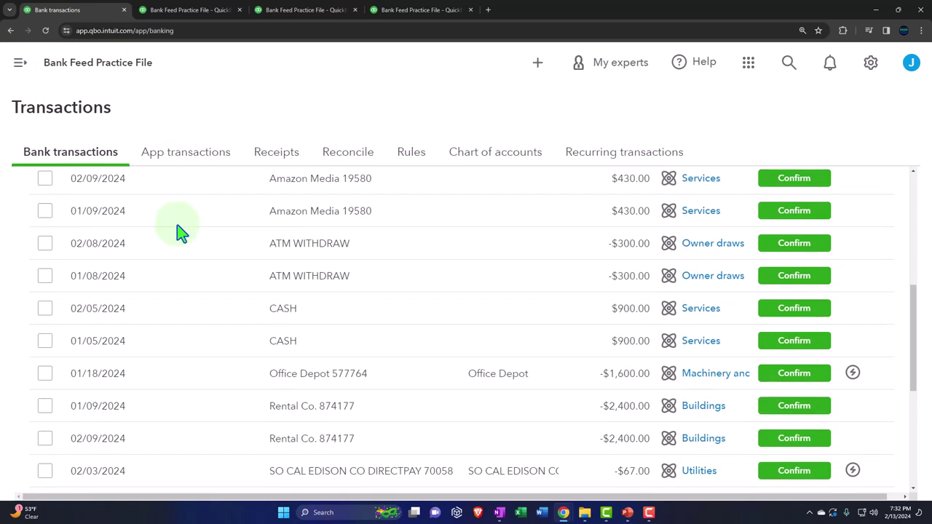
pyautogui.scroll(3, 177, 231)
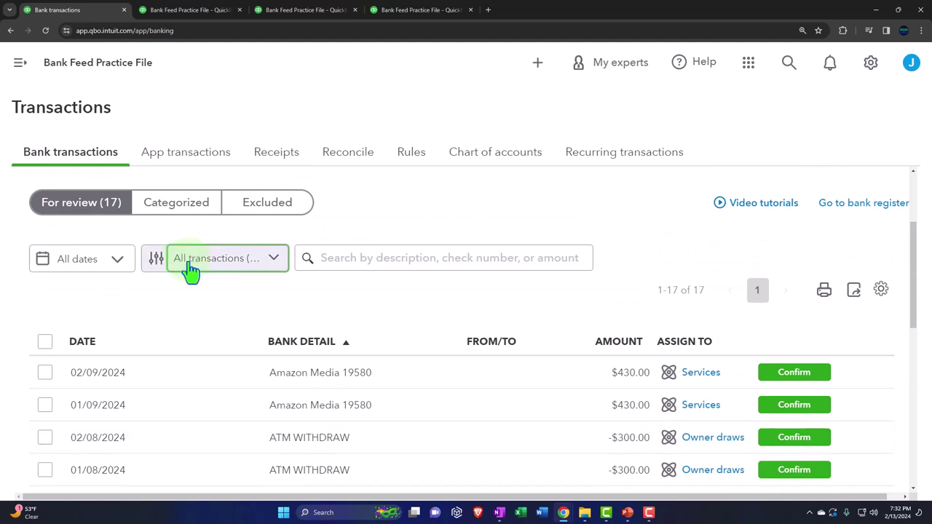
pyautogui.hotkey('ctrl', '-')
pyautogui.hotkey('ctrl', '-')
pyautogui.click(138, 222)
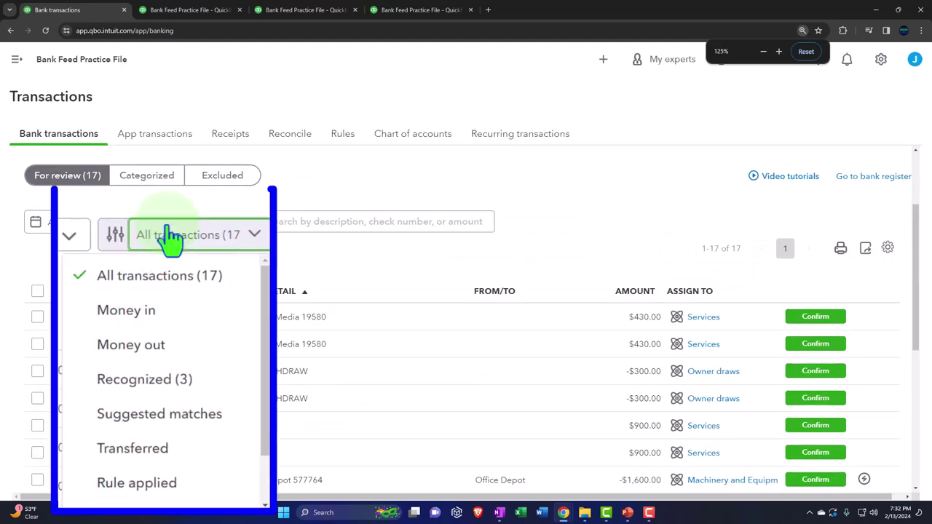
pyautogui.click(142, 348)
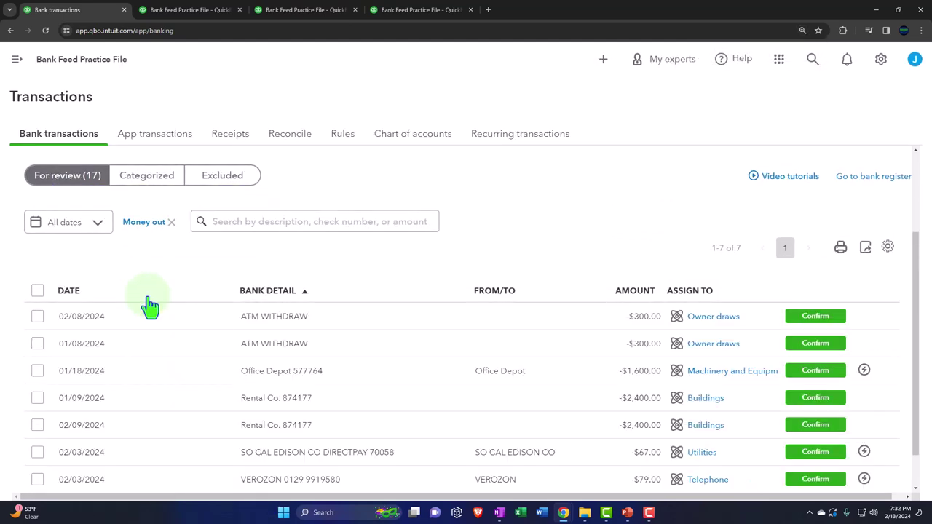
pyautogui.scroll(-1, 149, 305)
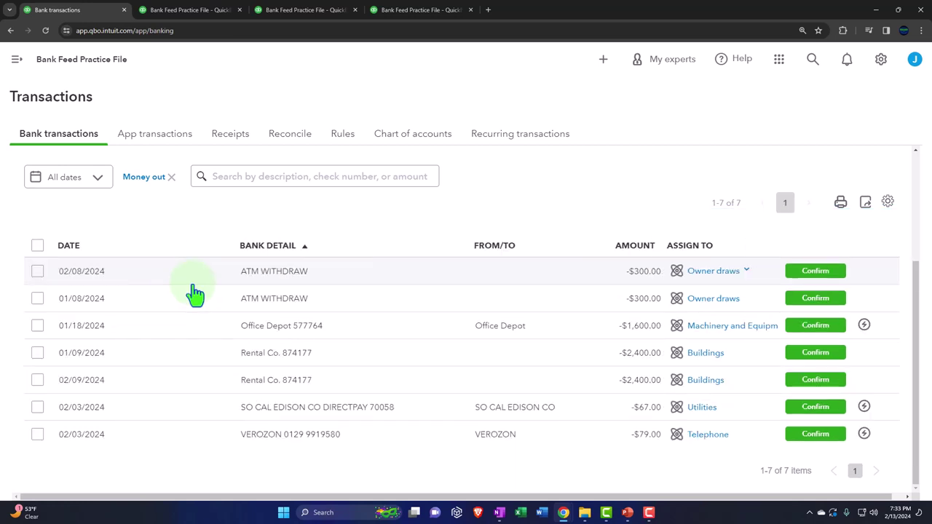
# - Review the Profit and Loss down to Net Income: -146.00 January, 357.00 February
pyautogui.click(305, 10)
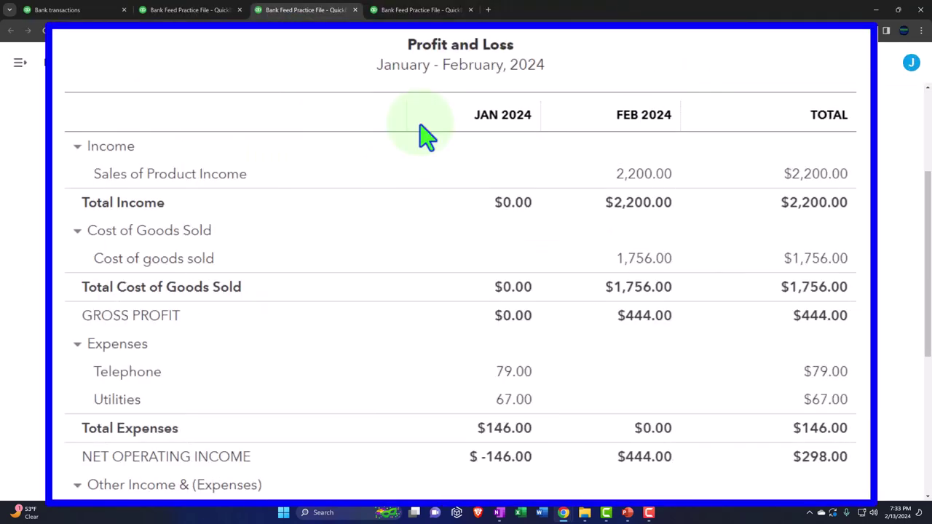
pyautogui.scroll(-5, 418, 137)
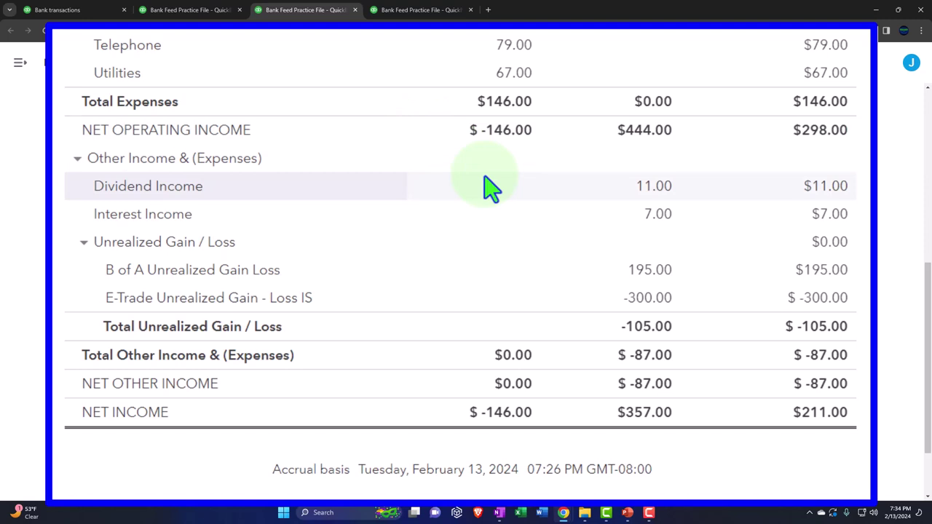
pyautogui.scroll(2, 490, 187)
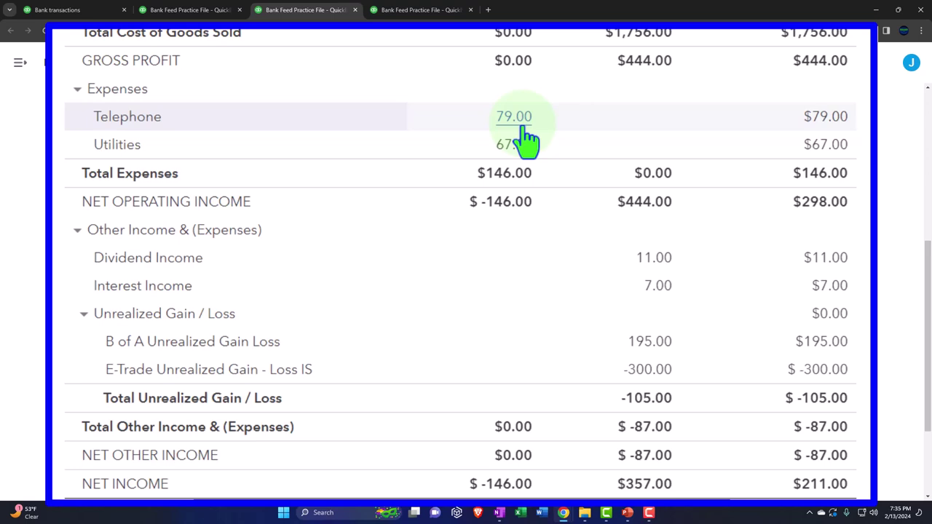
# - Return to the bank transactions list and zoom the browser out to 125%
pyautogui.click(96, 11)
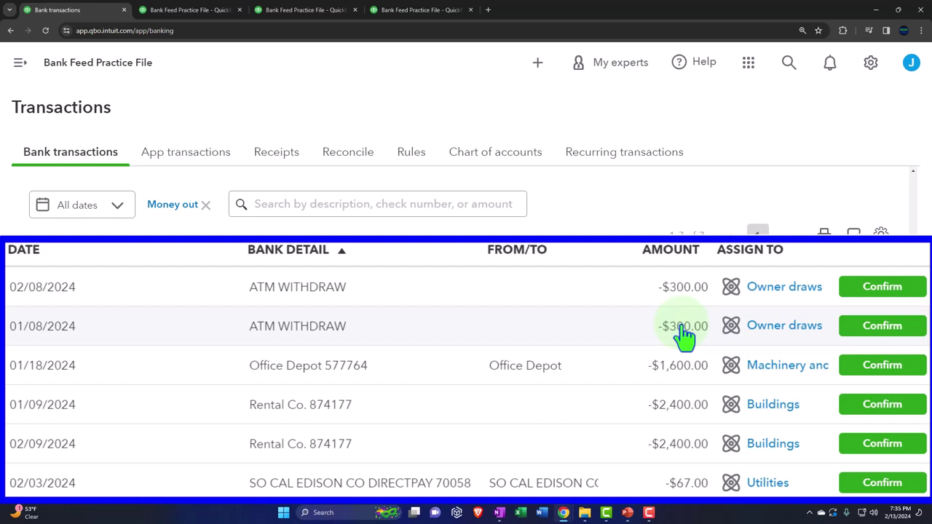
pyautogui.hotkey('ctrl', '-')
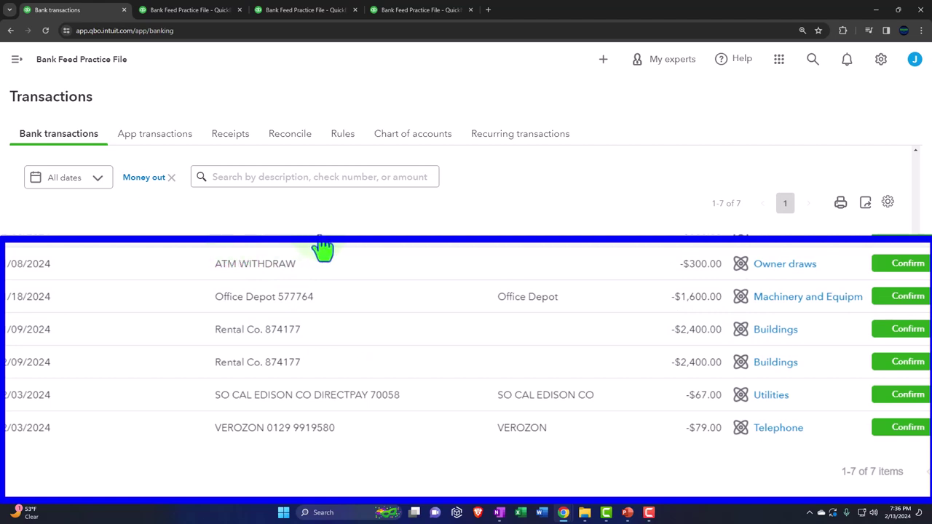
# - Create a vendor named Owner as payee of the 02/08/2024 $300 ATM withdrawal
pyautogui.click(329, 284)
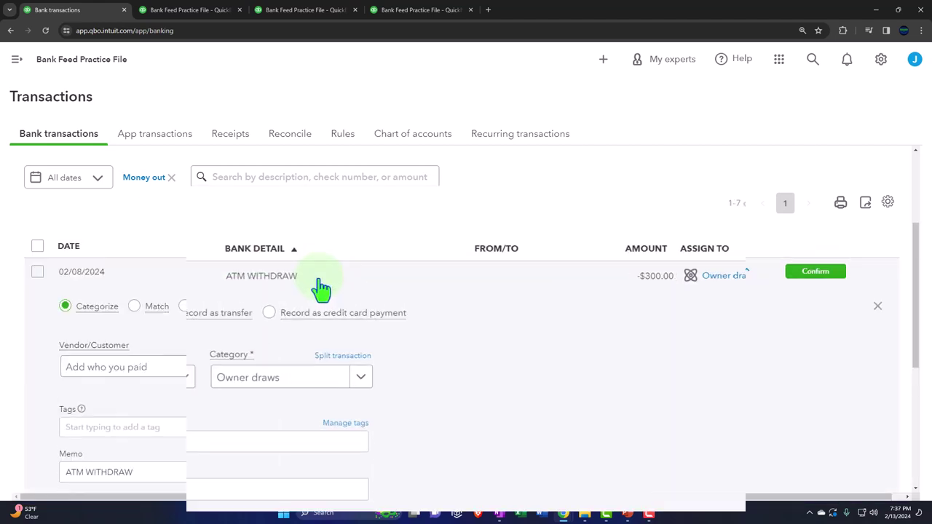
pyautogui.scroll(-3, 320, 289)
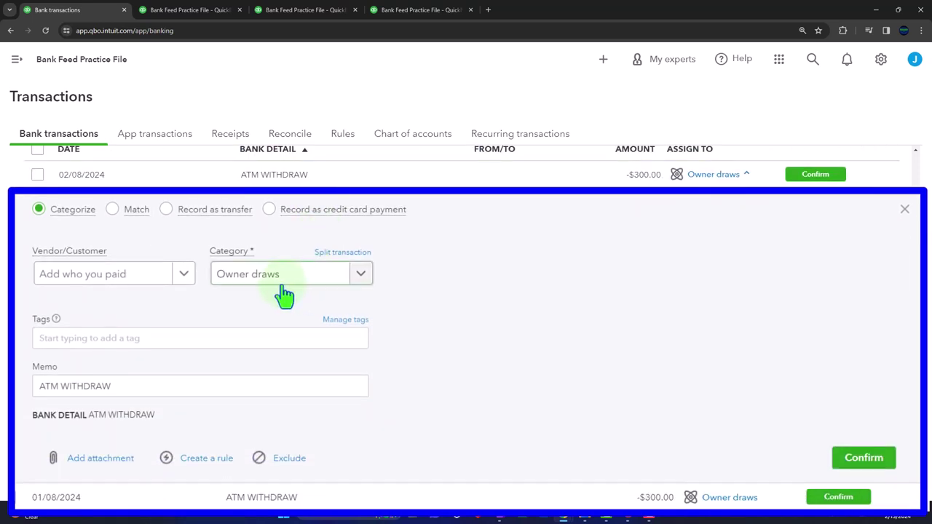
pyautogui.click(104, 286)
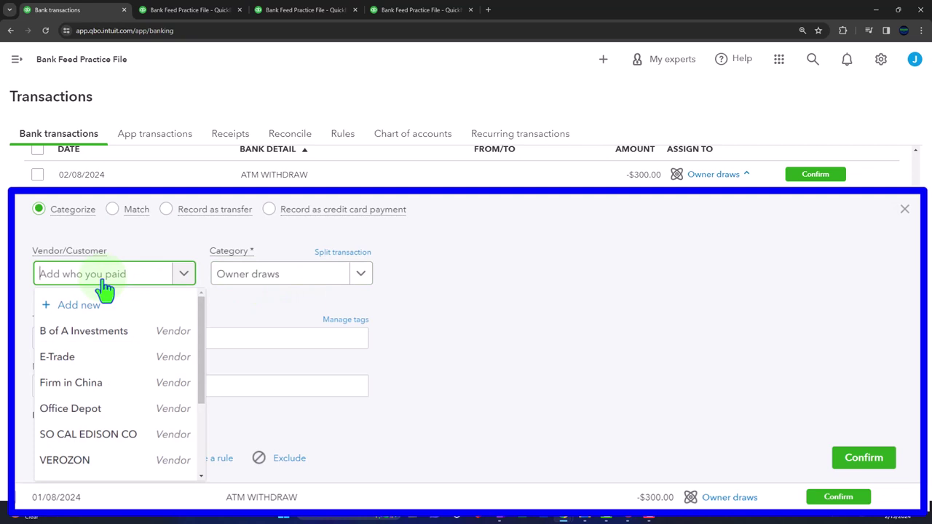
pyautogui.write('Own')
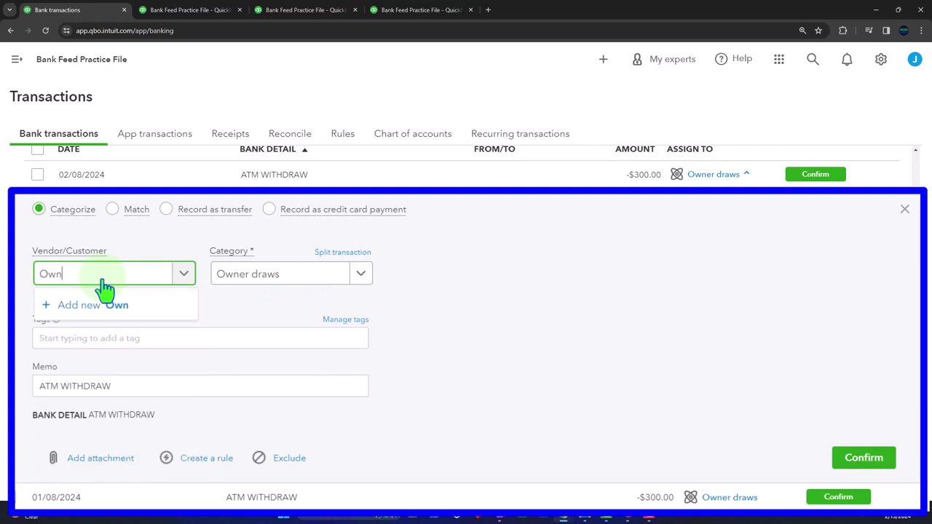
pyautogui.write('er')
pyautogui.click(123, 296)
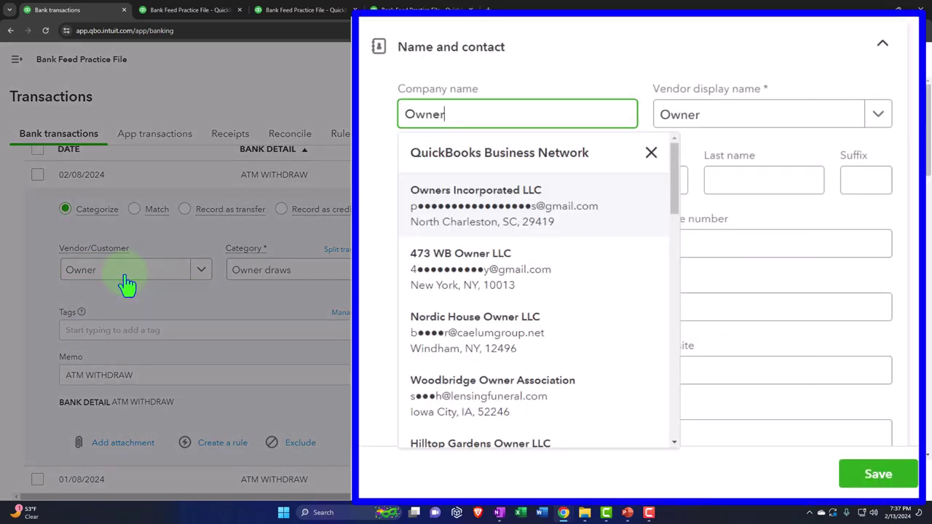
pyautogui.click(784, 114)
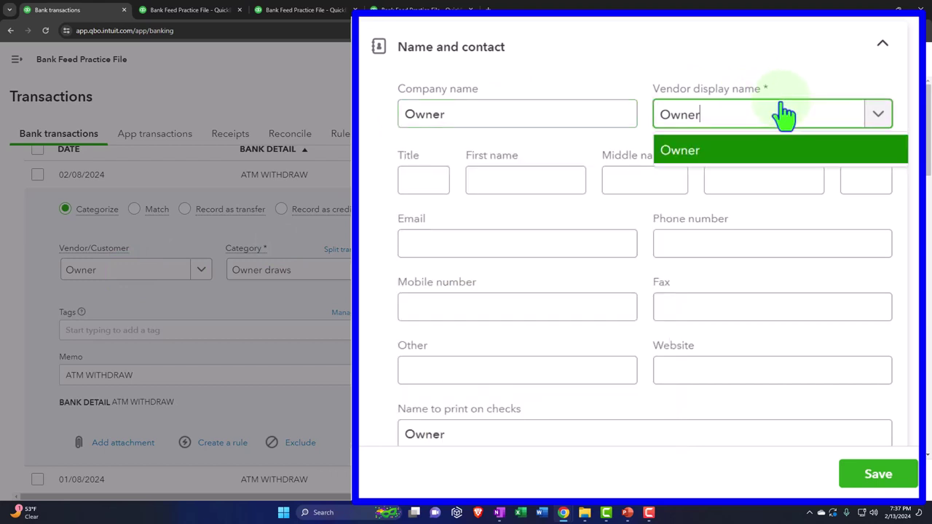
pyautogui.click(875, 473)
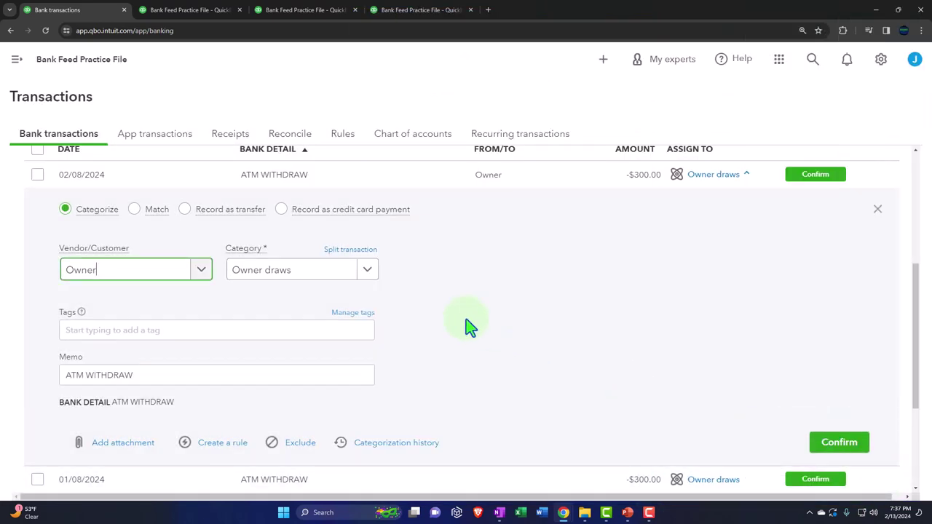
# - Categorize the 02/08/2024 $300 ATM withdrawal as Owner draws and confirm it
pyautogui.click(367, 270)
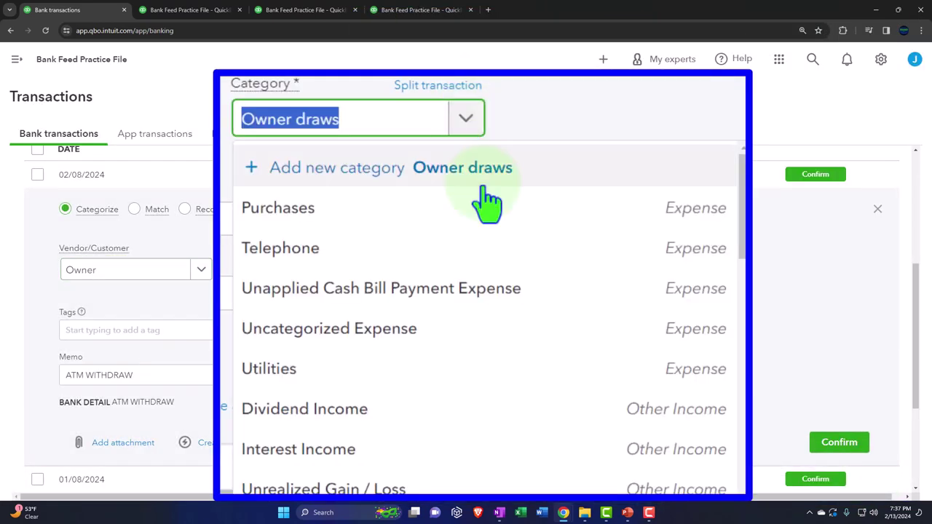
pyautogui.scroll(-5, 495, 235)
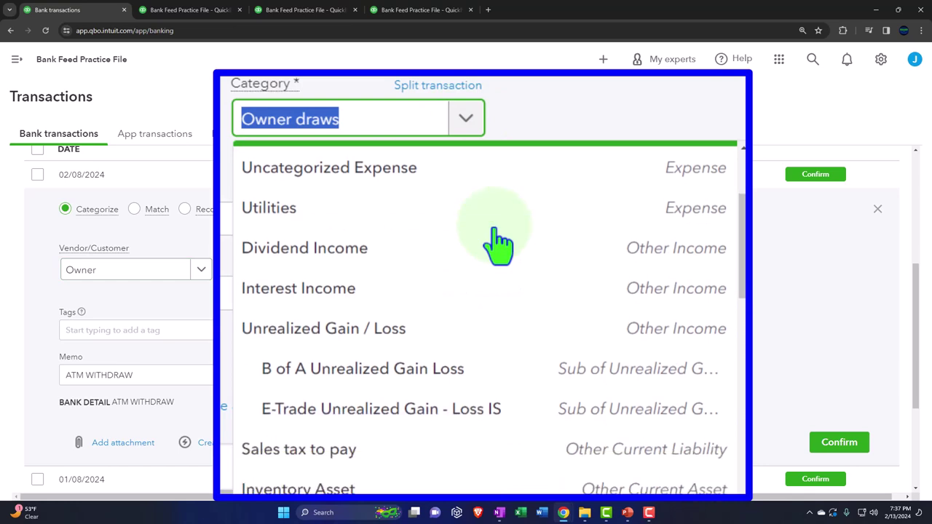
pyautogui.scroll(-6, 498, 242)
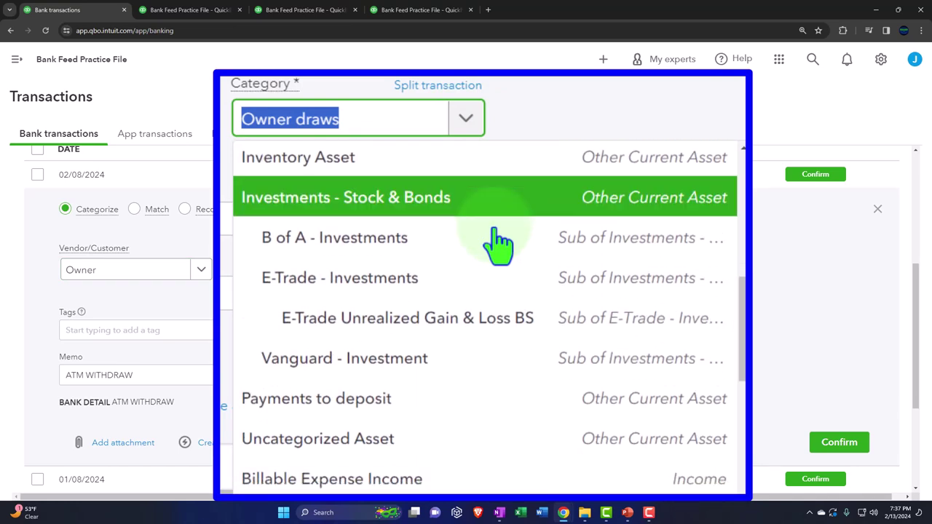
pyautogui.scroll(-1, 498, 243)
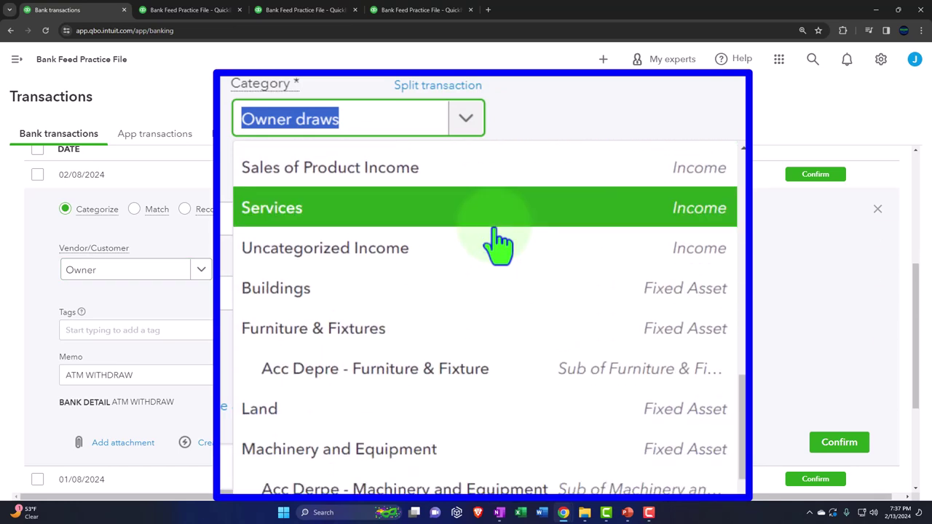
pyautogui.write('owener')
pyautogui.press('BackSpace')
pyautogui.press('BackSpace')
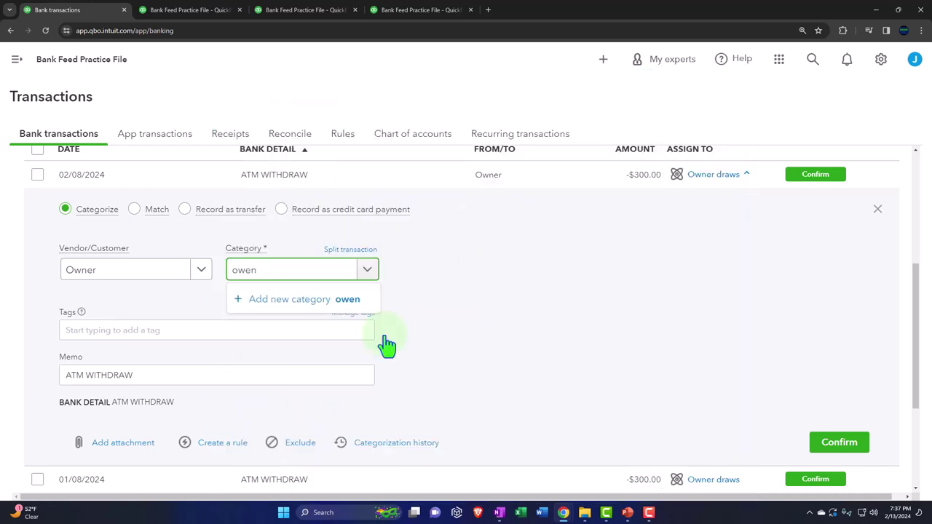
pyautogui.press('BackSpace')
pyautogui.press('BackSpace')
pyautogui.press('BackSpace')
pyautogui.press('BackSpace')
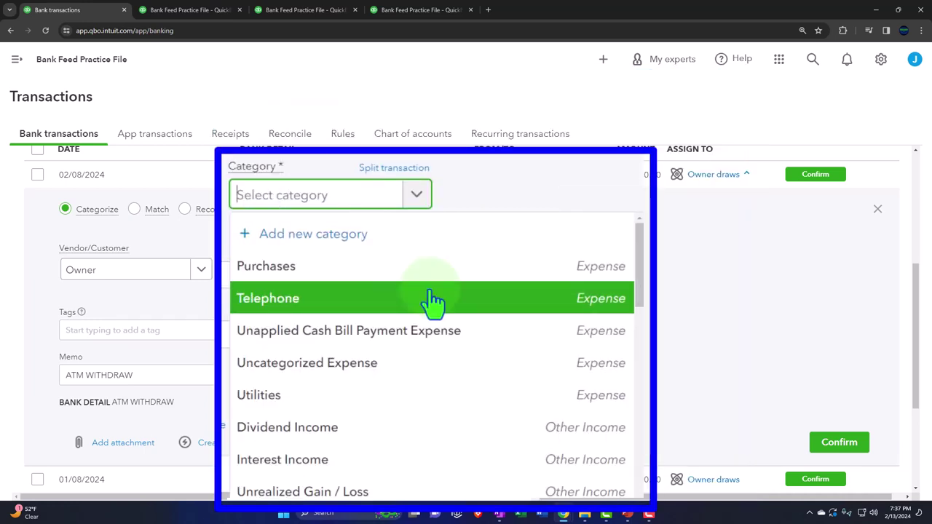
pyautogui.scroll(-5, 432, 301)
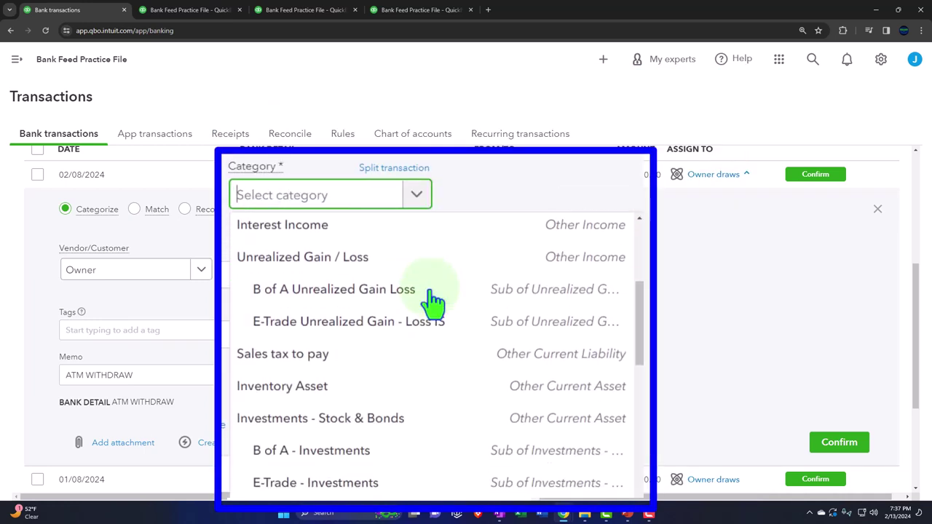
pyautogui.scroll(-6, 433, 301)
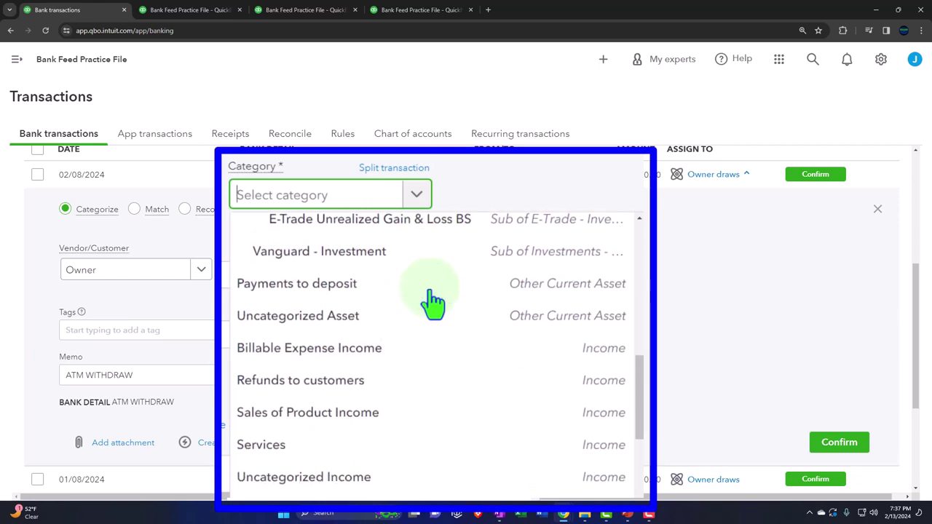
pyautogui.scroll(-7, 432, 301)
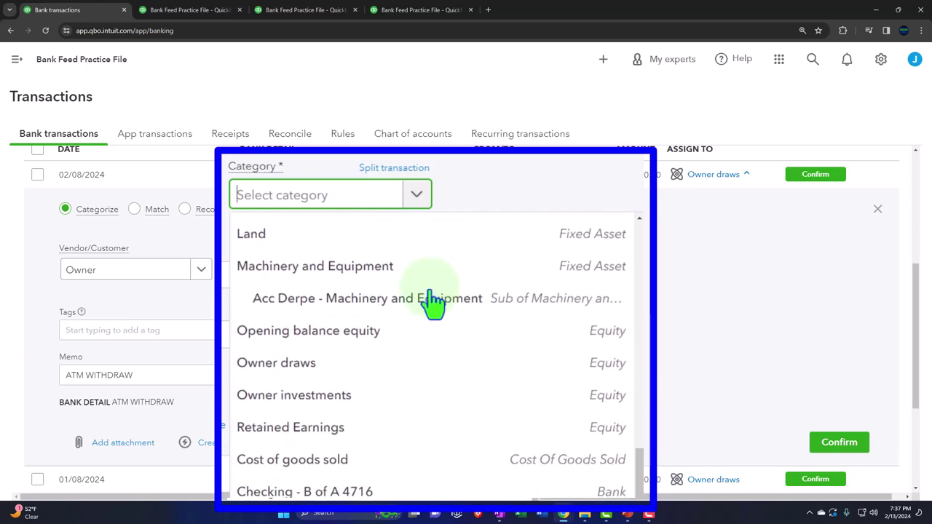
pyautogui.click(606, 367)
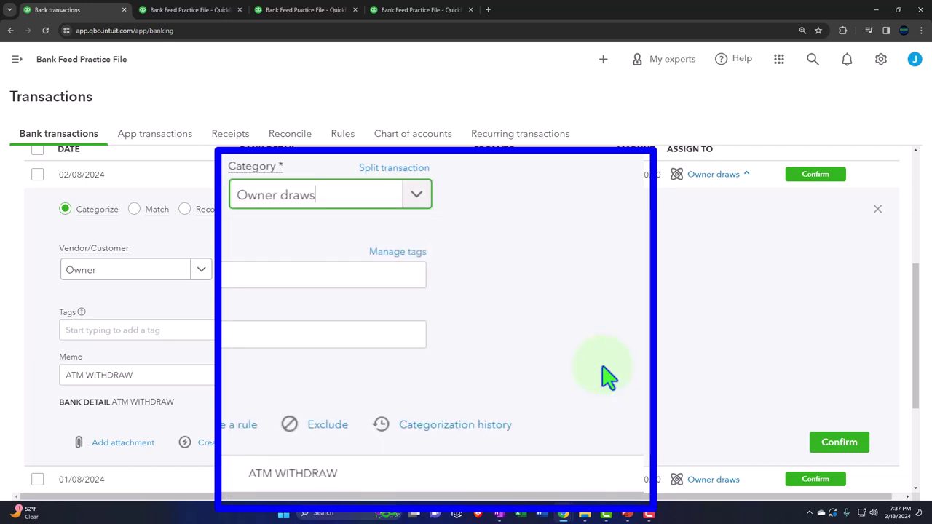
pyautogui.press('Tab')
pyautogui.press('Tab')
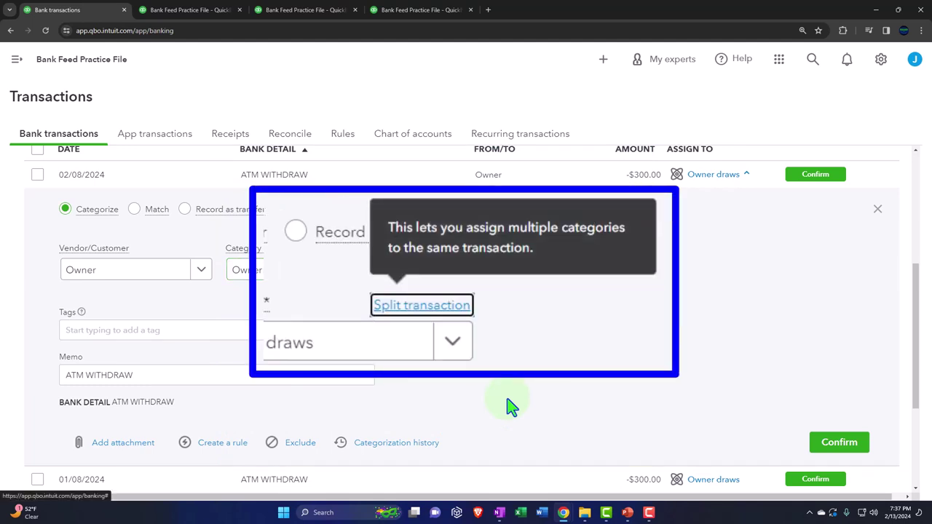
pyautogui.press('Tab')
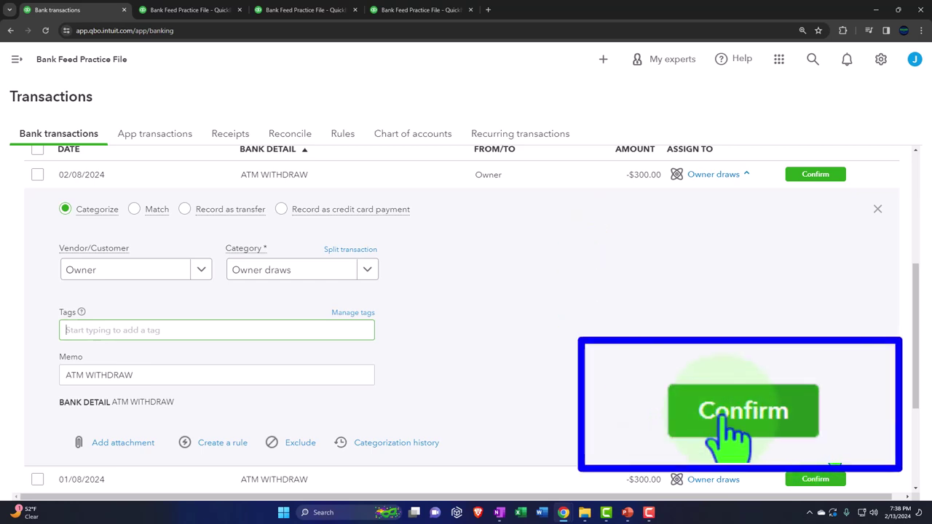
pyautogui.click(834, 442)
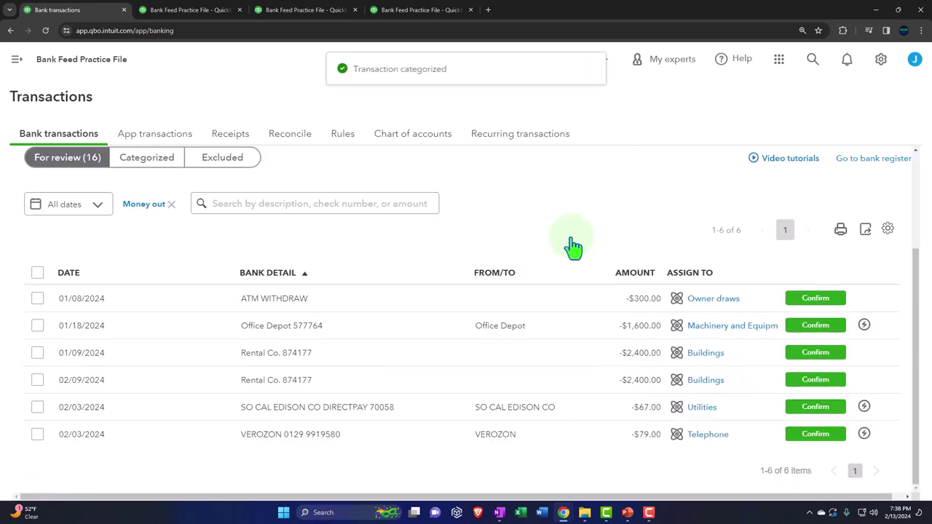
# - Rerun the Balance Sheet on an accrual basis
pyautogui.click(193, 9)
pyautogui.click(472, 210)
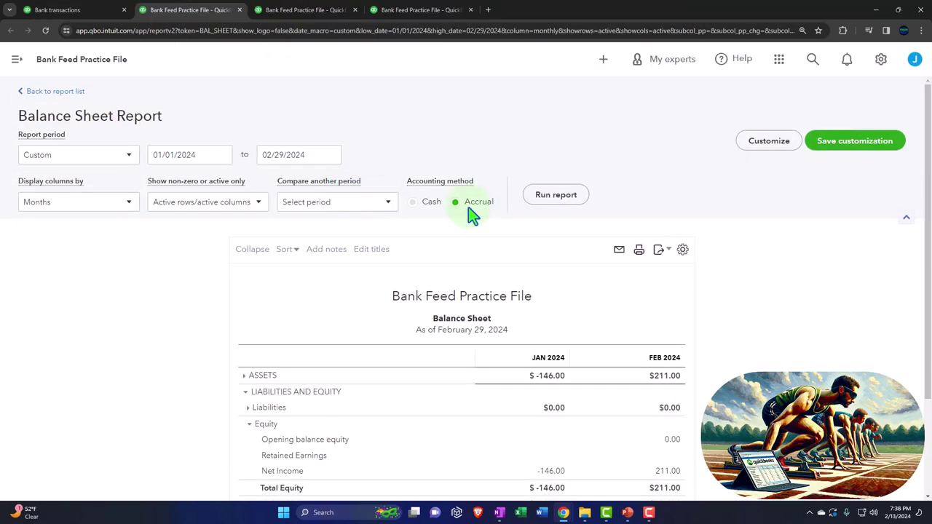
pyautogui.click(556, 208)
pyautogui.hotkey('ctrl', '+')
pyautogui.hotkey('ctrl', '+')
pyautogui.hotkey('ctrl', '+')
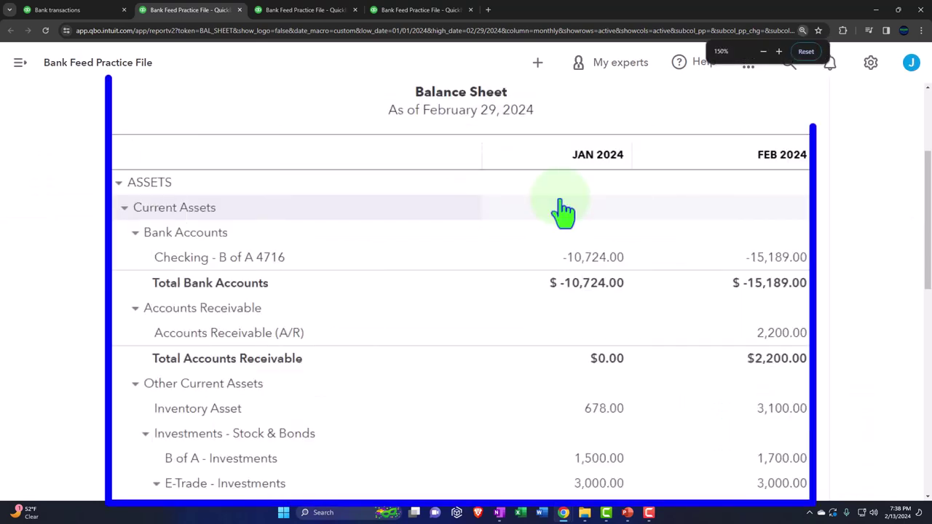
pyautogui.scroll(-1, 561, 208)
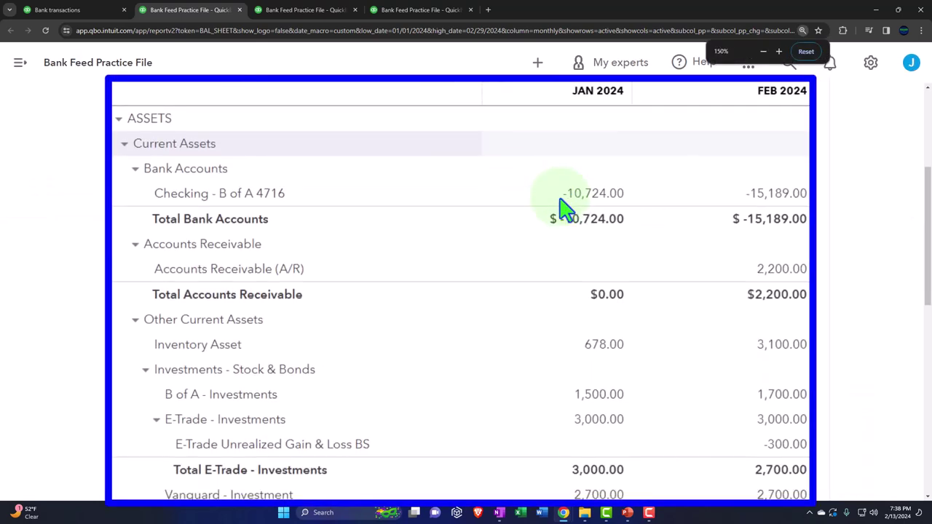
# - Drill into February checking and the $300 Owner draws expense, then review Equity
pyautogui.click(773, 195)
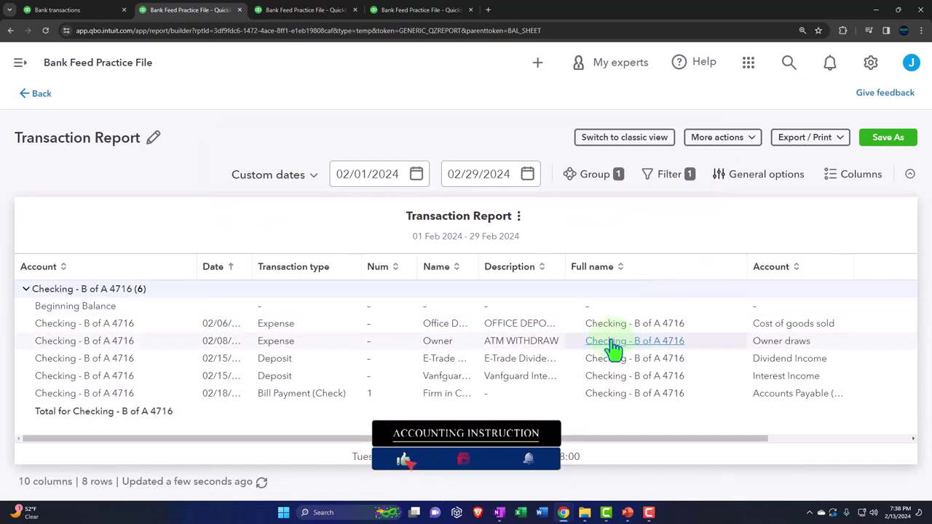
pyautogui.hotkey('ctrl', '-')
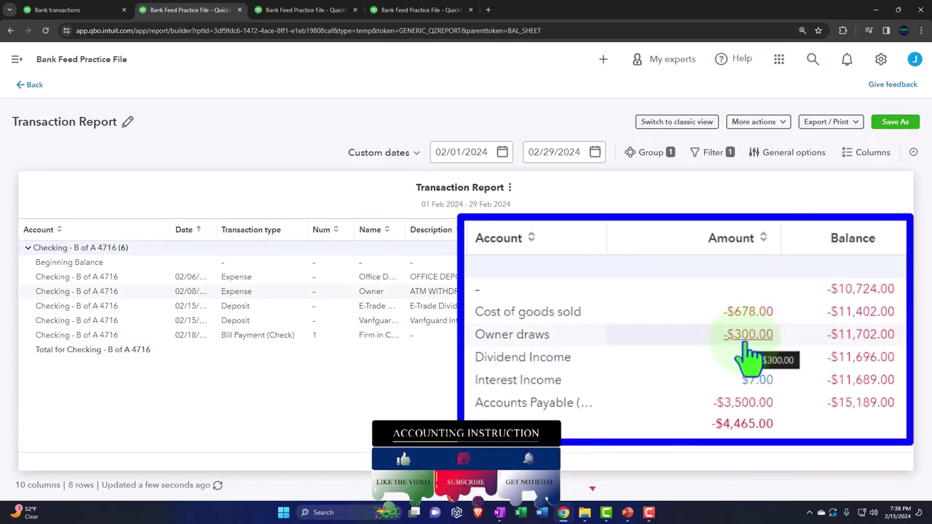
pyautogui.click(808, 293)
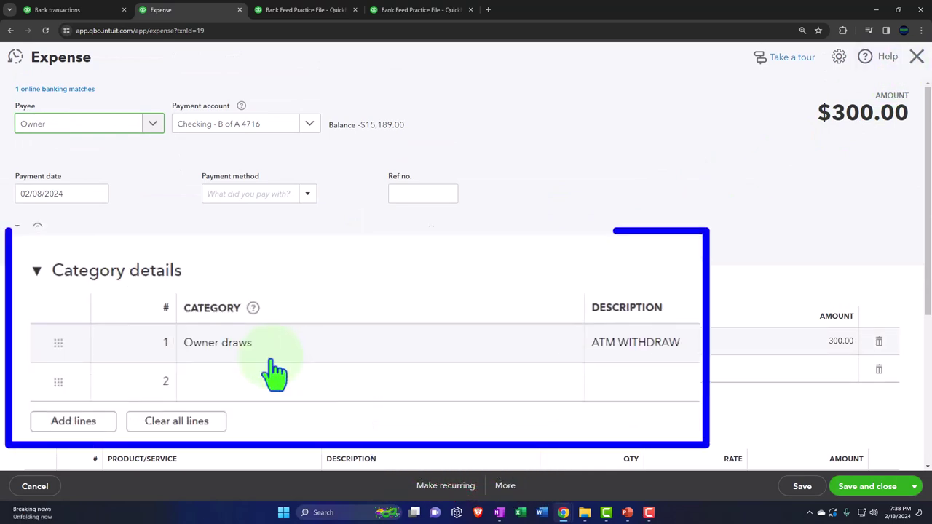
pyautogui.click(916, 57)
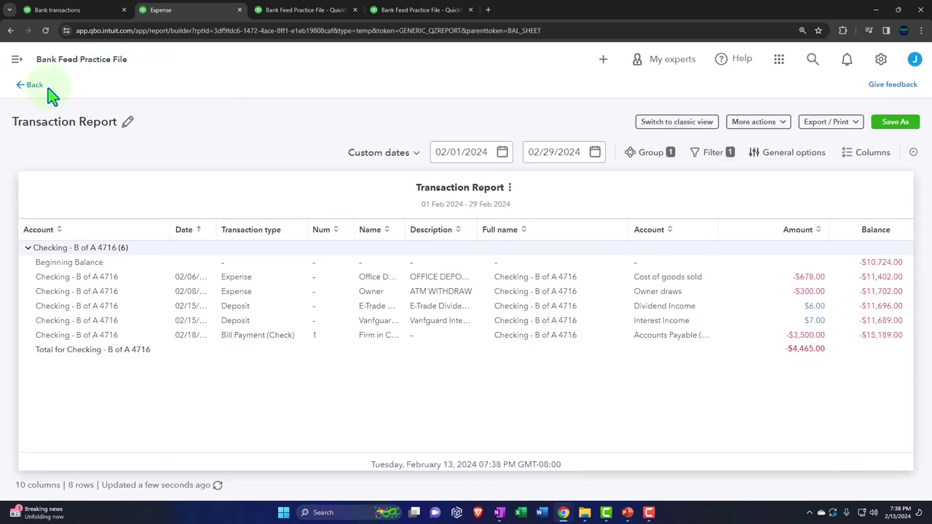
pyautogui.click(37, 86)
pyautogui.scroll(-5, 285, 366)
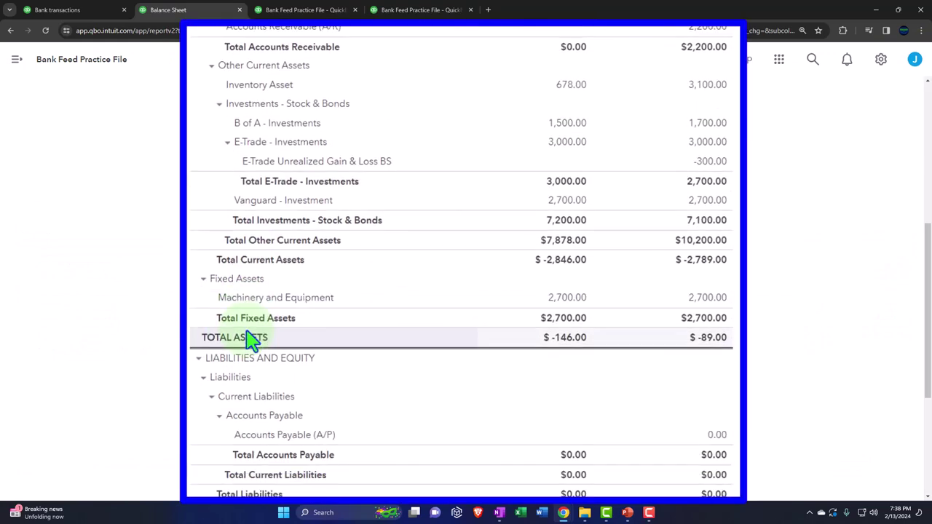
pyautogui.scroll(-5, 287, 368)
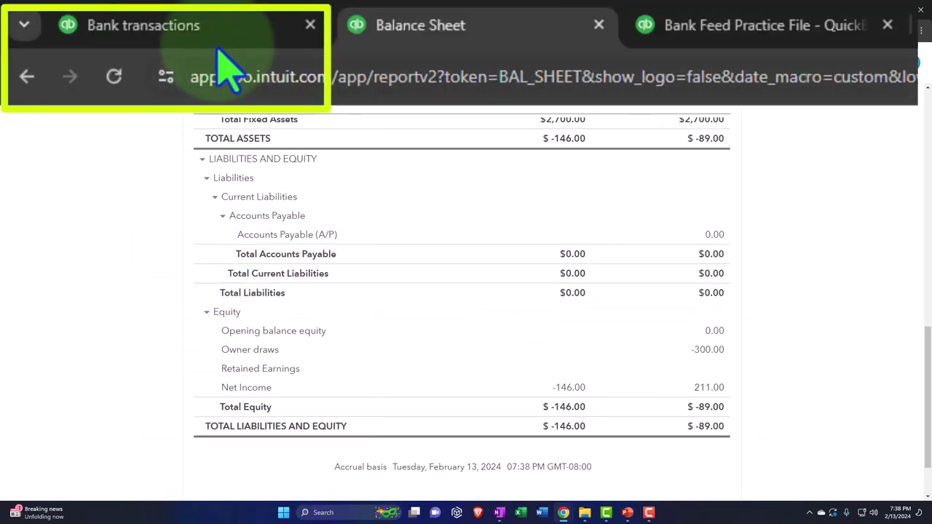
# - Return to Bank transactions and go to the Chart of accounts
pyautogui.click(218, 50)
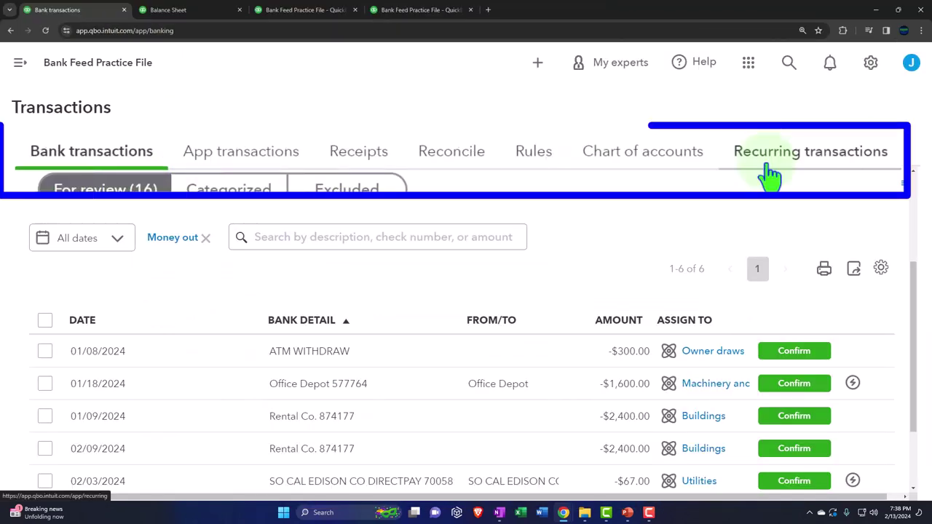
pyautogui.click(521, 161)
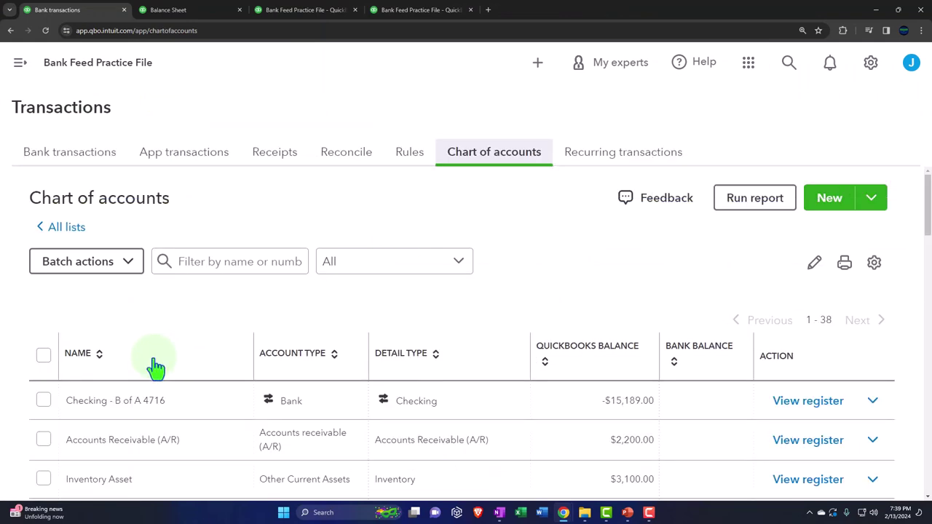
# - Edit the Retained Earnings account's name to Owner's Equity and save and close
pyautogui.scroll(-10, 156, 368)
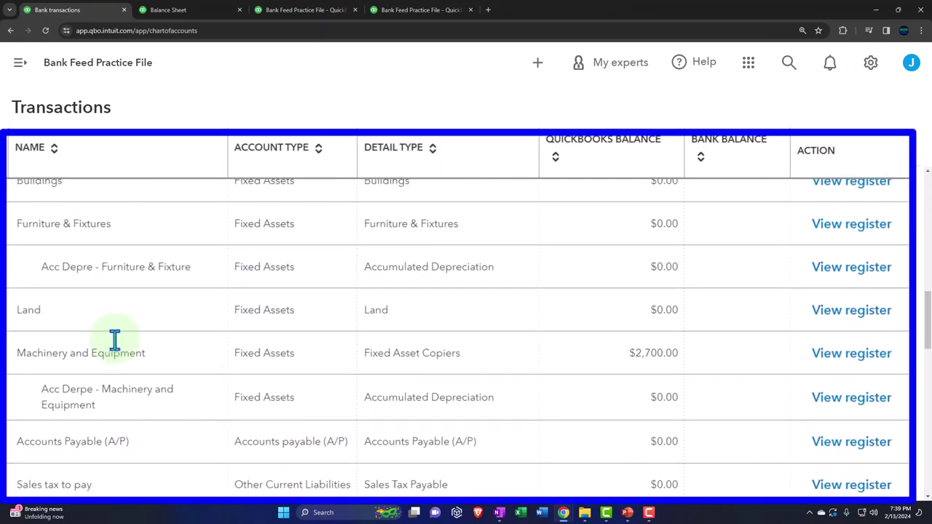
pyautogui.scroll(-3, 114, 338)
pyautogui.scroll(-3, 114, 342)
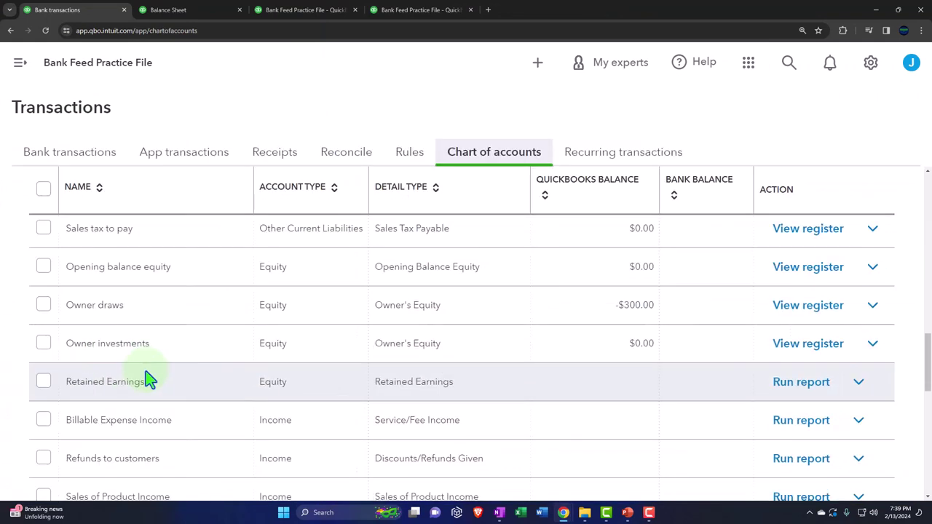
pyautogui.click(857, 383)
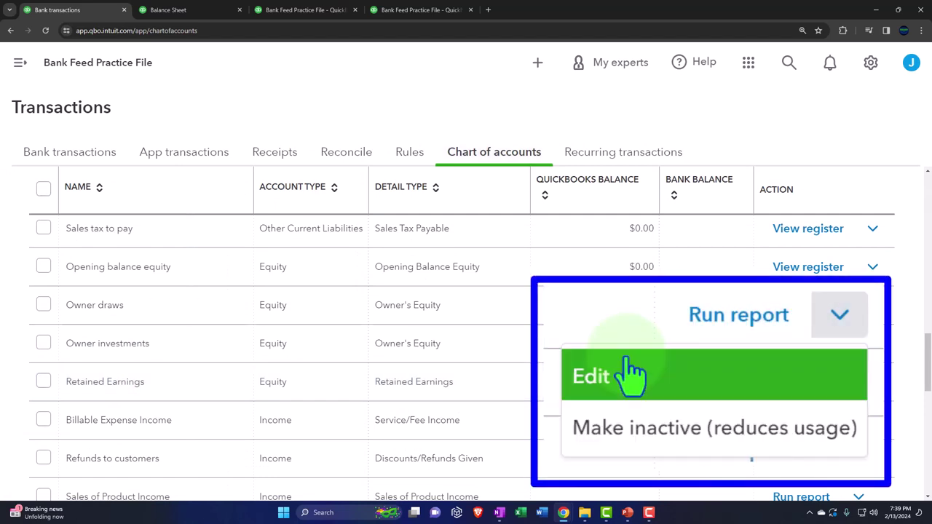
pyautogui.click(738, 415)
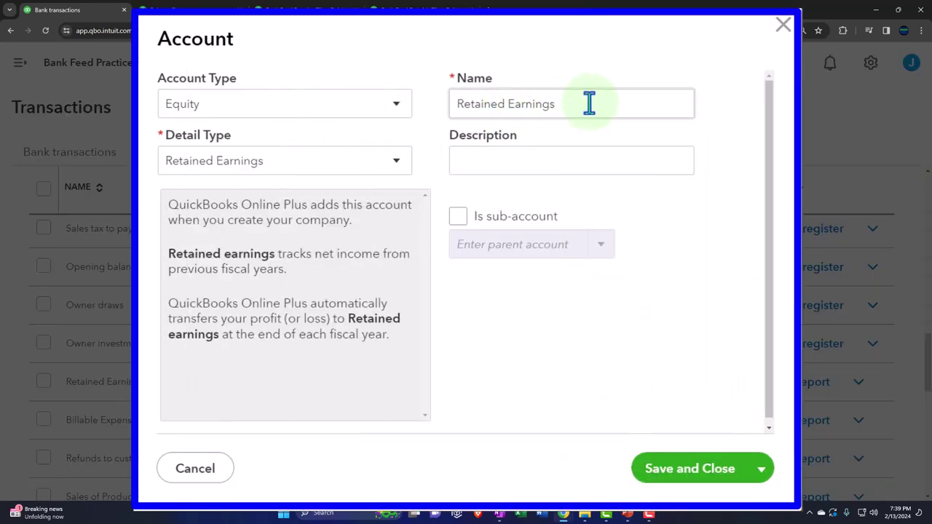
pyautogui.tripleClick(589, 103)
pyautogui.write("Owner's Equicpy")
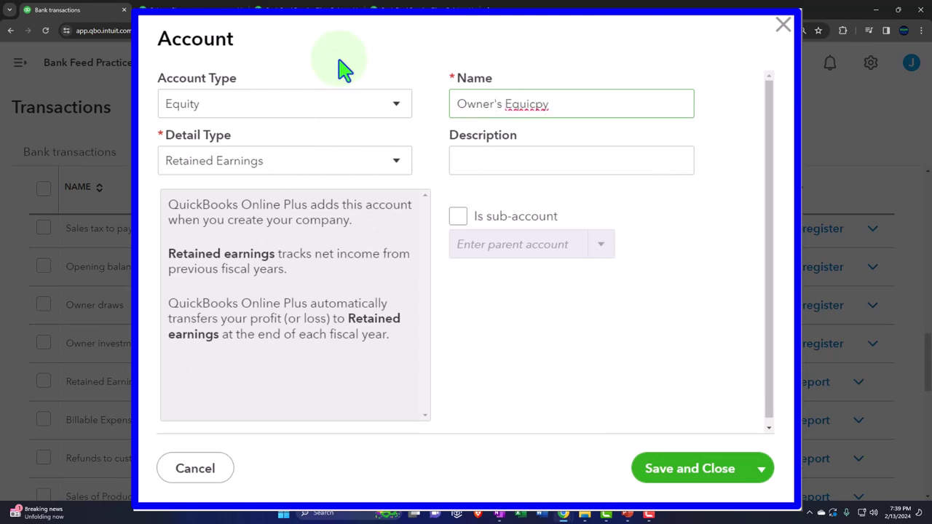
pyautogui.rightClick(523, 104)
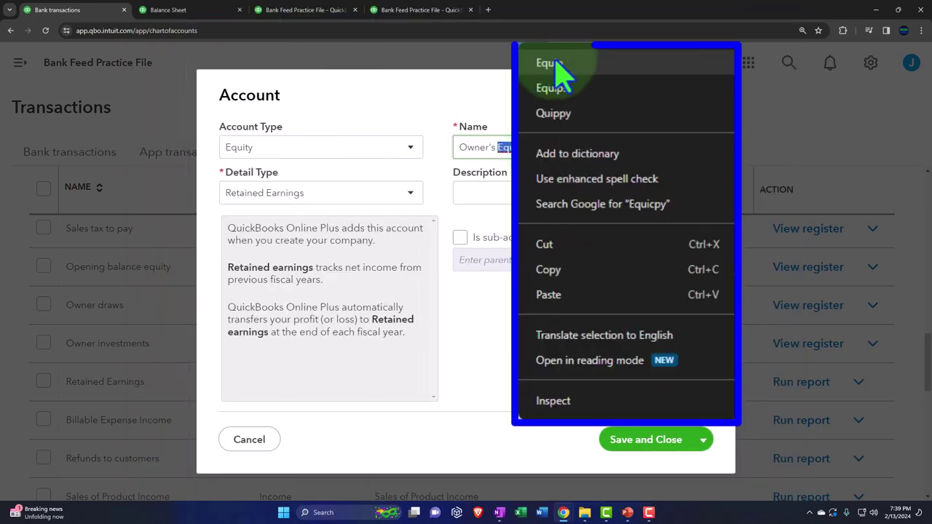
pyautogui.click(607, 64)
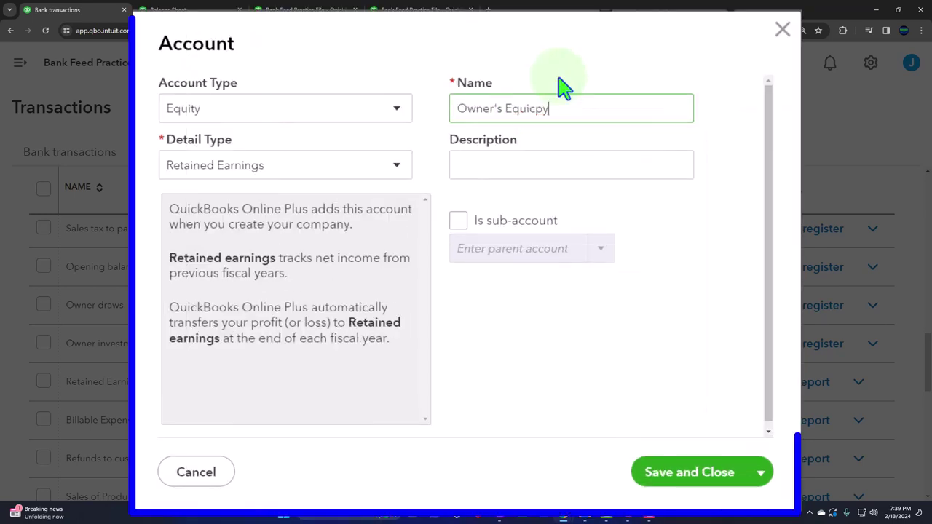
pyautogui.press('BackSpace')
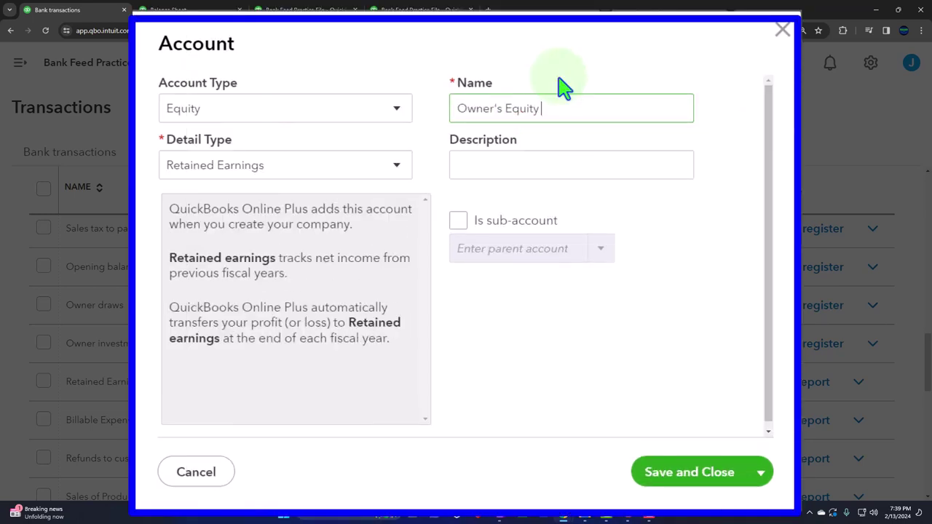
pyautogui.click(713, 481)
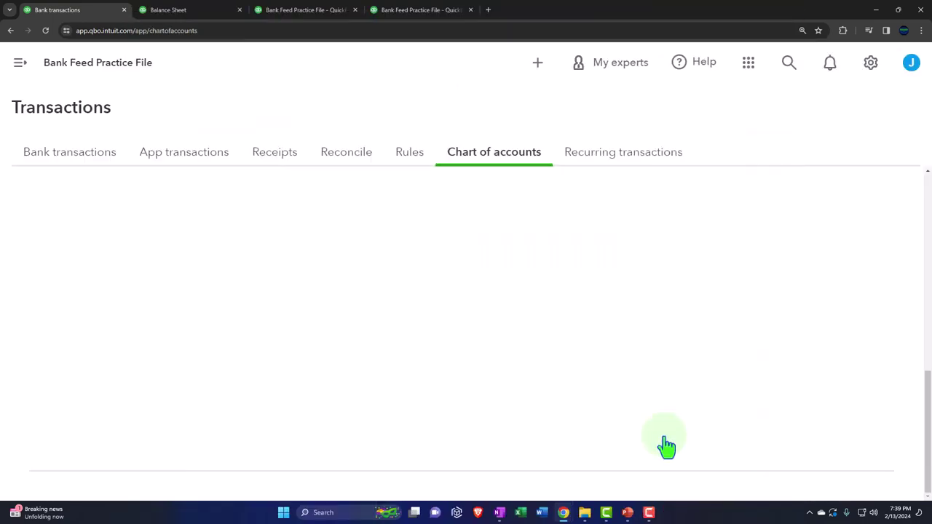
# - Rerun the Balance Sheet and check that Owner's Equity now appears under Equity
pyautogui.click(169, 10)
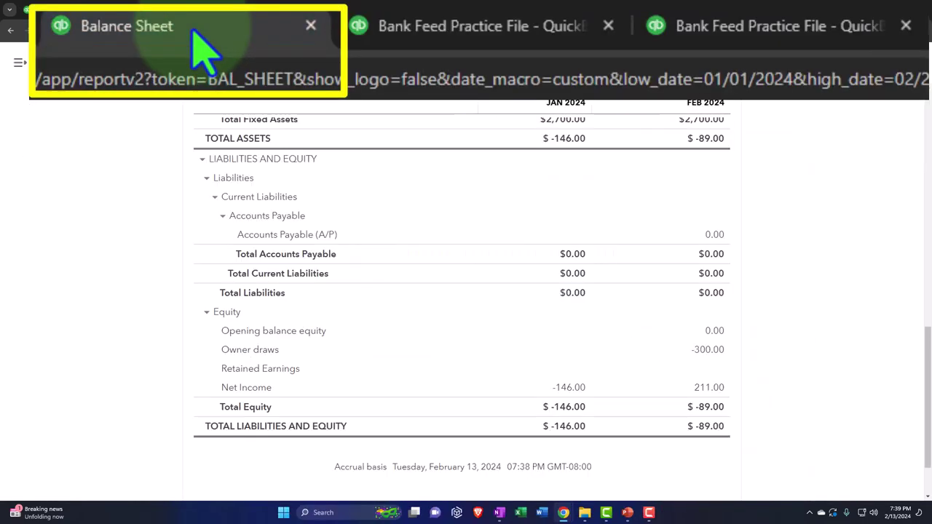
pyautogui.scroll(10, 377, 319)
pyautogui.click(619, 132)
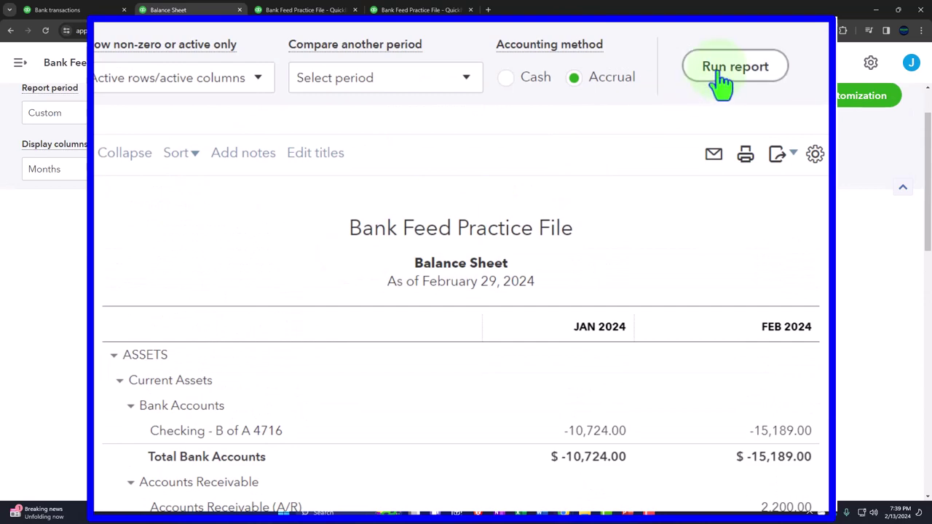
pyautogui.scroll(-2, 390, 308)
pyautogui.scroll(-8, 391, 308)
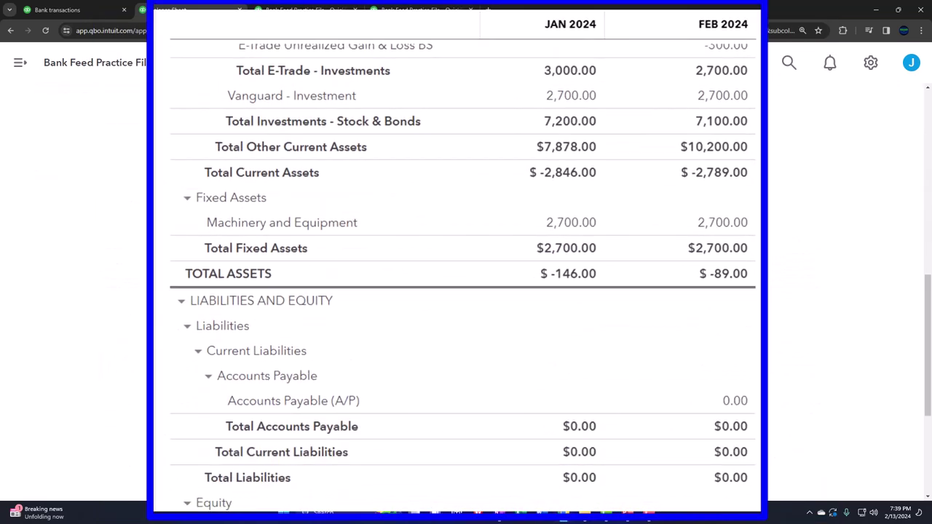
pyautogui.scroll(-2, 462, 262)
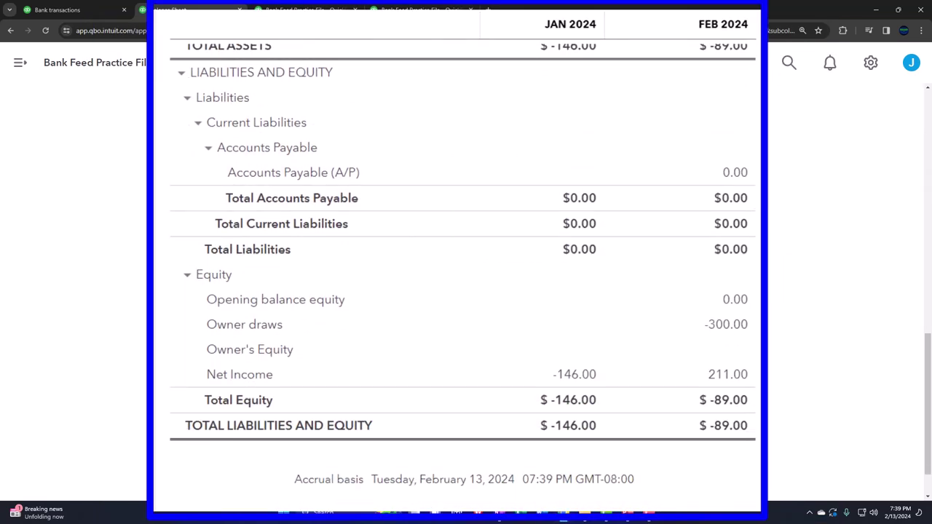
pyautogui.press('super+Escape')
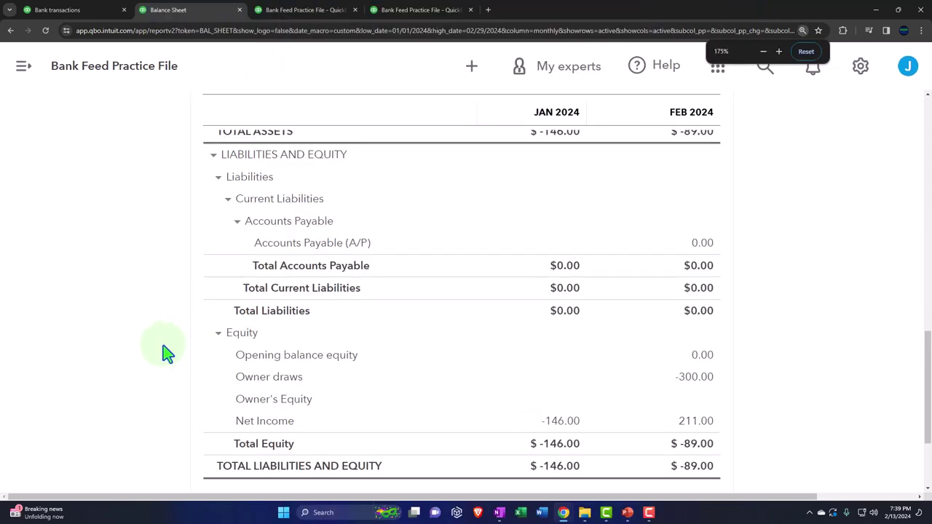
pyautogui.press('super+plus')
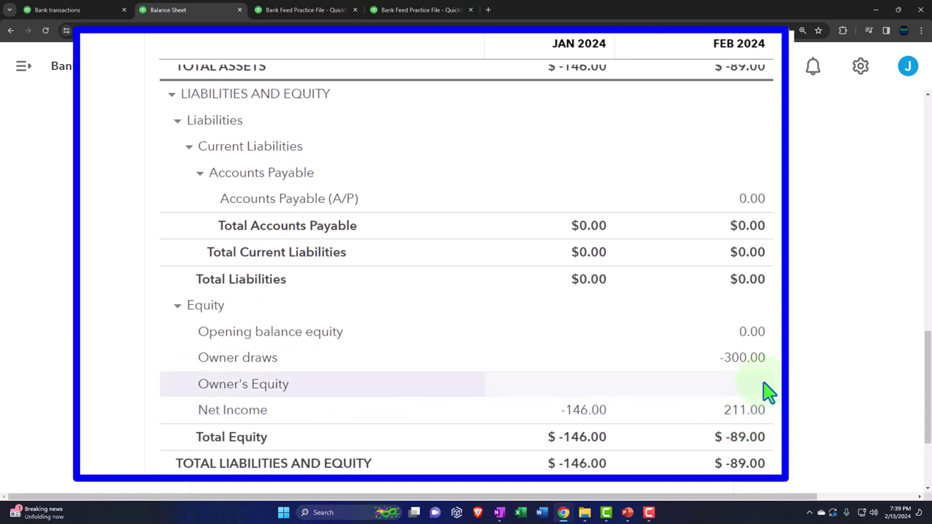
pyautogui.scroll(10, 757, 393)
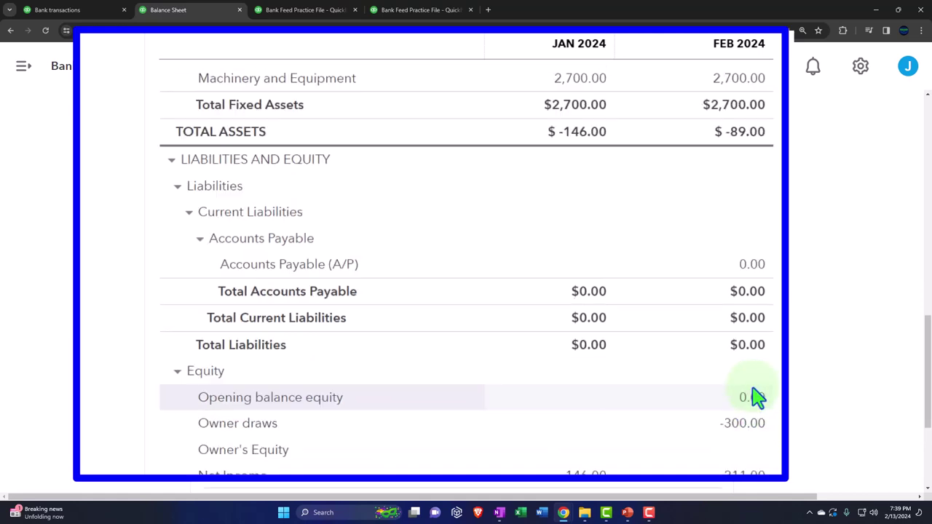
# - Run the Balance Sheet from 01/01/2025 to 01/01/2025 and review Equity and Assets
pyautogui.click(406, 183)
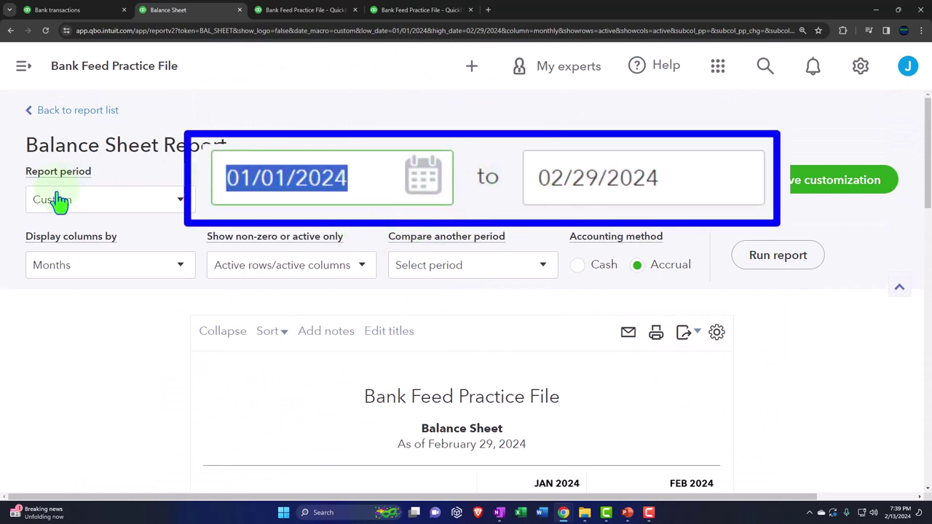
pyautogui.write('01/01/2025')
pyautogui.press('Tab')
pyautogui.write('010125')
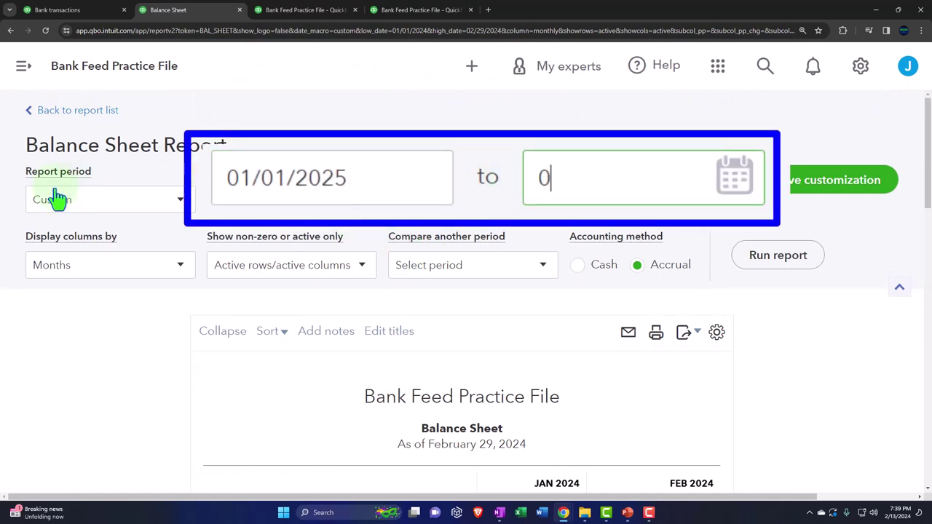
pyautogui.press('Tab')
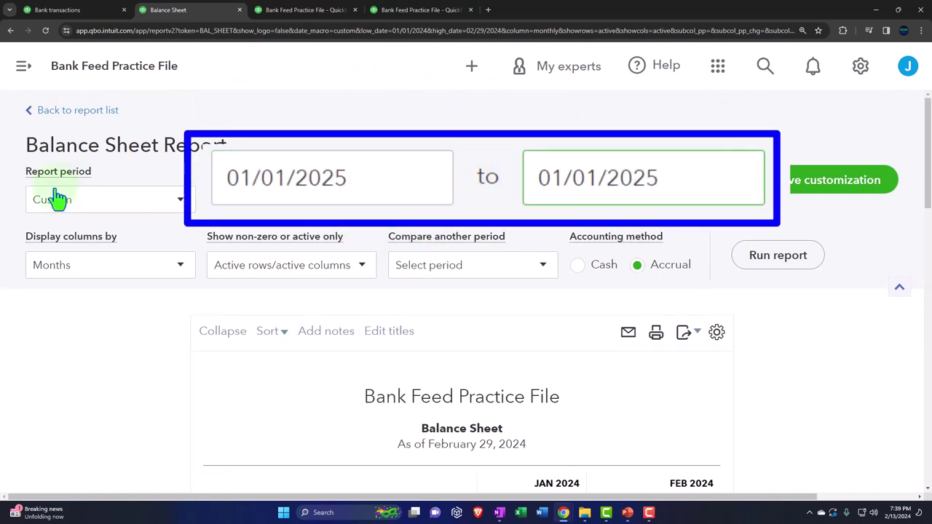
pyautogui.click(759, 254)
pyautogui.scroll(-3, 752, 254)
pyautogui.scroll(-10, 839, 224)
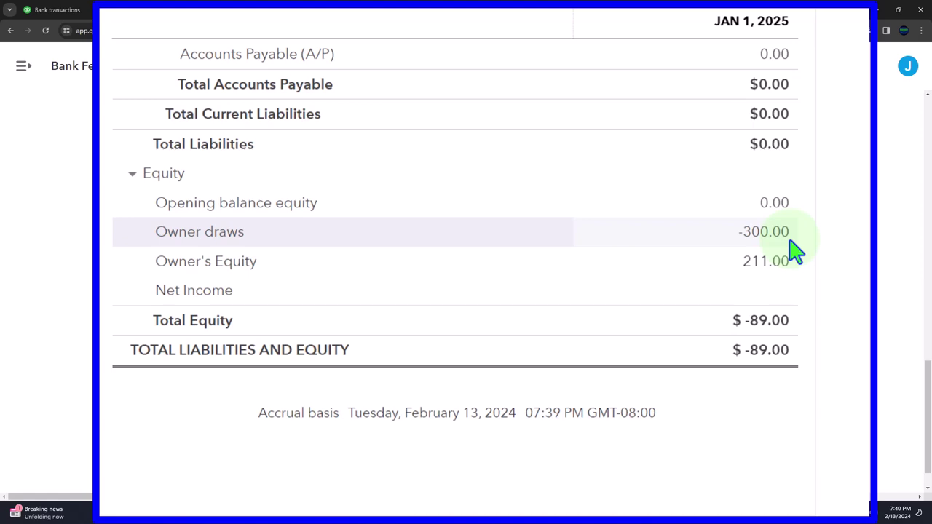
pyautogui.scroll(8, 568, 271)
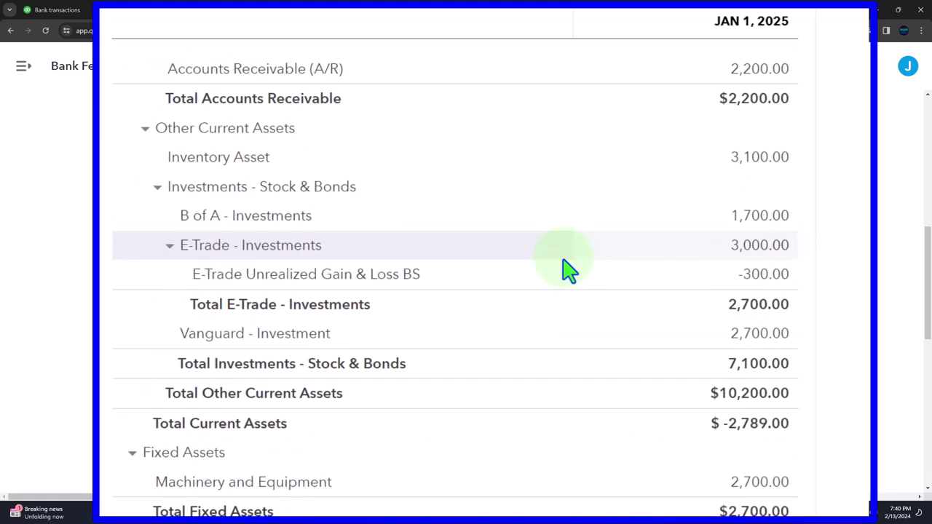
pyautogui.scroll(5, 364, 250)
# - Rerun the Balance Sheet from 01/01/2024 with monthly Jan and Feb 2024 columns
pyautogui.click(262, 179)
pyautogui.write('0')
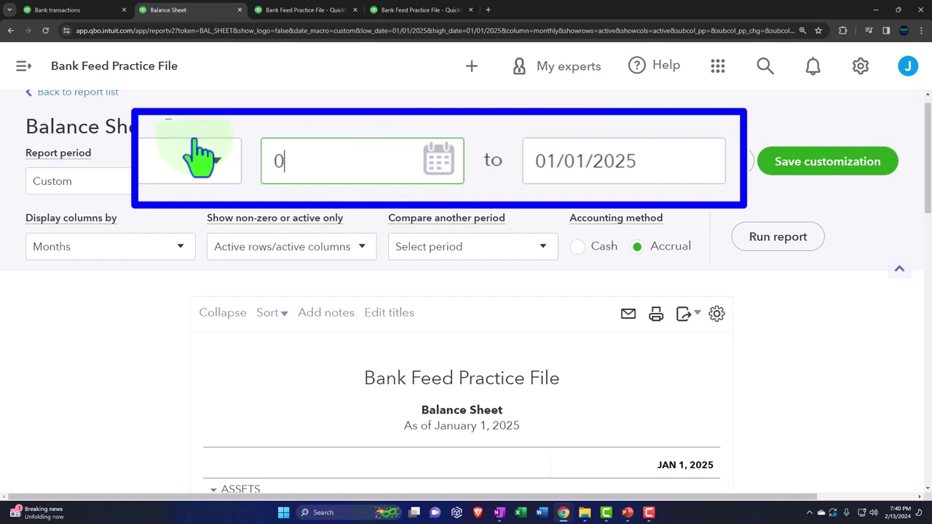
pyautogui.write('1/01/')
pyautogui.write('2025')
pyautogui.press('Tab')
pyautogui.write('0')
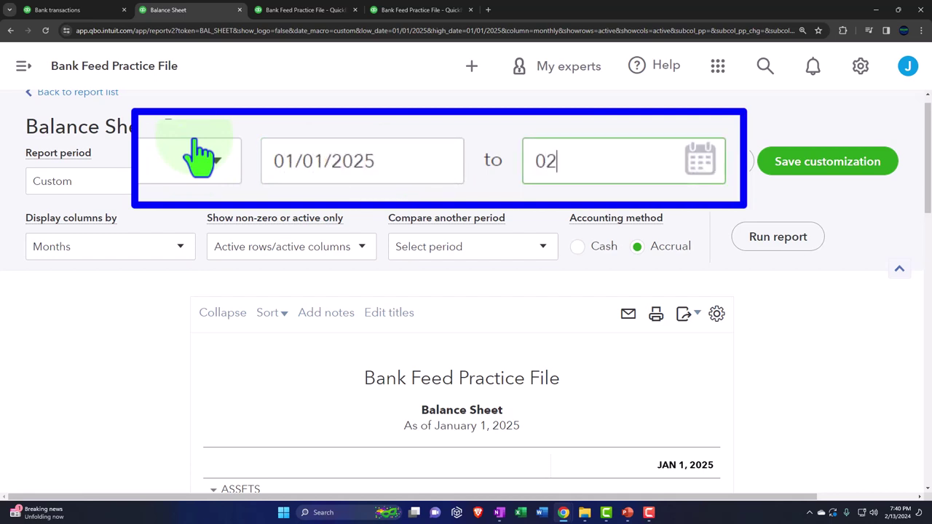
pyautogui.write('2292')
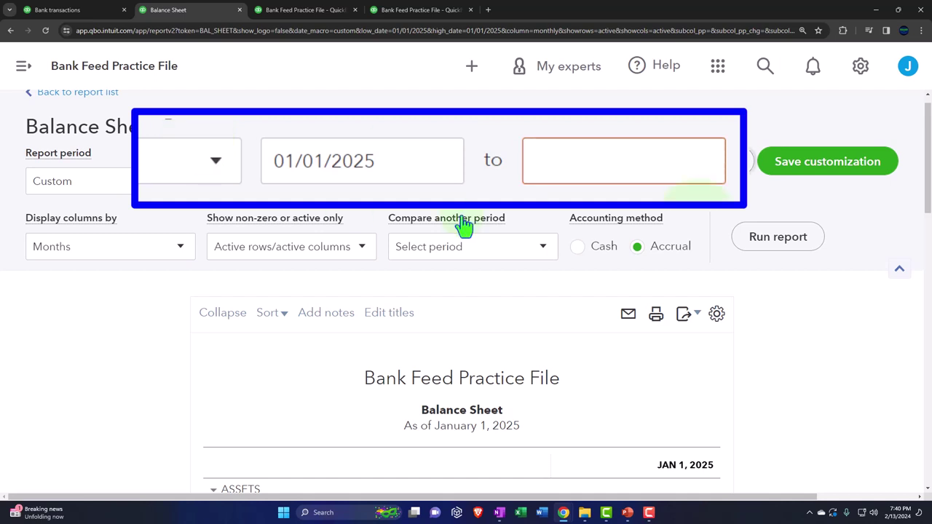
pyautogui.write('02')
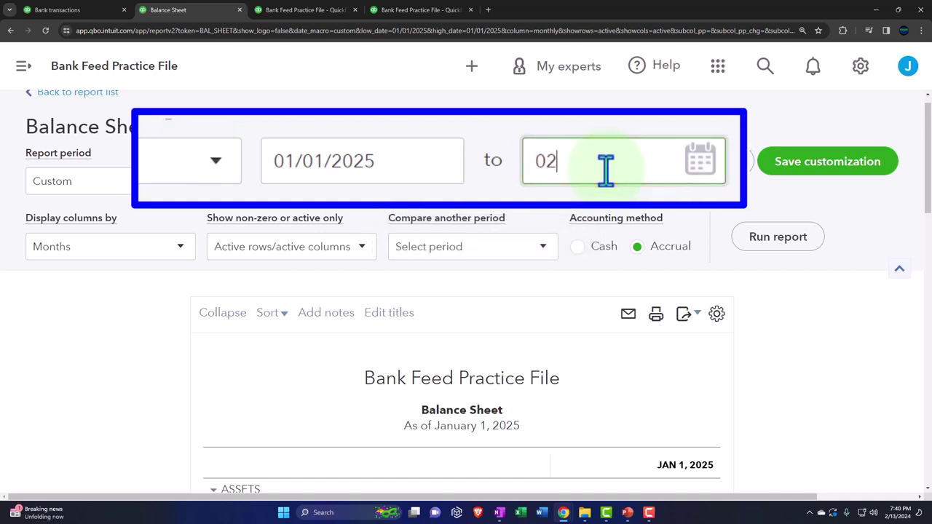
pyautogui.write('2924')
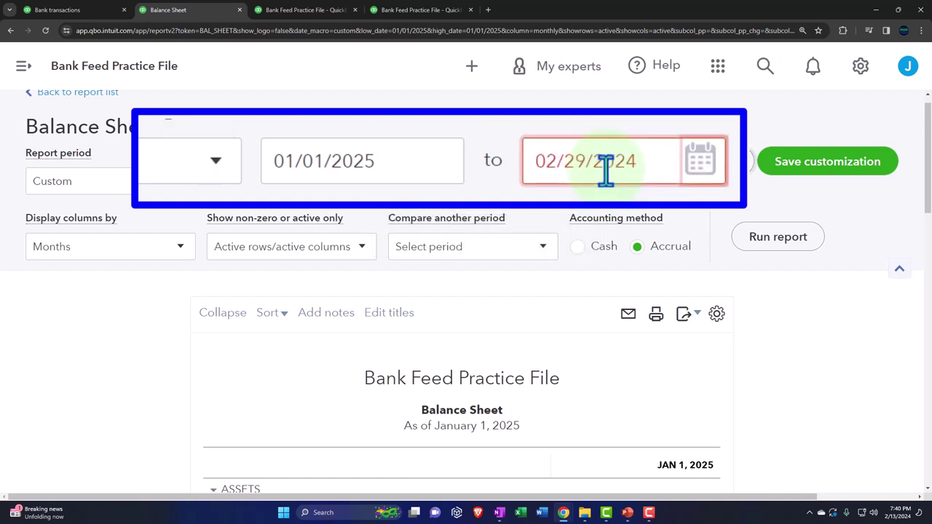
pyautogui.moveTo(409, 155); pyautogui.dragTo(114, 187)
pyautogui.write('01/01/2024')
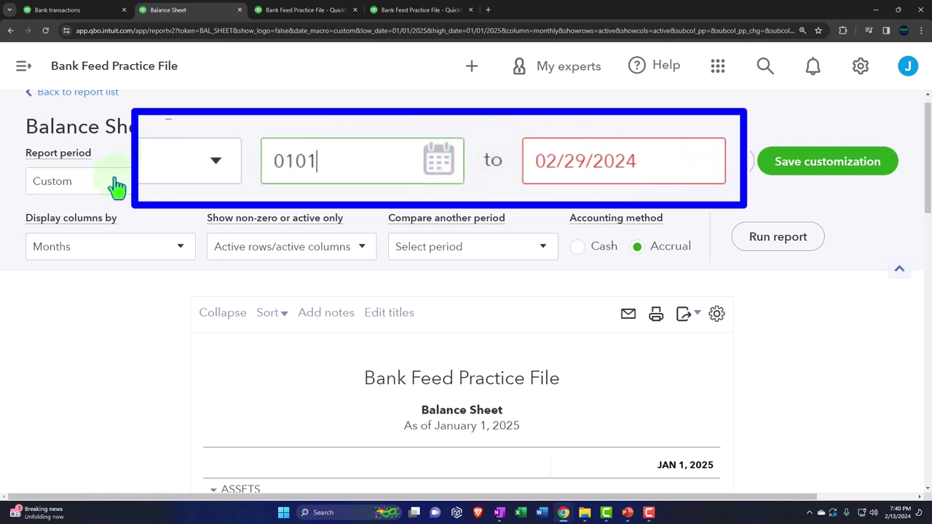
pyautogui.press('Tab')
pyautogui.click(201, 218)
pyautogui.click(790, 251)
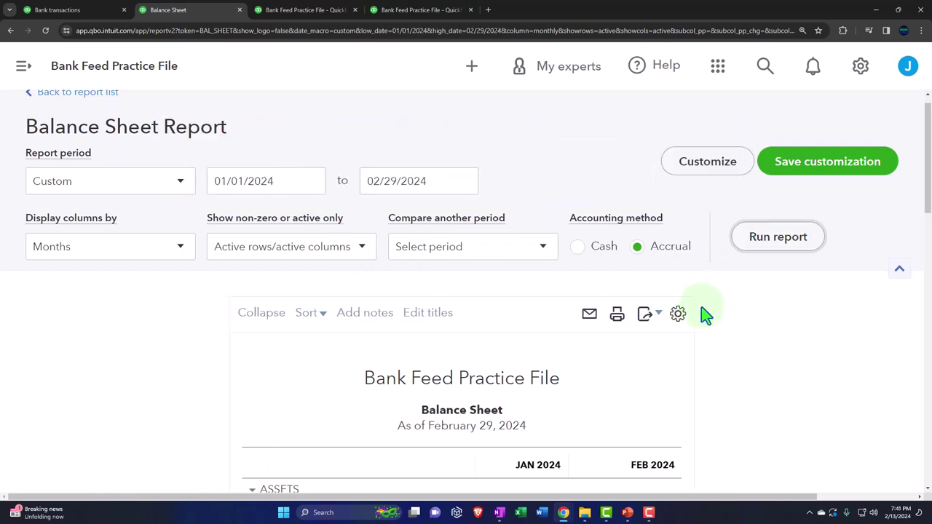
pyautogui.scroll(-10, 728, 291)
pyautogui.scroll(-3, 655, 259)
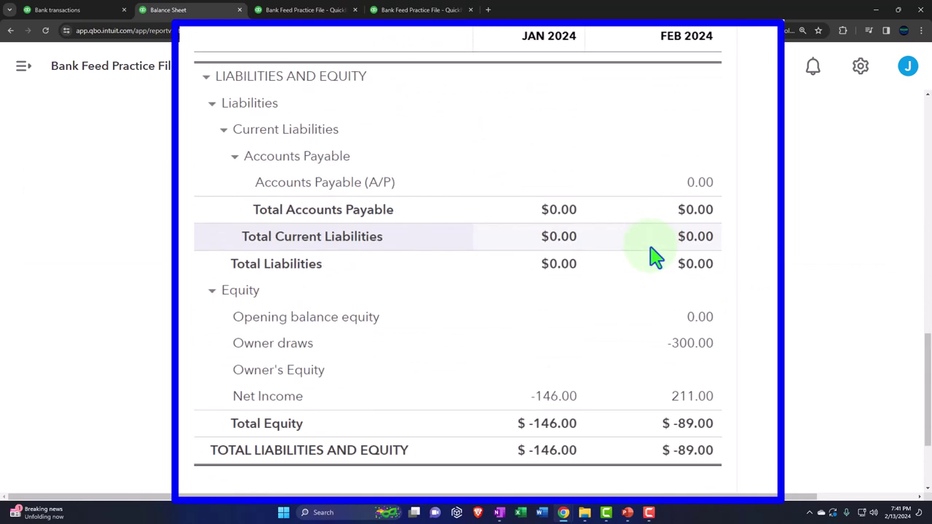
# - Review the Profit and Loss report for January and February 2024
pyautogui.click(291, 10)
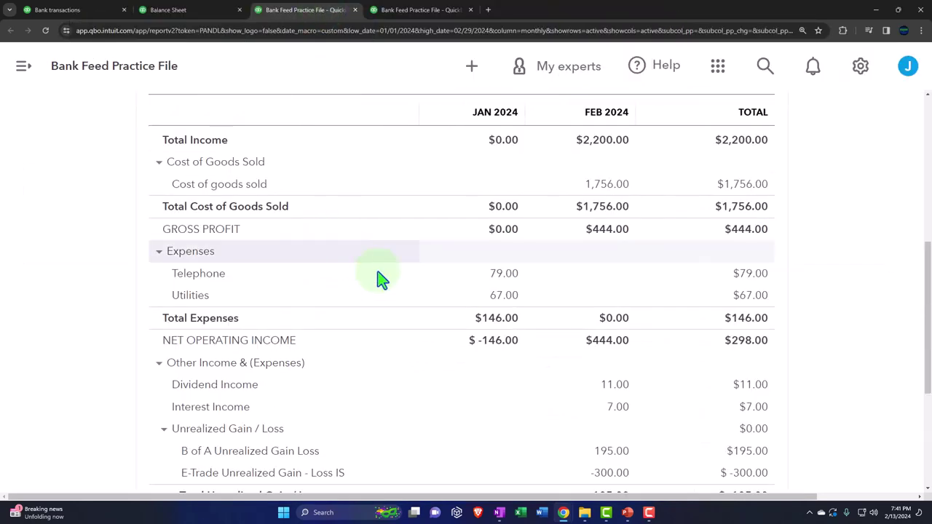
pyautogui.scroll(5, 381, 276)
pyautogui.scroll(-6, 658, 312)
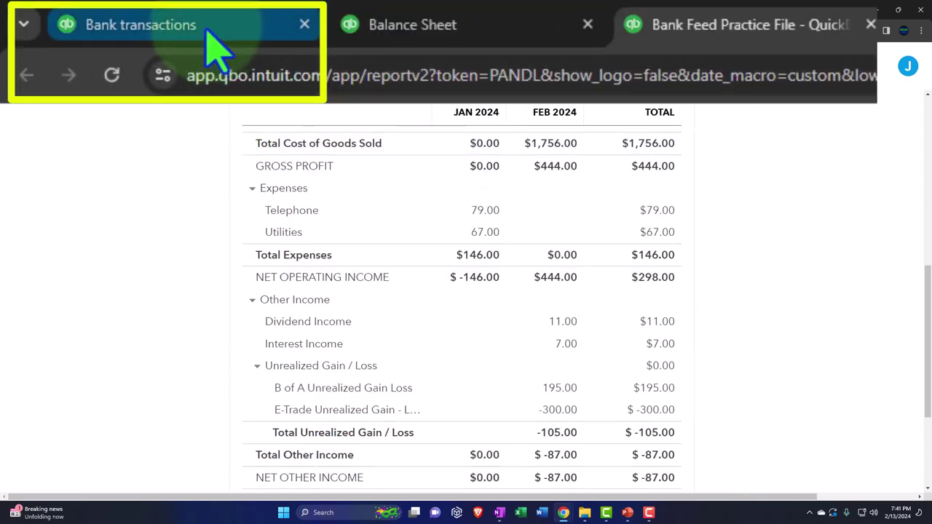
# - Expand the $300 ATM WITHDRAW transaction in the bank feed
pyautogui.click(207, 33)
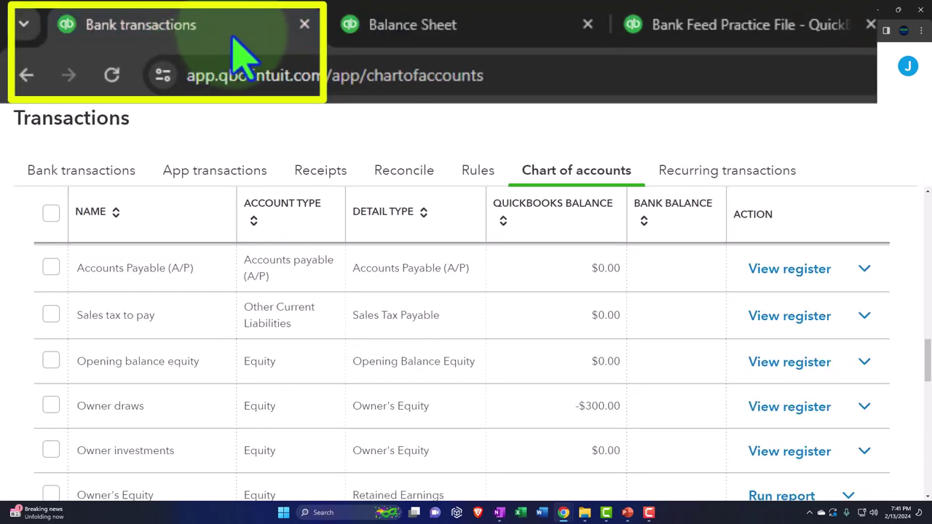
pyautogui.hotkey('ctrl', '-')
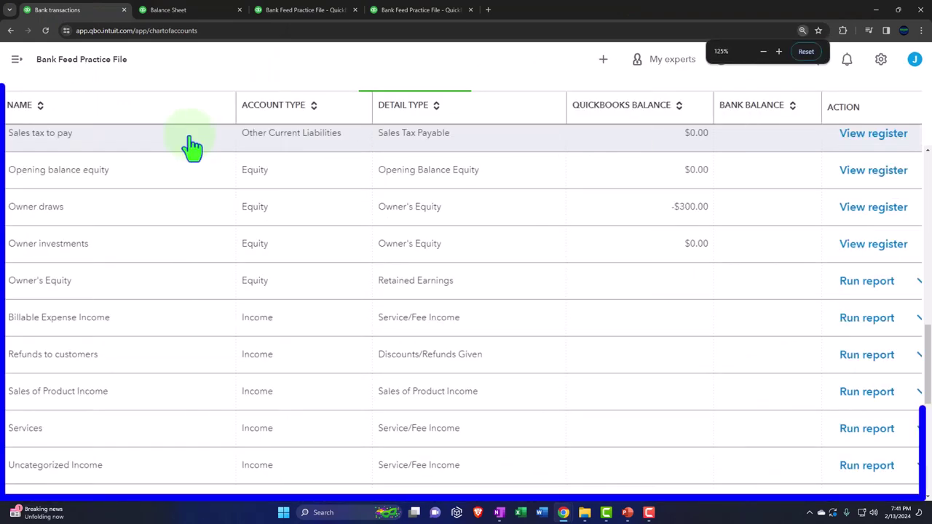
pyautogui.scroll(10, 192, 146)
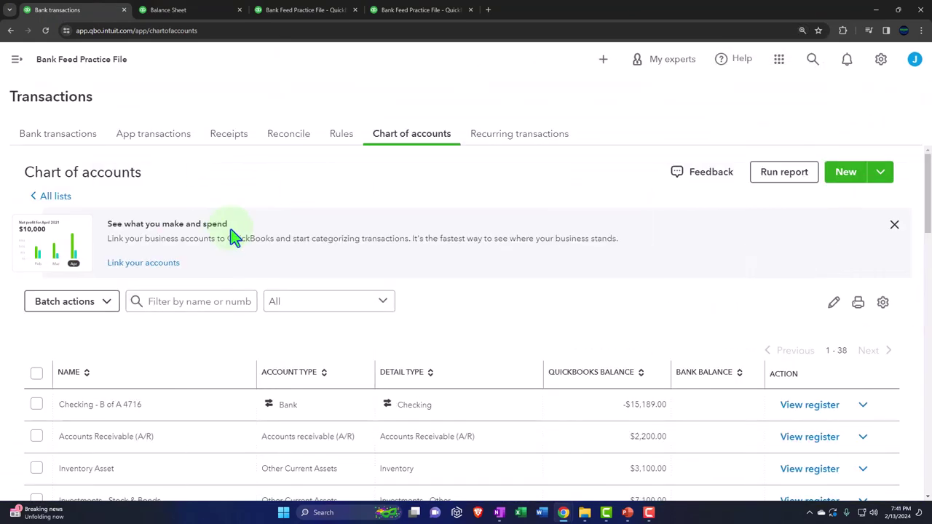
pyautogui.click(58, 134)
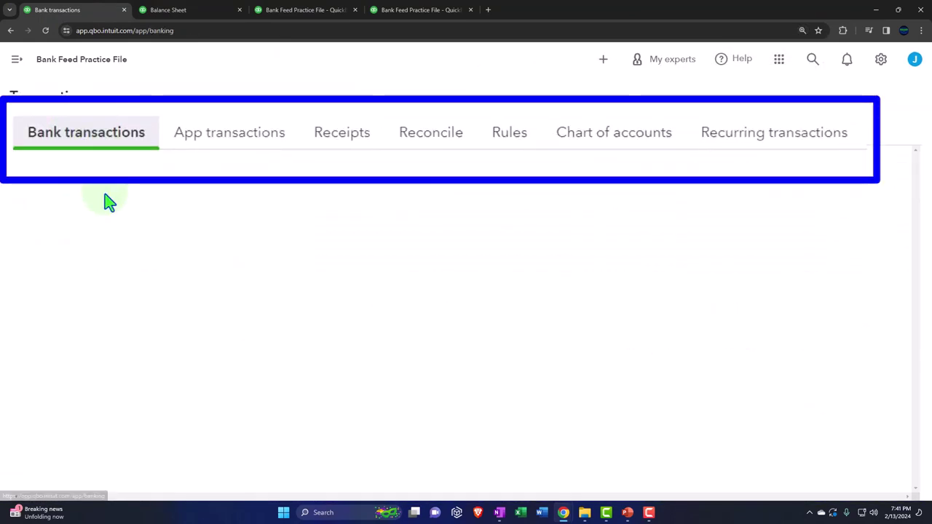
pyautogui.scroll(-3, 138, 262)
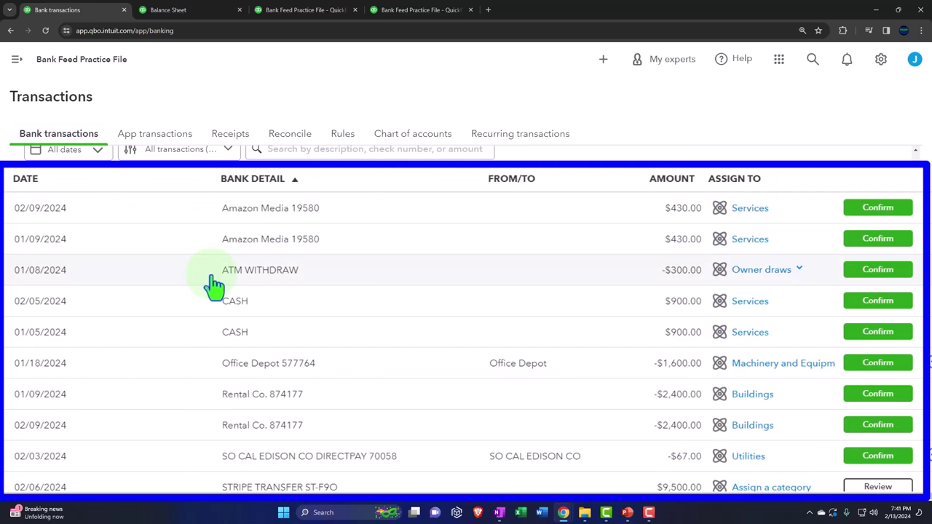
pyautogui.click(212, 278)
pyautogui.scroll(-2, 230, 312)
pyautogui.scroll(-1, 233, 311)
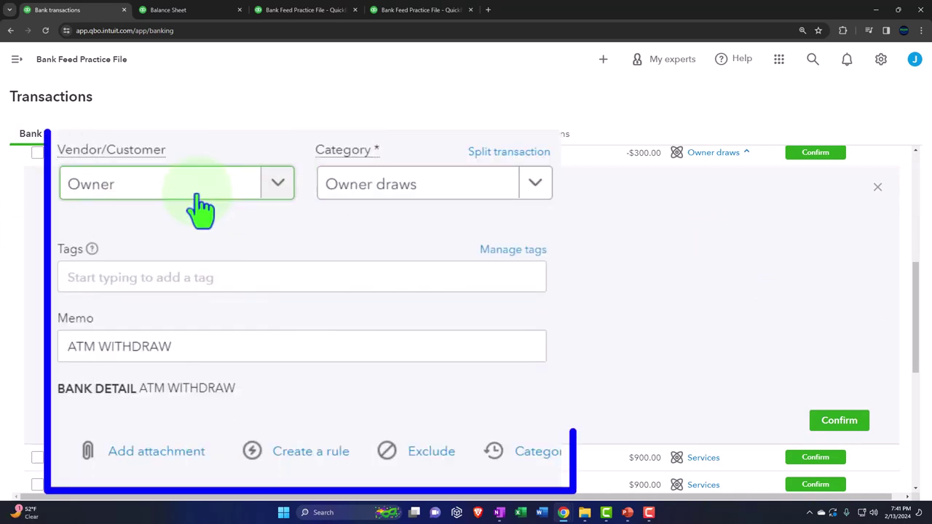
# - Replace the payee Owner with a new vendor named Misc. and save it
pyautogui.click(277, 186)
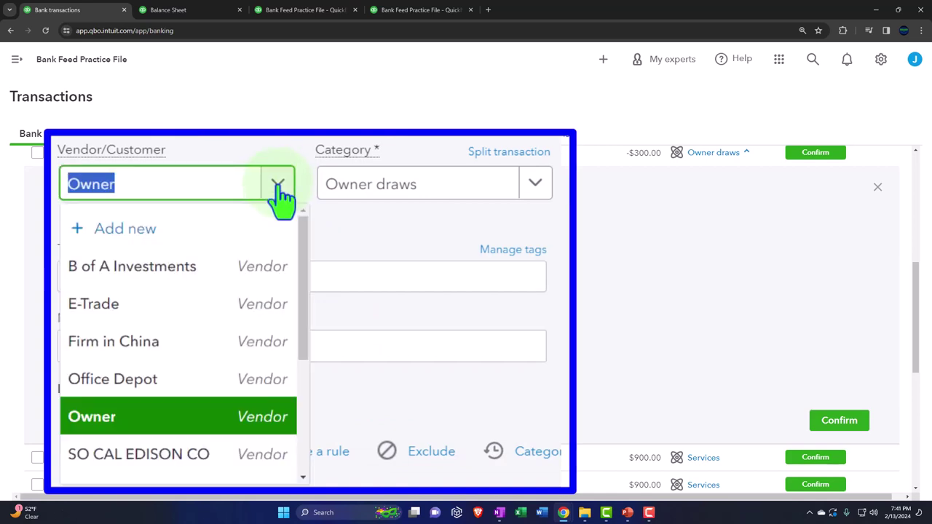
pyautogui.click(139, 220)
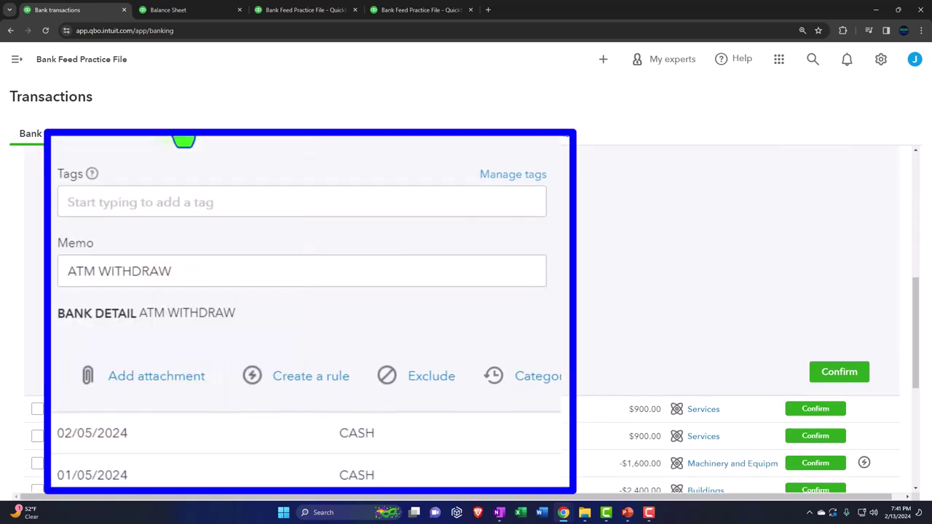
pyautogui.moveTo(109, 203); pyautogui.dragTo(25, 204)
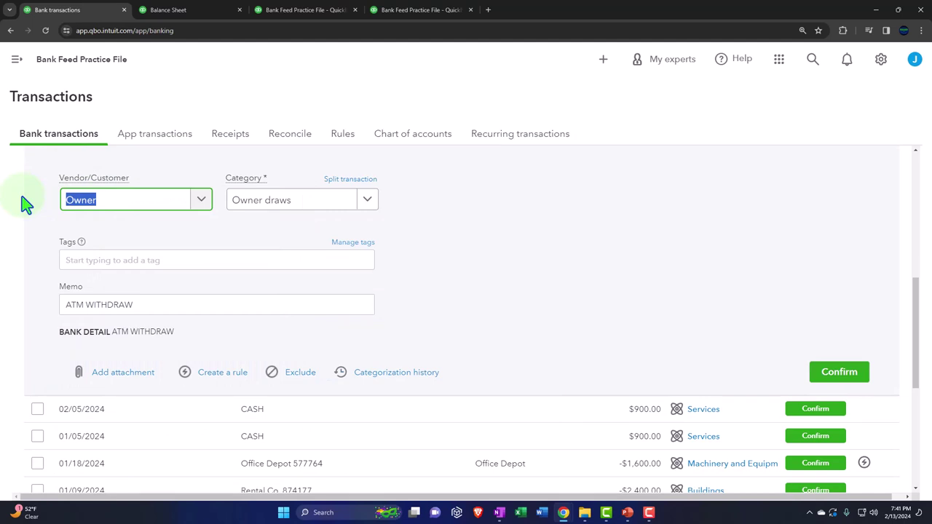
pyautogui.write('Misc')
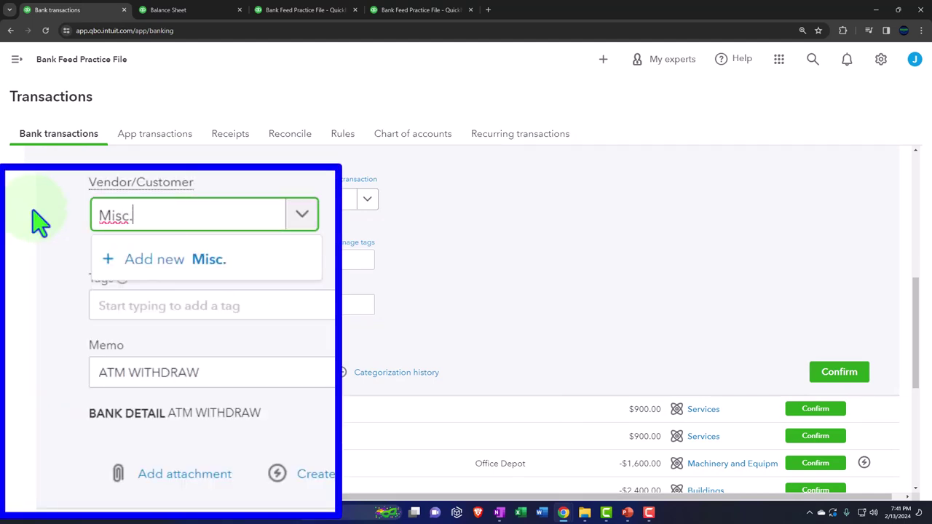
pyautogui.write('.')
pyautogui.press('Return')
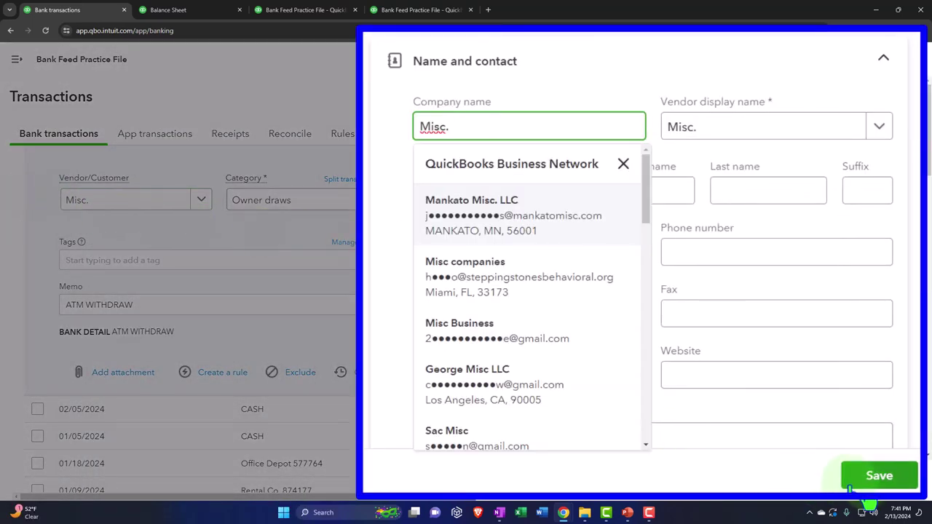
pyautogui.click(870, 480)
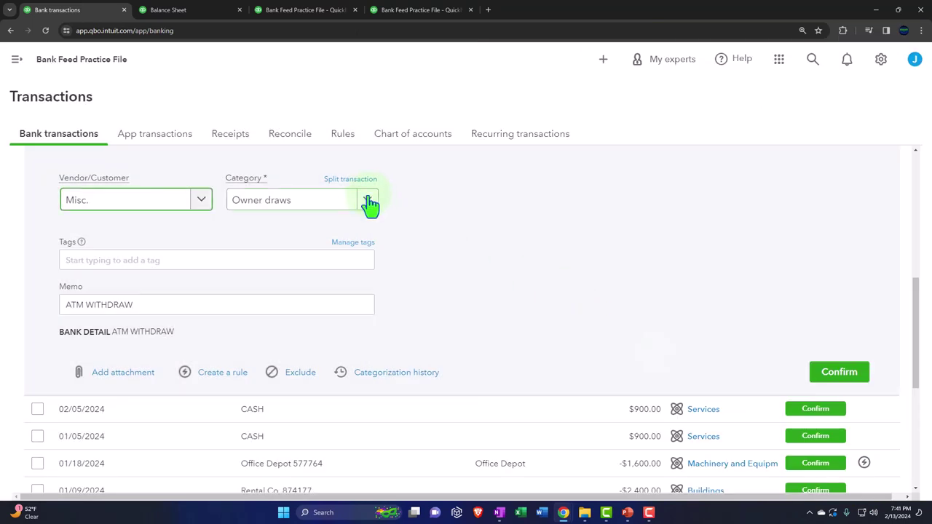
pyautogui.click(370, 206)
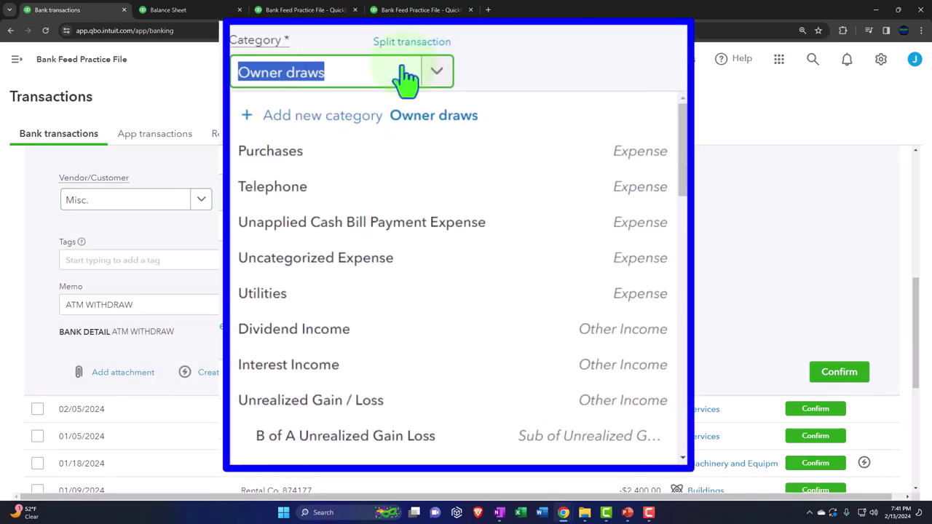
# - Start a new Expenses category with detail type Other Miscellaneous Service Cost
pyautogui.click(321, 116)
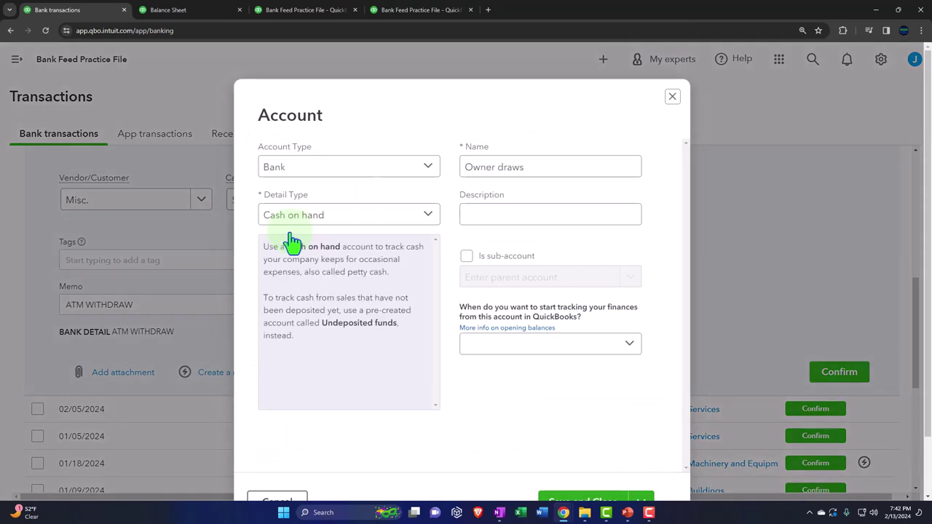
pyautogui.click(380, 169)
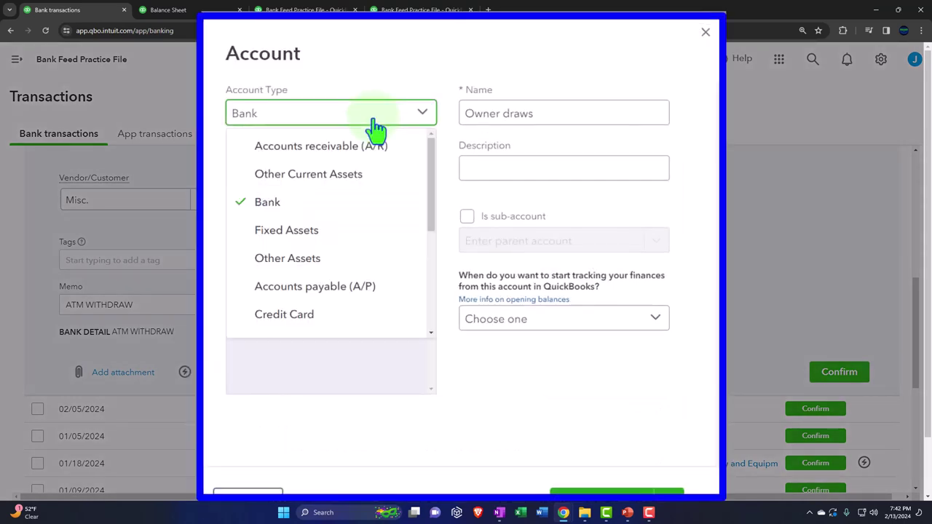
pyautogui.scroll(-3, 377, 204)
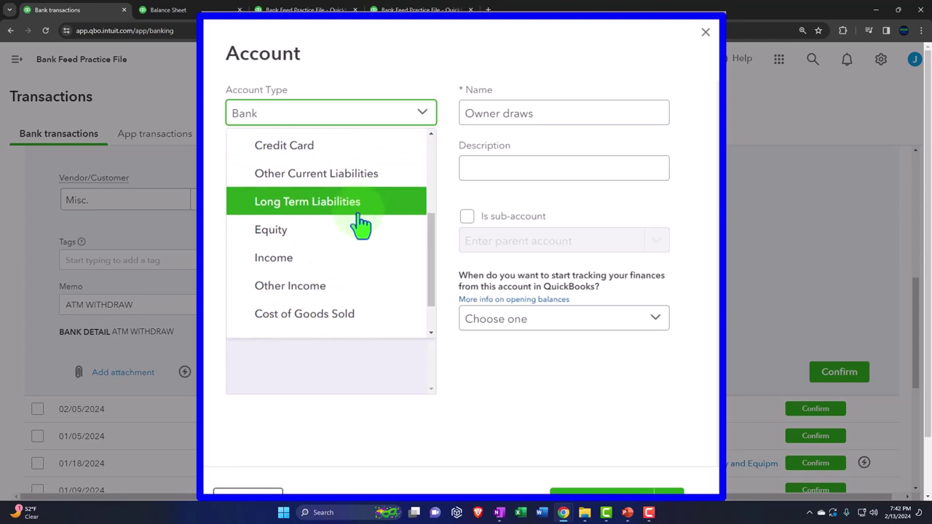
pyautogui.scroll(-2, 361, 225)
pyautogui.click(322, 308)
pyautogui.click(399, 181)
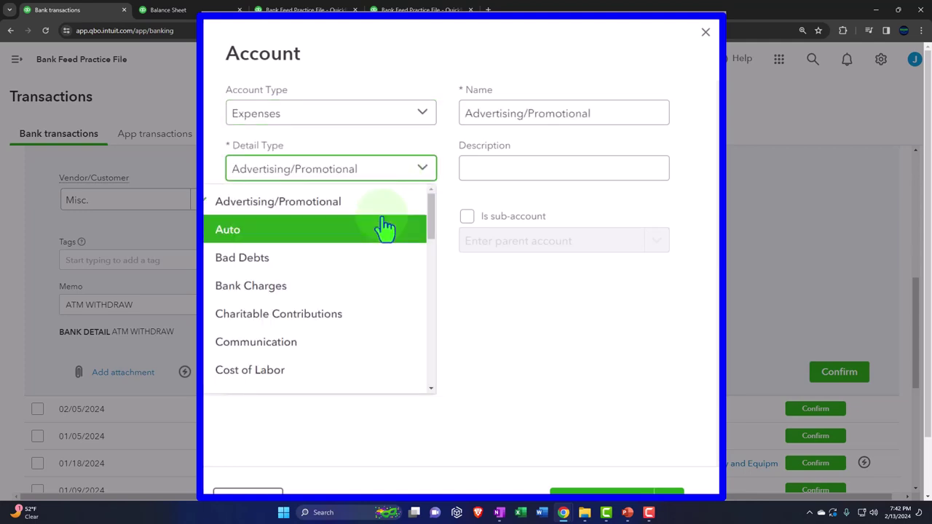
pyautogui.scroll(-3, 385, 223)
pyautogui.scroll(-3, 384, 229)
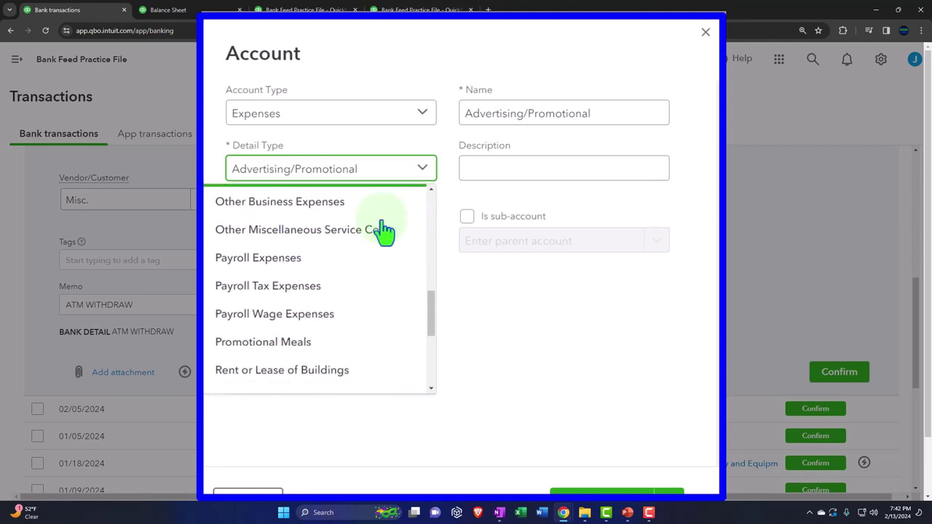
pyautogui.click(371, 241)
# - Trim the account name to Miscellaneous and save the new account
pyautogui.click(498, 113)
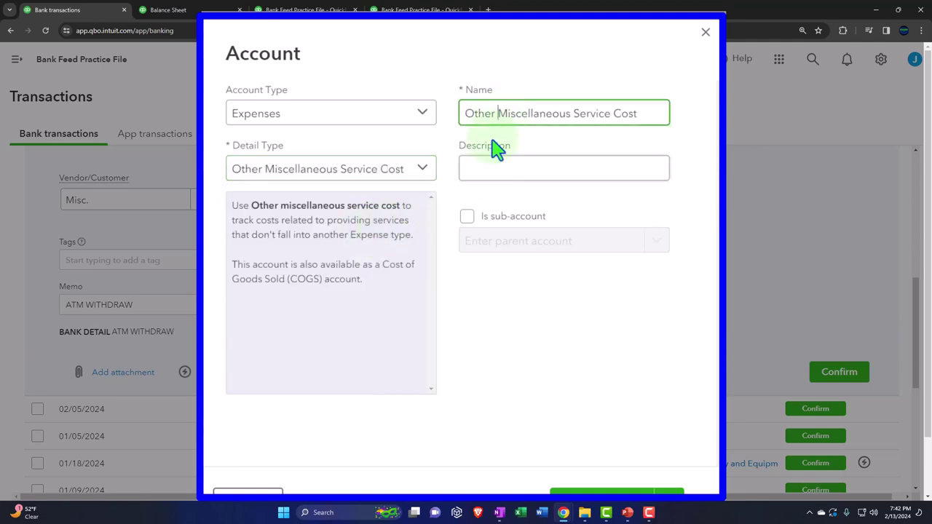
pyautogui.press('BackSpace')
pyautogui.press('BackSpace')
pyautogui.press('BackSpace')
pyautogui.press('BackSpace')
pyautogui.press('BackSpace')
pyautogui.press('BackSpace')
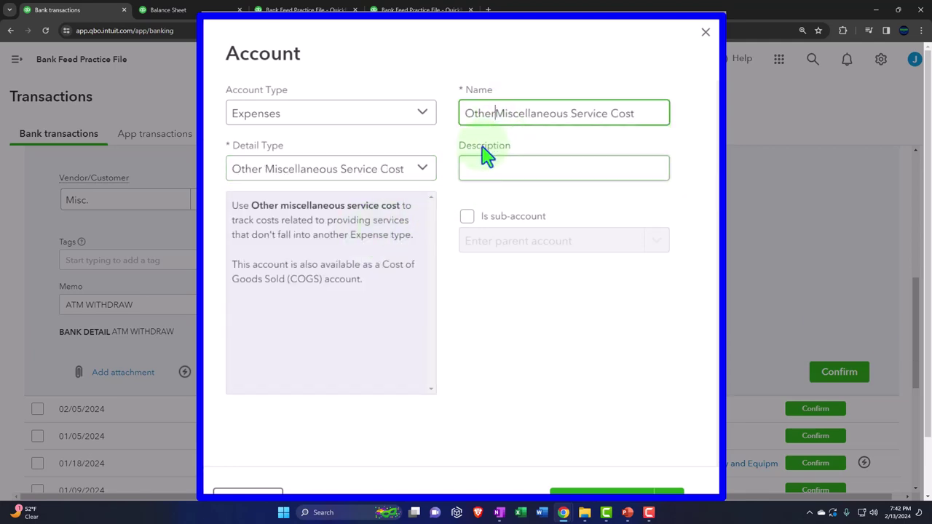
pyautogui.press('Right')
pyautogui.press('Right')
pyautogui.press('Right')
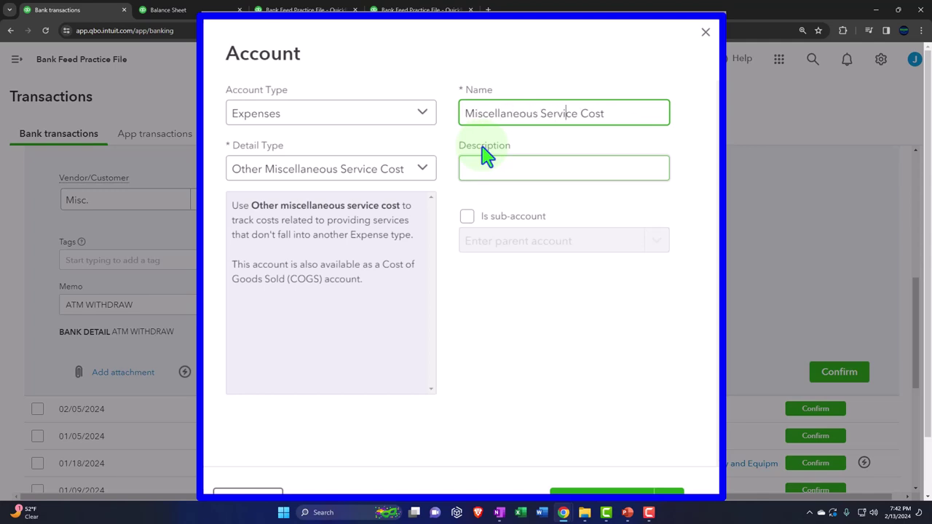
pyautogui.press('End')
pyautogui.press('BackSpace')
pyautogui.press('BackSpace')
pyautogui.press('BackSpace')
pyautogui.press('BackSpace')
pyautogui.press('BackSpace')
pyautogui.press('BackSpace')
pyautogui.press('BackSpace')
pyautogui.press('BackSpace')
pyautogui.press('BackSpace')
pyautogui.press('BackSpace')
pyautogui.press('BackSpace')
pyautogui.press('BackSpace')
pyautogui.scroll(-2, 484, 263)
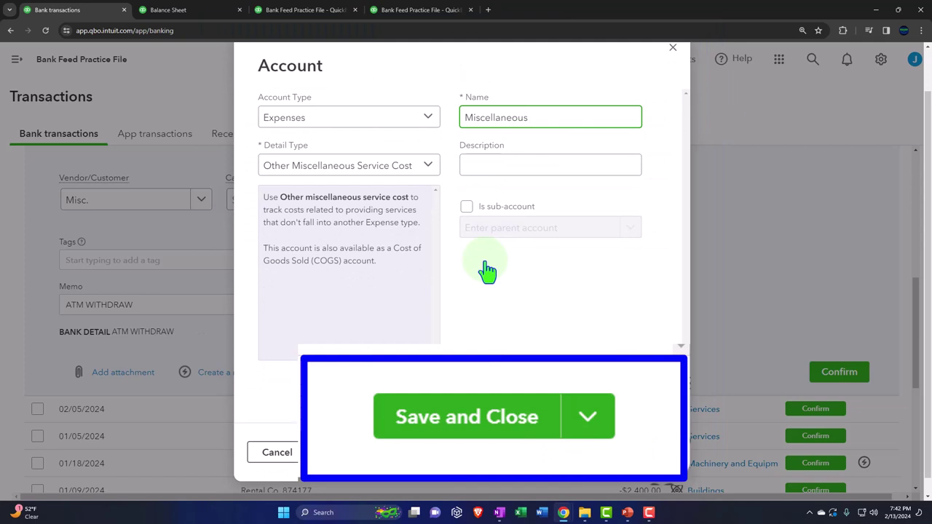
pyautogui.click(452, 442)
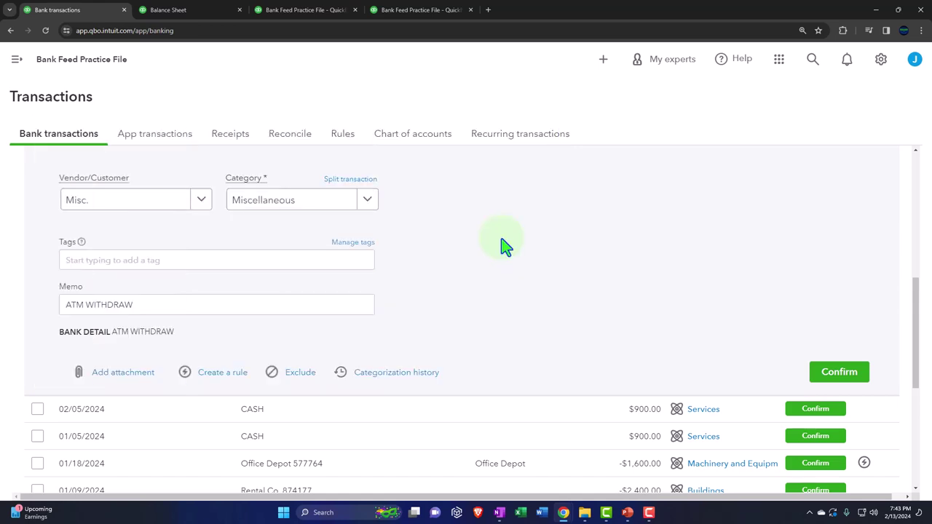
# - Confirm the 01/08/2024 ATM WITHDRAW as Miscellaneous with vendor Misc
pyautogui.scroll(1, 506, 246)
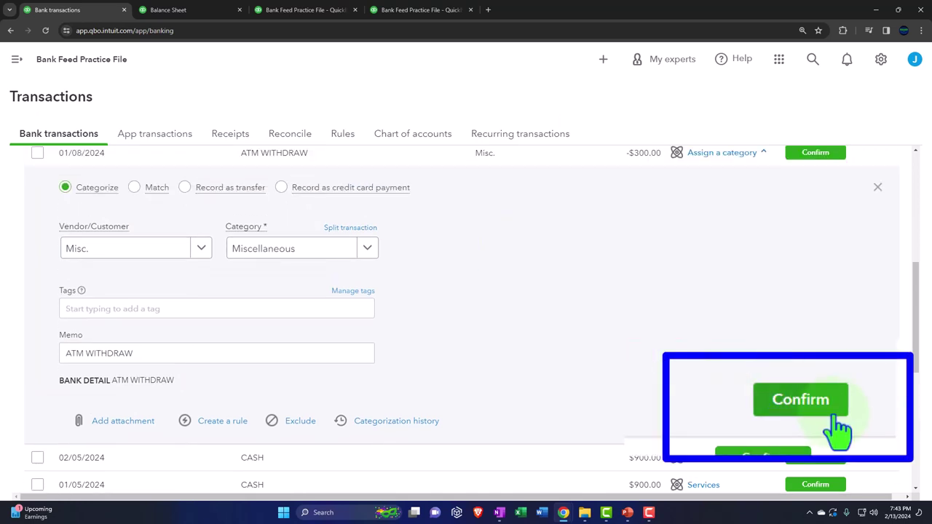
pyautogui.click(840, 421)
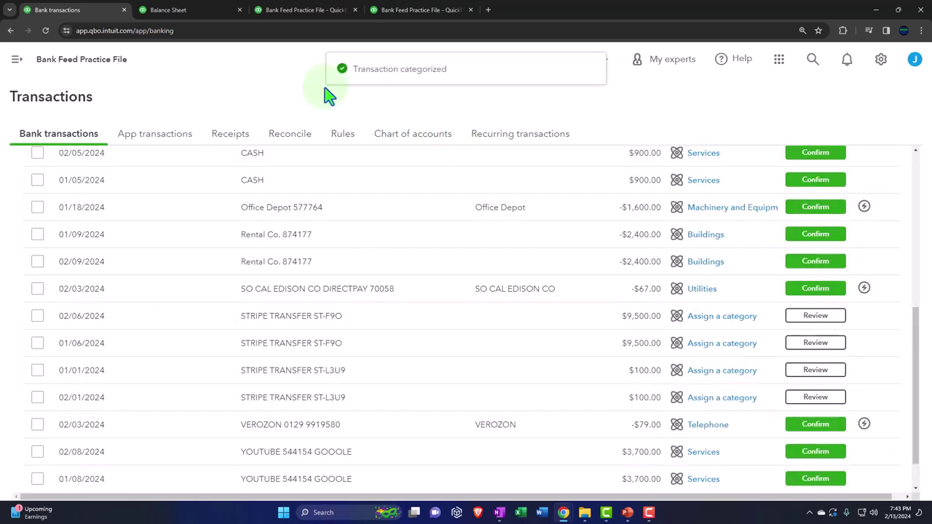
# - Scroll back to the top of the Balance Sheet report
pyautogui.click(191, 11)
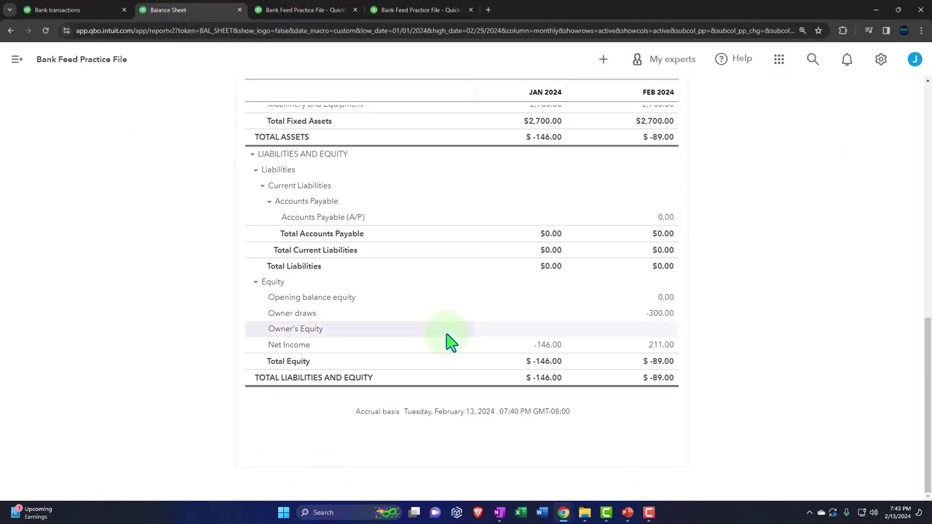
pyautogui.scroll(4, 446, 339)
pyautogui.scroll(2, 447, 339)
pyautogui.keyDown('ctrl'); pyautogui.scroll(1, 447, 339); pyautogui.keyUp('ctrl')
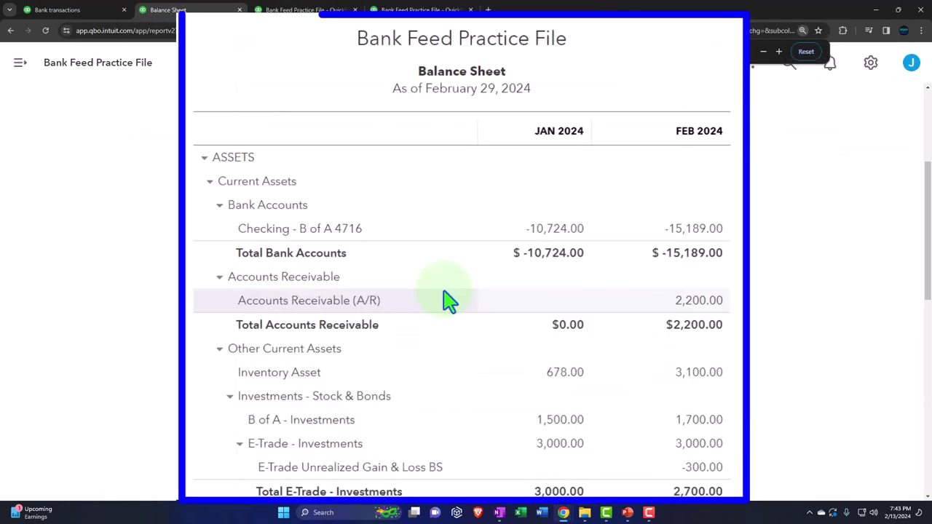
pyautogui.keyDown('ctrl'); pyautogui.scroll(1, 470, 299); pyautogui.keyUp('ctrl')
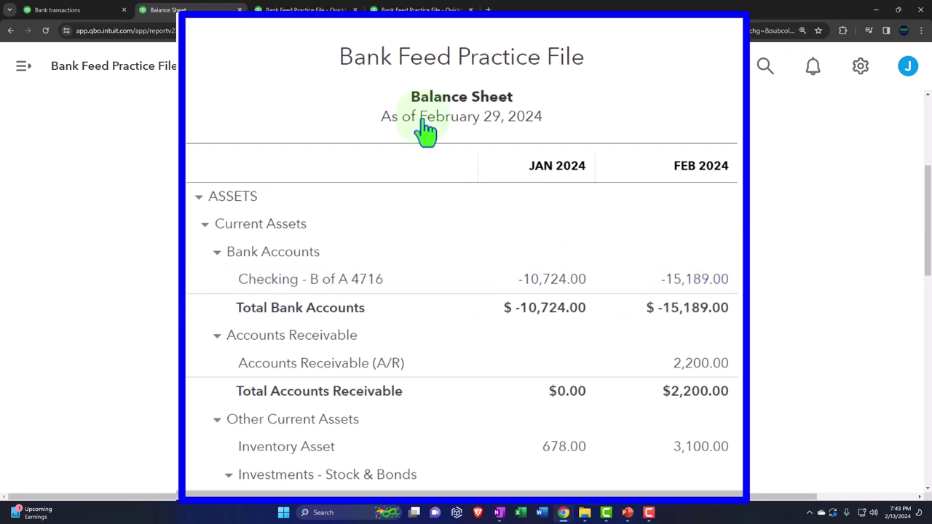
# - Review Profit and Loss expenses: Miscellaneous 300.00, Telephone 79.00, Utilities 67.00, total 446.00
pyautogui.click(306, 10)
pyautogui.scroll(5, 575, 328)
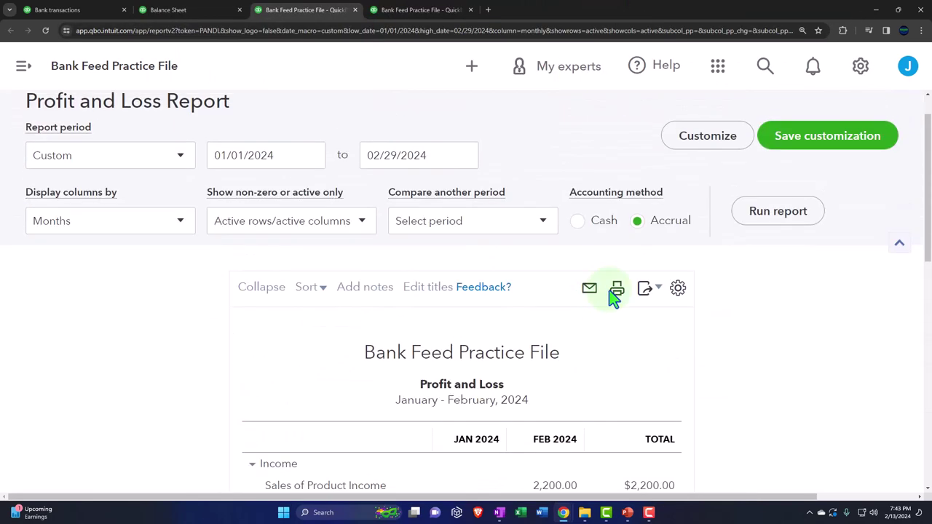
pyautogui.scroll(-2, 618, 295)
pyautogui.scroll(-2, 626, 302)
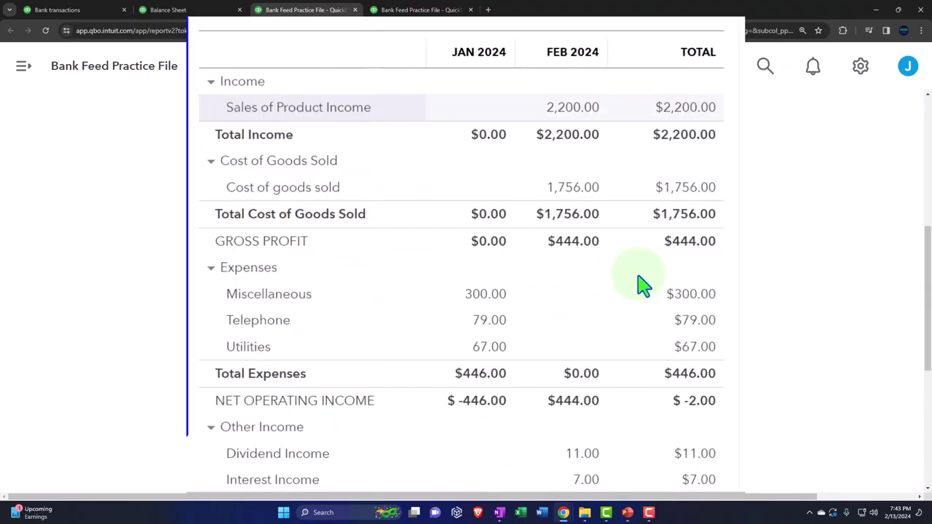
pyautogui.scroll(-1, 590, 291)
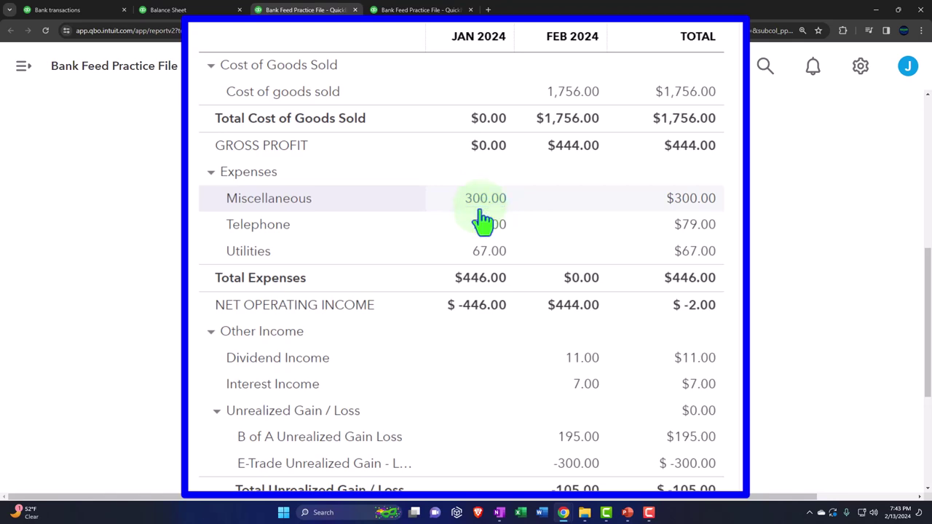
# - Zoom in on the bank transactions list and locate the two -$2,400.00 Rental Co. rows under Buildings
pyautogui.click(80, 12)
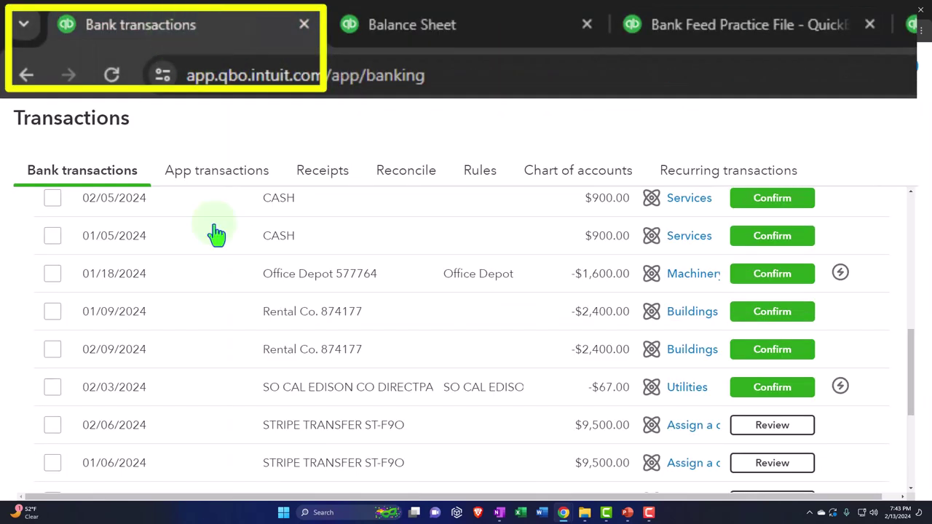
pyautogui.hotkey('ctrl', '+')
pyautogui.hotkey('ctrl', '+')
pyautogui.hotkey('ctrl', '+')
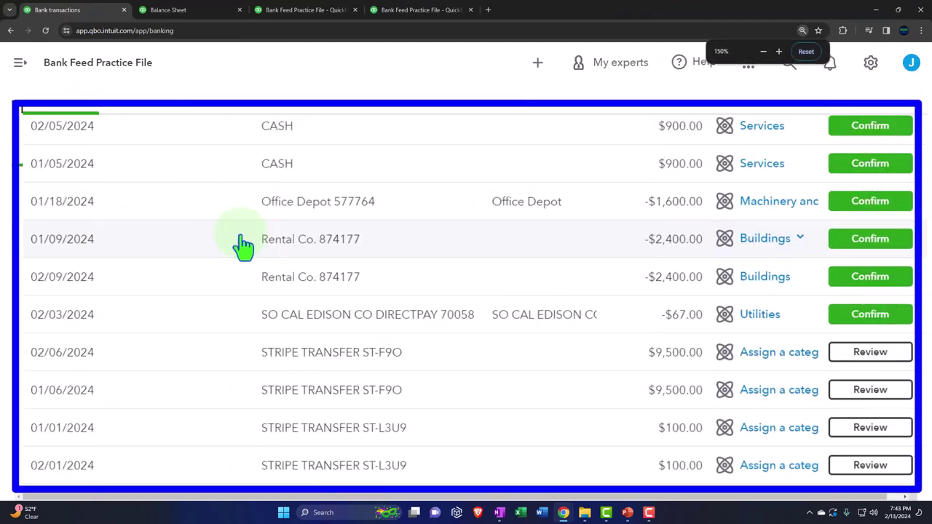
pyautogui.scroll(-3, 169, 269)
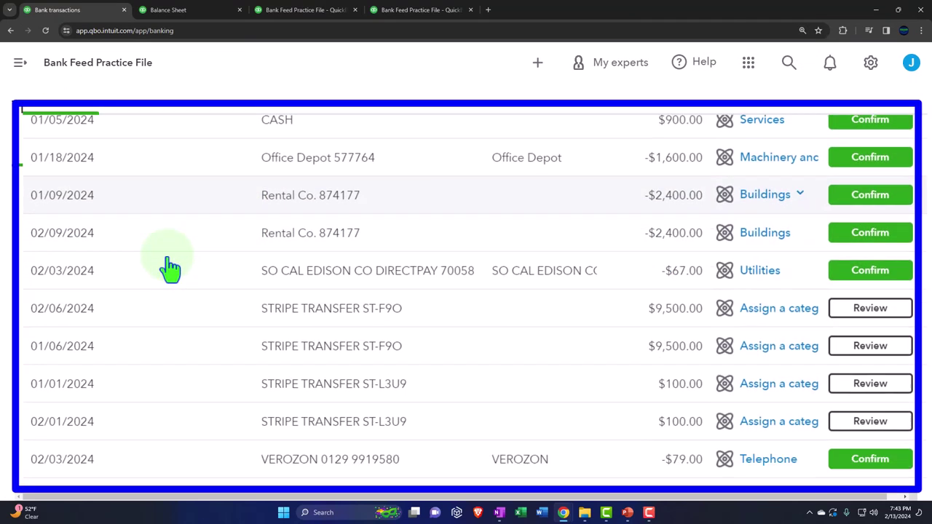
pyautogui.scroll(5, 169, 269)
pyautogui.scroll(-3, 169, 269)
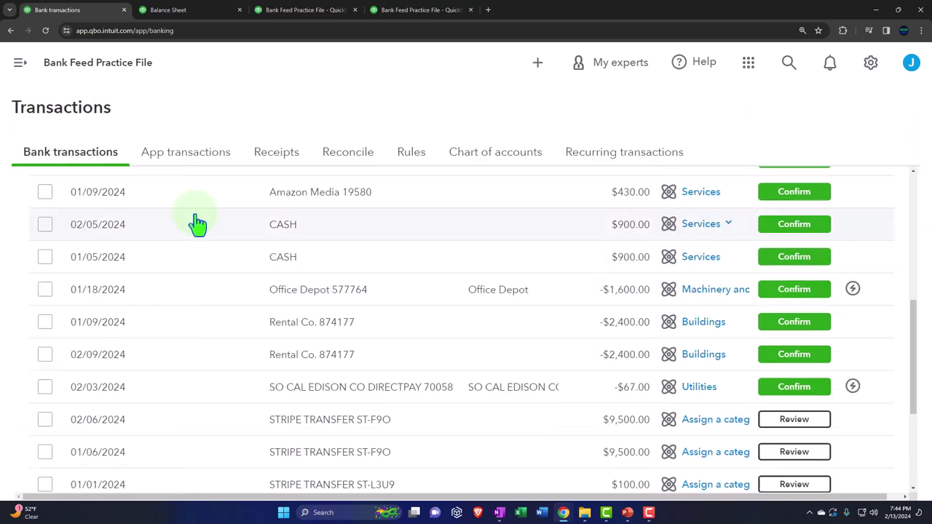
# - Compare the Balance Sheet (checking -15,189.00, inventory 3,100.00) against the Profit and Loss
pyautogui.click(185, 10)
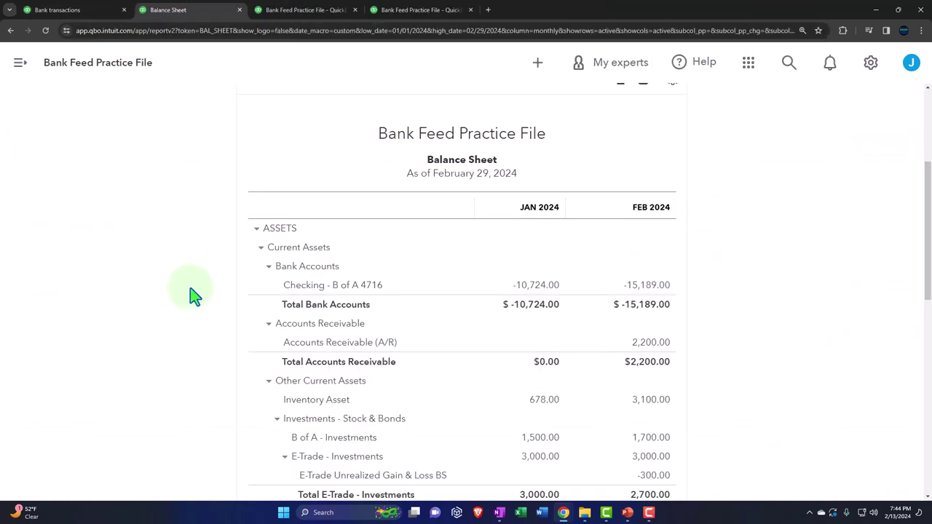
pyautogui.hotkey('ctrl', '+')
pyautogui.hotkey('ctrl', '+')
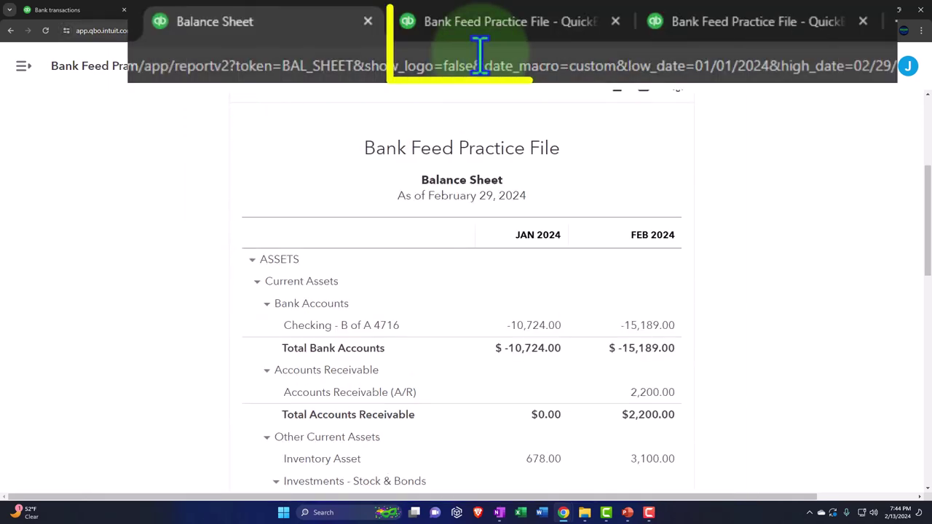
pyautogui.click(305, 10)
pyautogui.scroll(1, 362, 280)
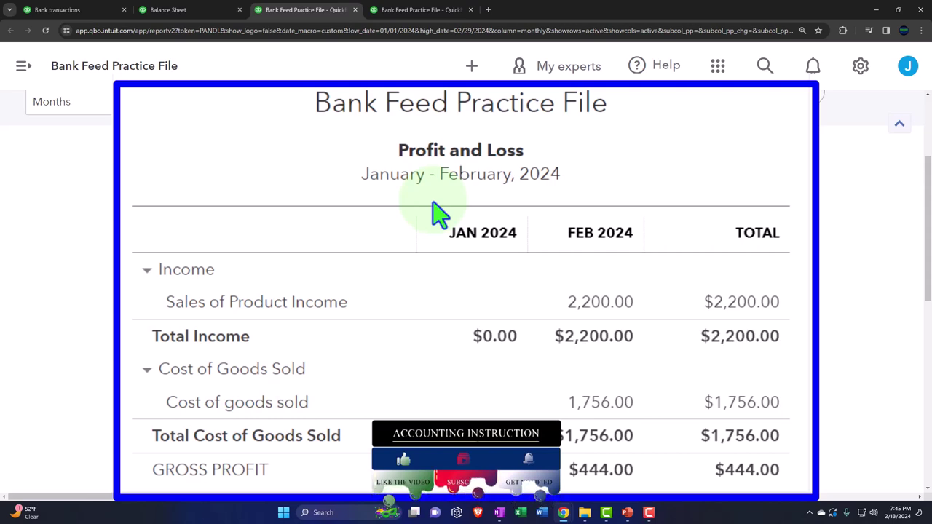
pyautogui.click(168, 9)
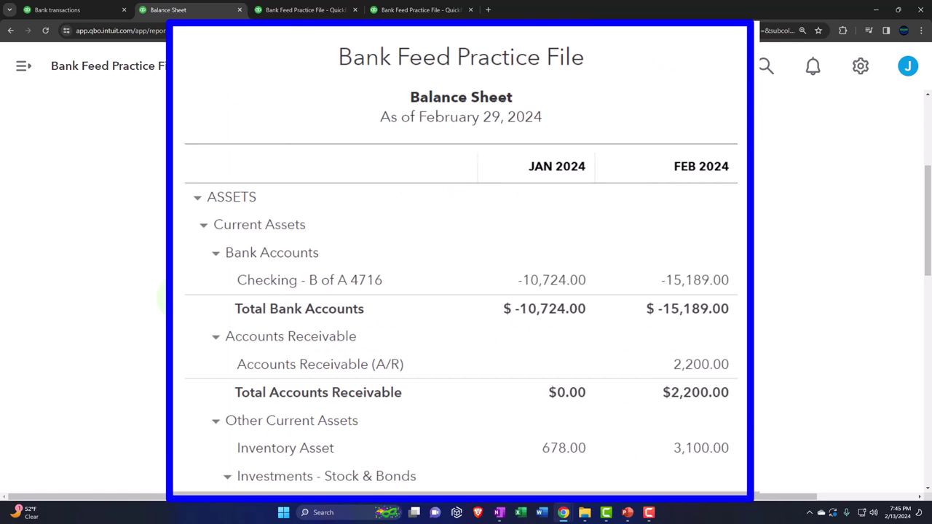
pyautogui.scroll(-1, 426, 250)
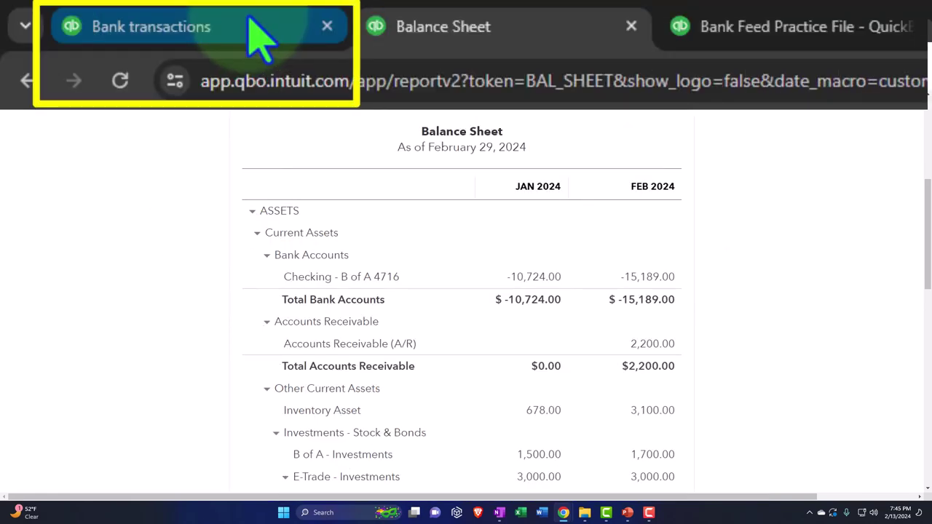
# - Go back to the bank feed and scroll to the unconfirmed -$2,400.00 Rental Co. payments
pyautogui.click(254, 29)
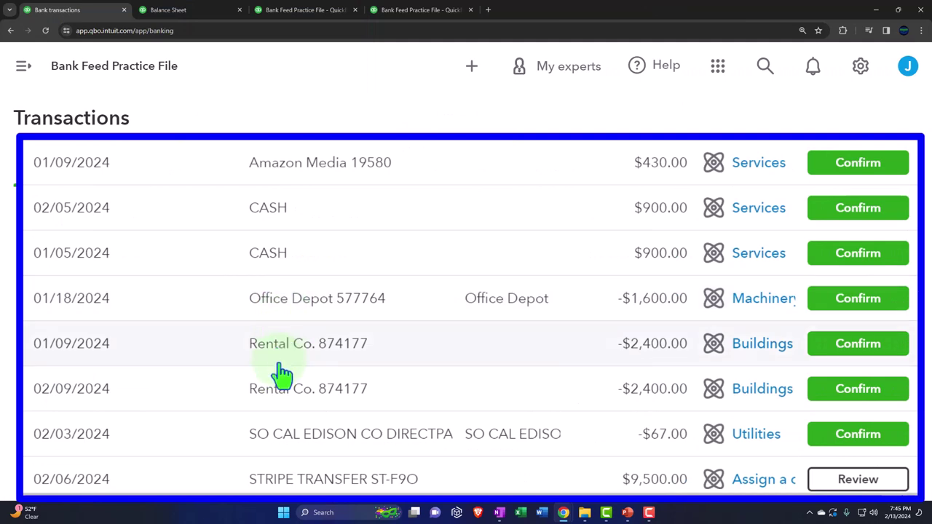
pyautogui.scroll(-1, 283, 364)
pyautogui.scroll(-1, 283, 360)
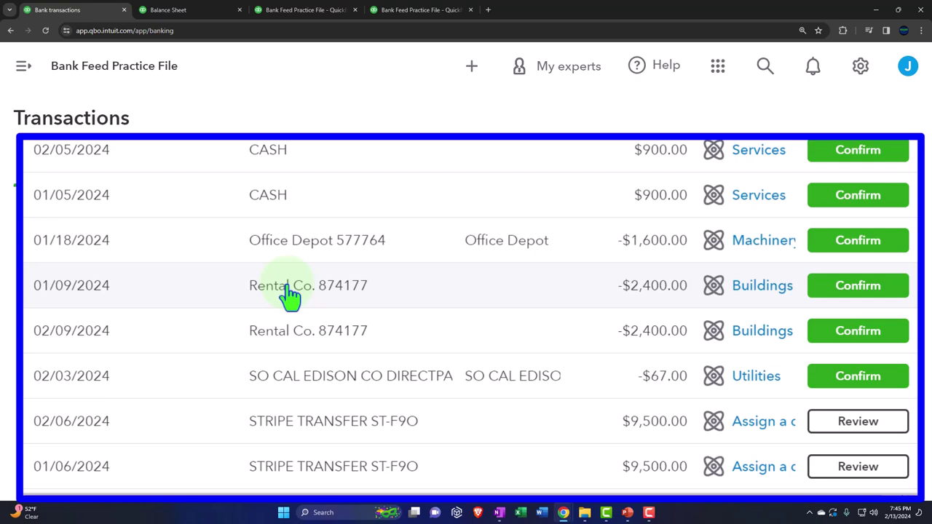
# - Add Rental Co. from the memo as a new vendor on the 01/09/2024 payment
pyautogui.click(295, 327)
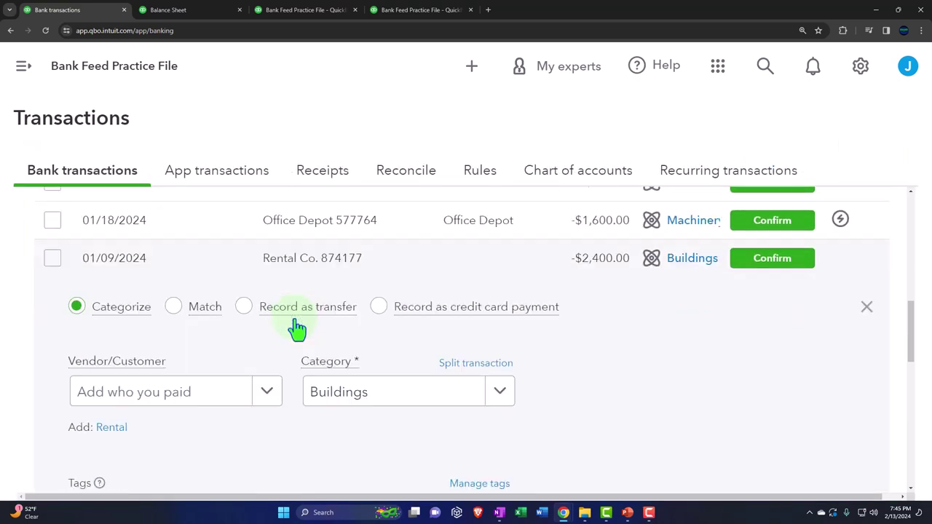
pyautogui.hotkey('ctrl', '-')
pyautogui.hotkey('ctrl', '-')
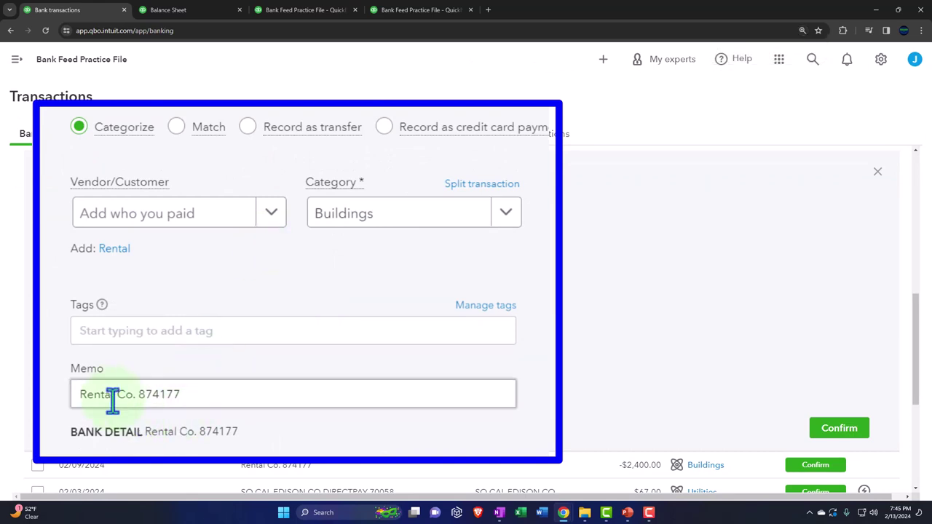
pyautogui.moveTo(136, 393); pyautogui.dragTo(58, 393)
pyautogui.hotkey('ctrl', 'c')
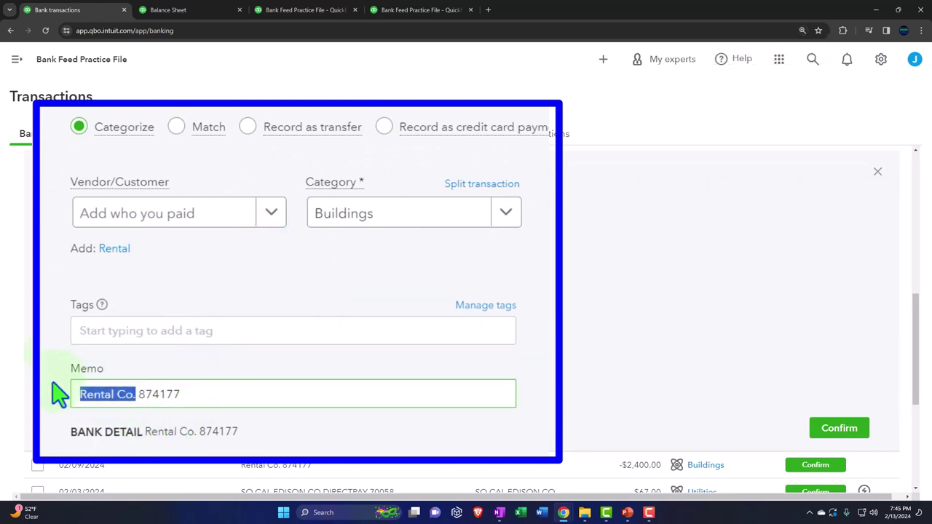
pyautogui.click(97, 232)
pyautogui.hotkey('ctrl', 'v')
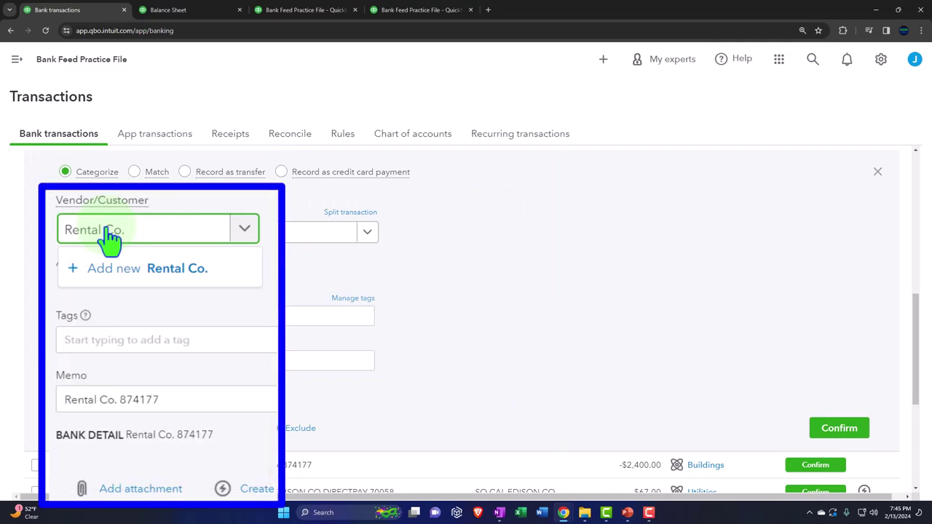
pyautogui.click(97, 243)
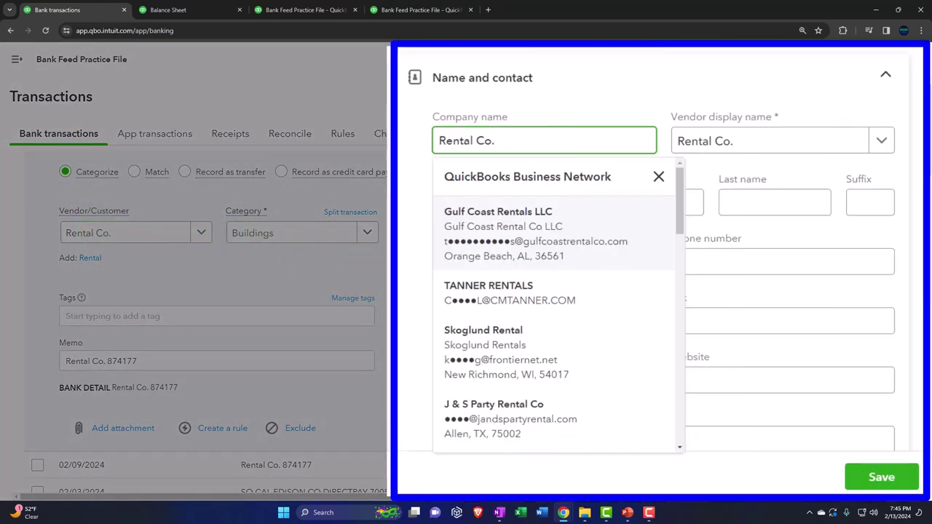
pyautogui.click(880, 477)
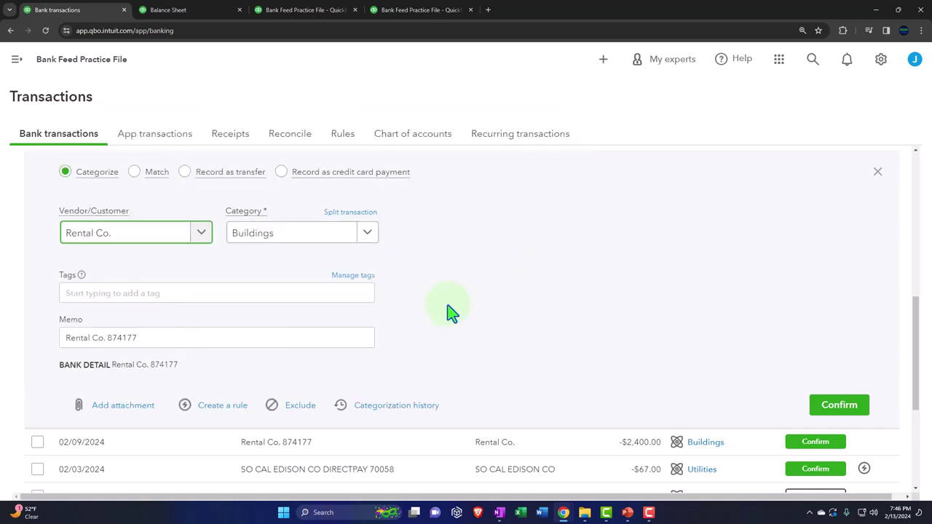
# - Categorize the 01/09/2024 Rental Co. payment as Owner draws and confirm it
pyautogui.click(368, 233)
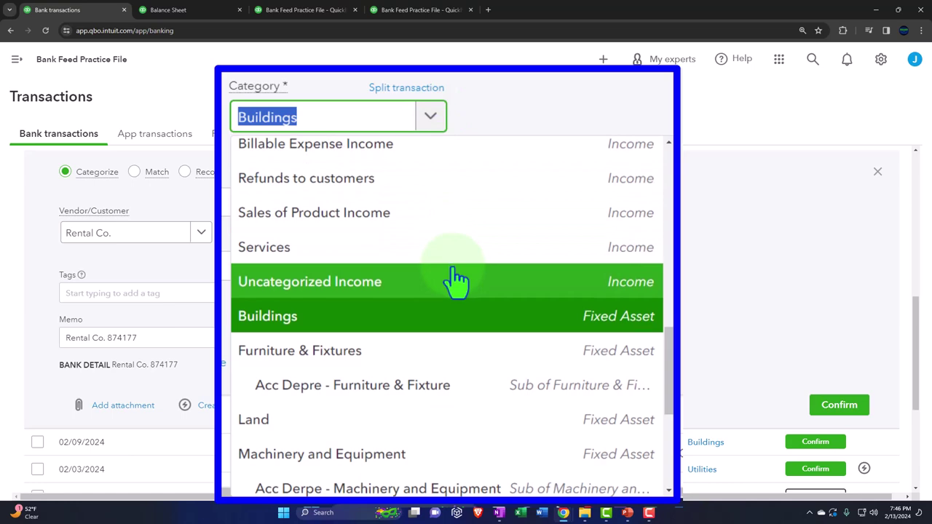
pyautogui.scroll(-3, 457, 281)
pyautogui.scroll(-1, 457, 281)
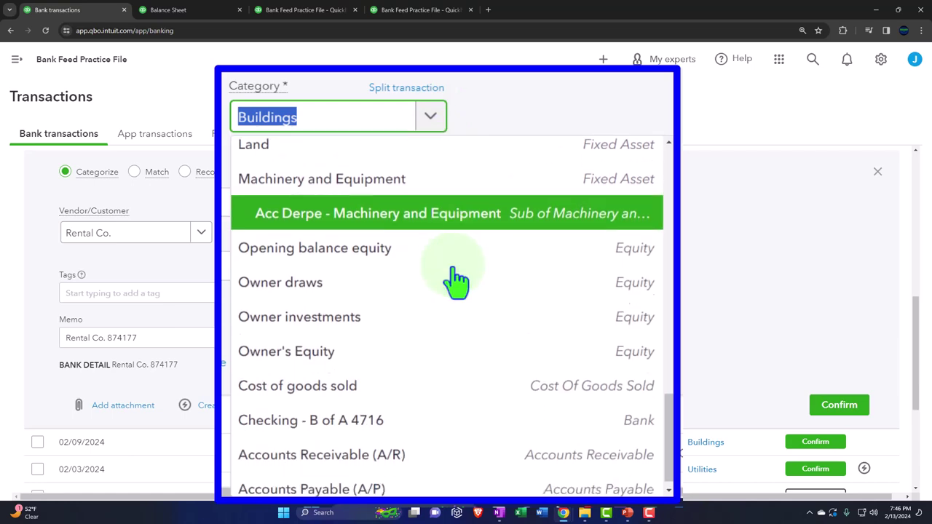
pyautogui.click(366, 286)
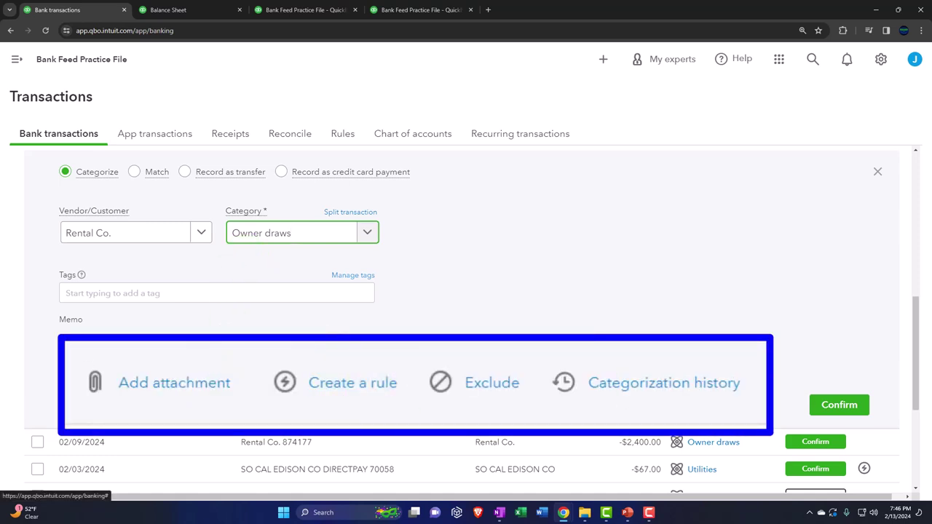
pyautogui.click(830, 412)
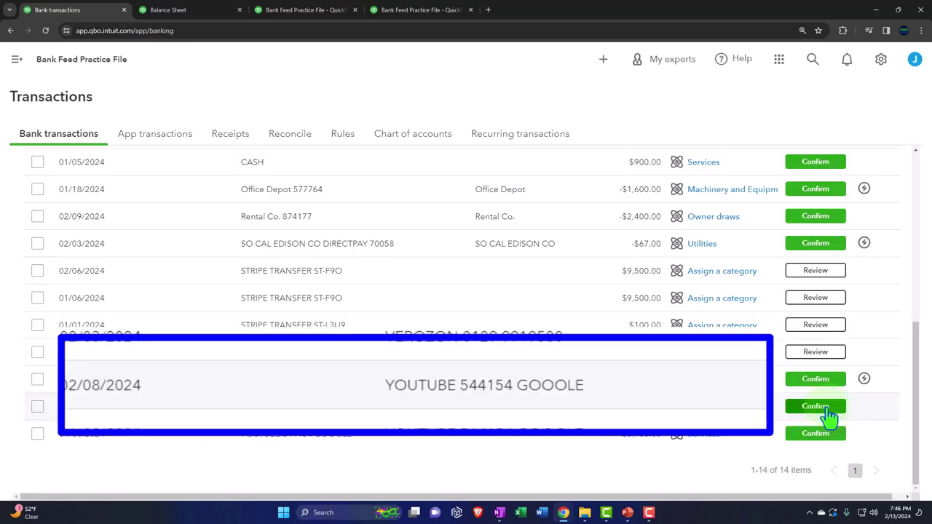
pyautogui.click(167, 10)
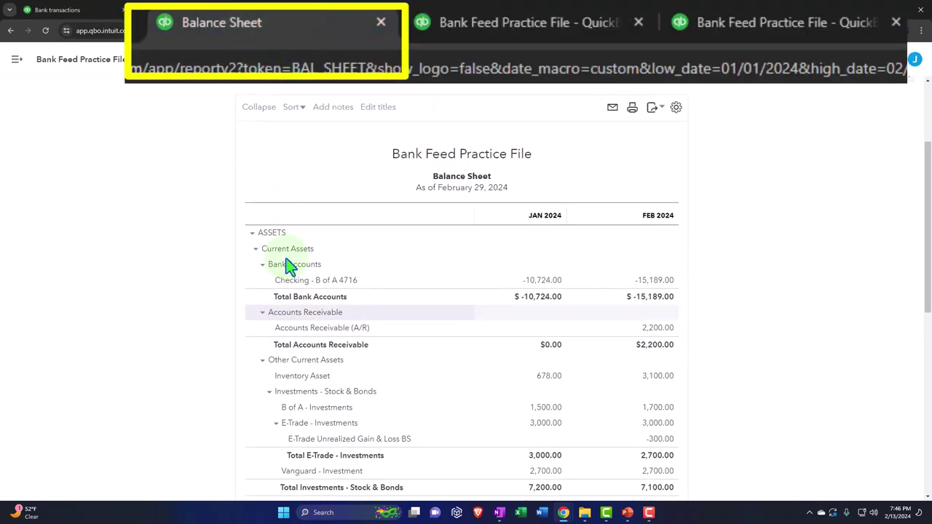
# - Rerun the Balance Sheet and drill into January's -2,400.00 Owner draws under Equity
pyautogui.scroll(2, 289, 266)
pyautogui.click(546, 193)
pyautogui.scroll(-2, 483, 264)
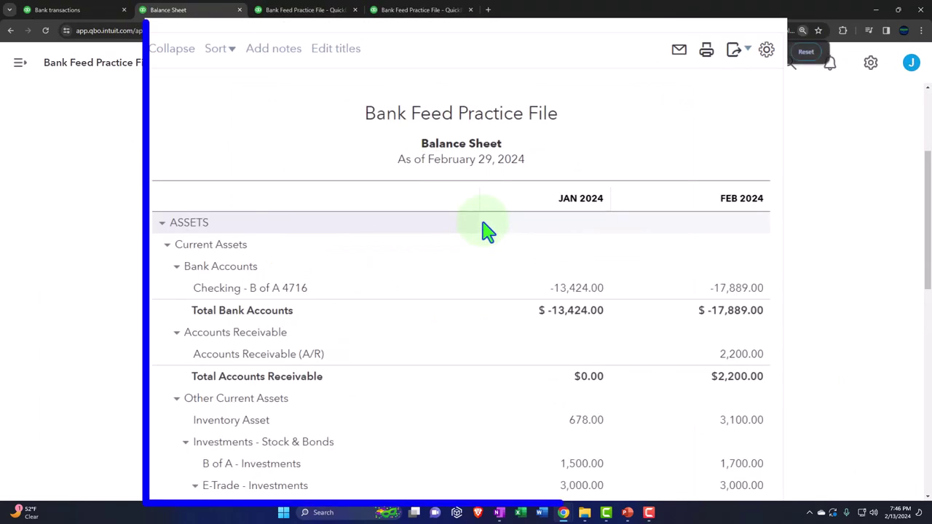
pyautogui.scroll(-2, 478, 230)
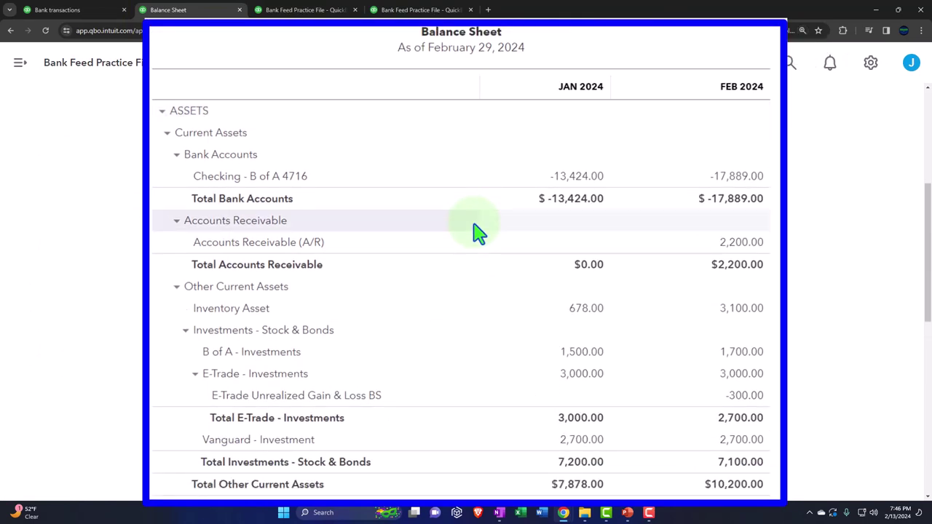
pyautogui.scroll(-5, 478, 231)
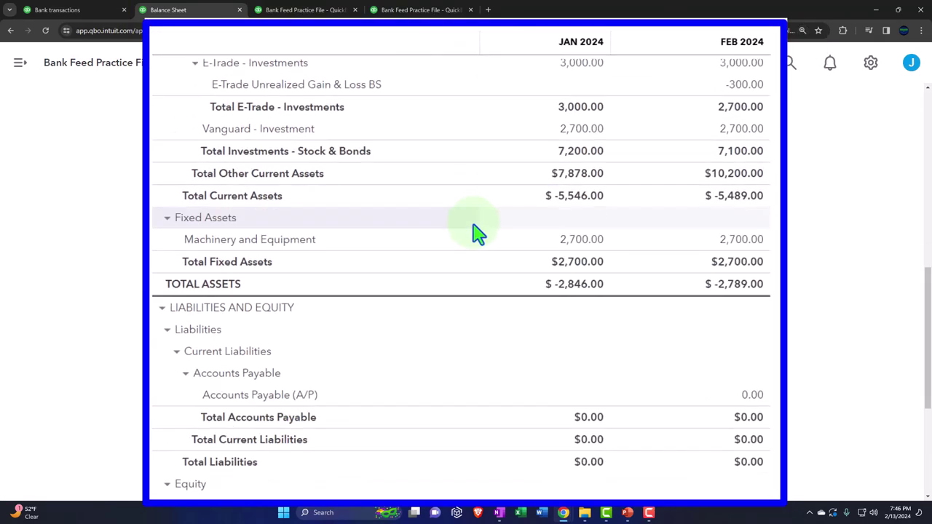
pyautogui.scroll(-5, 478, 230)
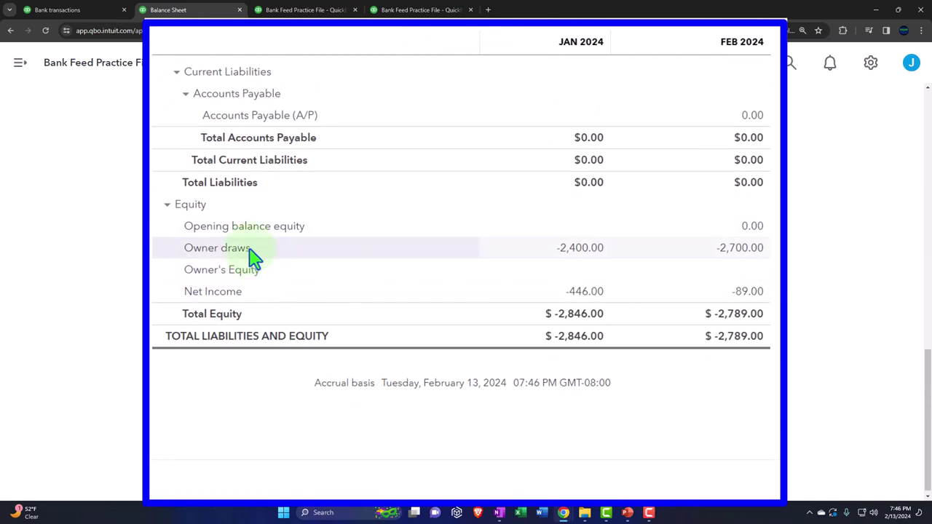
pyautogui.click(591, 249)
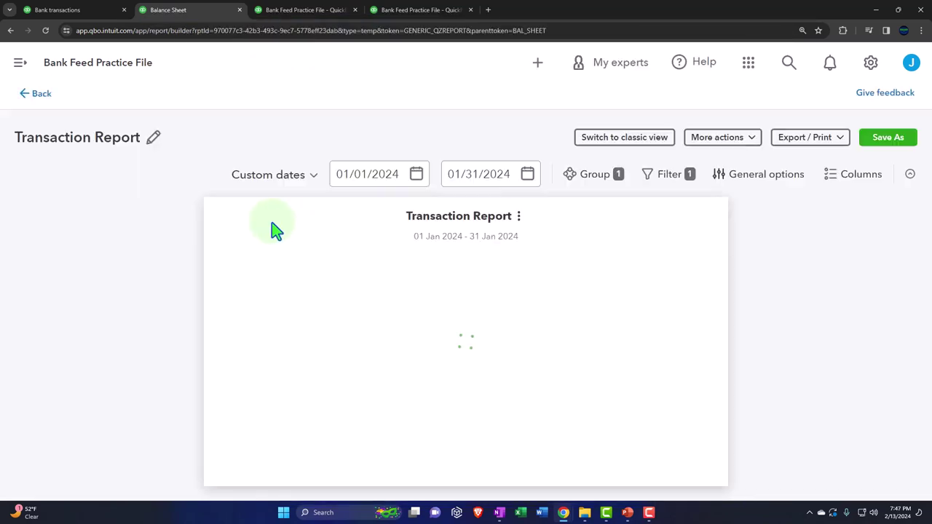
# - Trace January Owner draws to the $2,400.00 Rental Co. expense, then leave the report
pyautogui.hotkey('ctrl', '-')
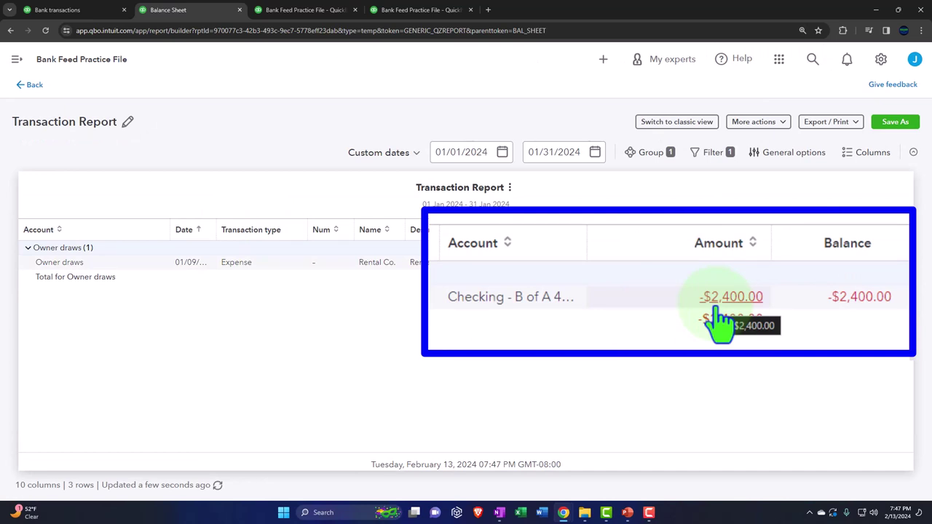
pyautogui.click(720, 309)
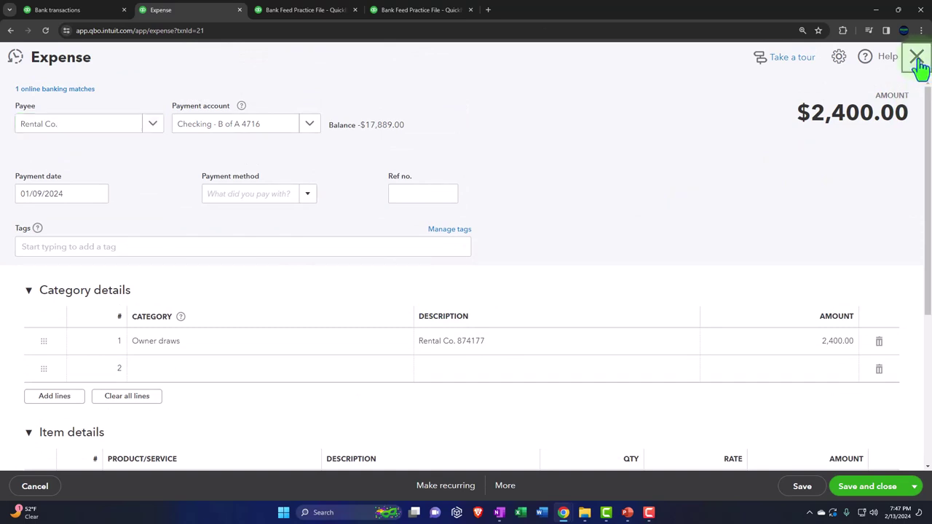
pyautogui.click(917, 58)
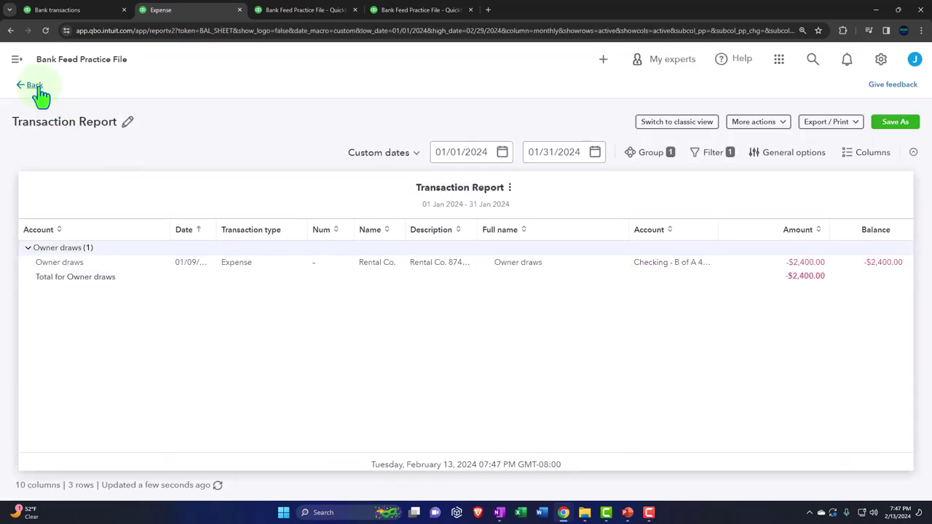
pyautogui.click(40, 89)
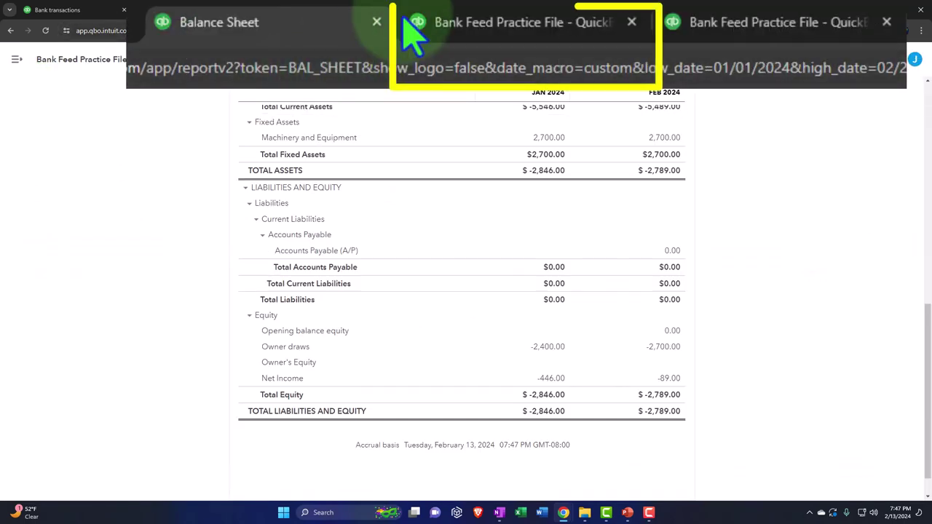
pyautogui.click(430, 23)
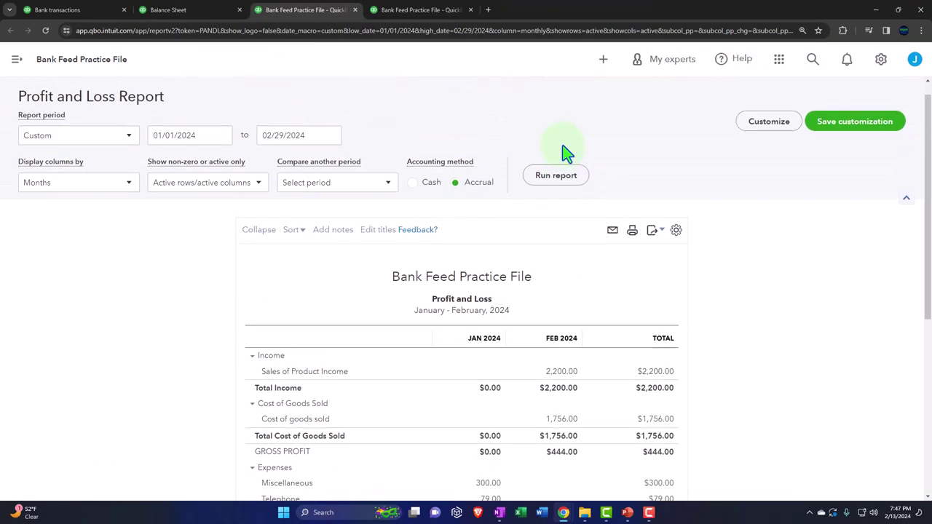
# - Rerun the Profit and Loss and check January–February net income of -$89.00
pyautogui.click(556, 175)
pyautogui.scroll(-3, 575, 320)
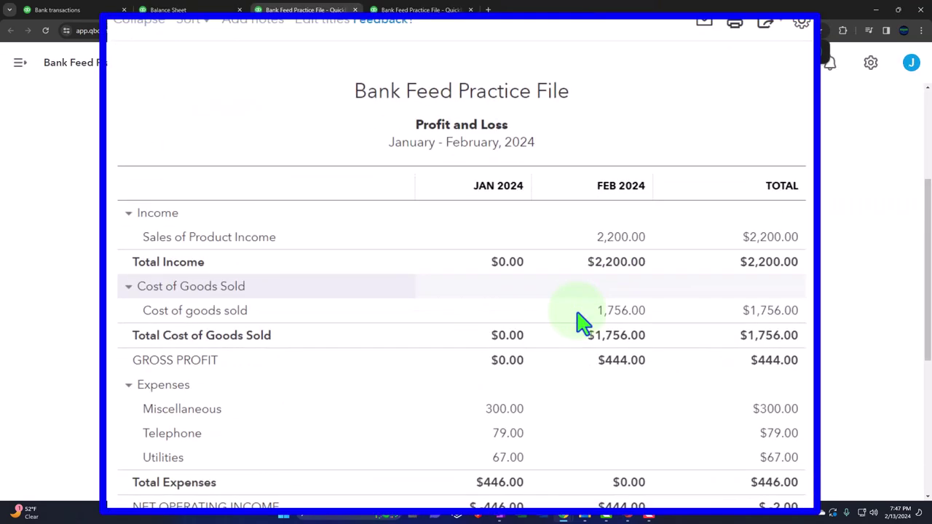
pyautogui.scroll(-5, 579, 319)
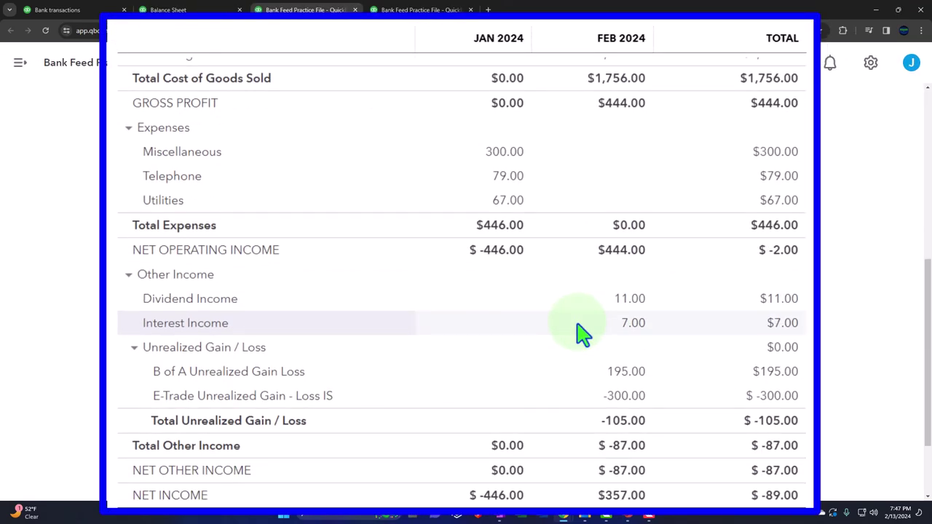
pyautogui.click(204, 14)
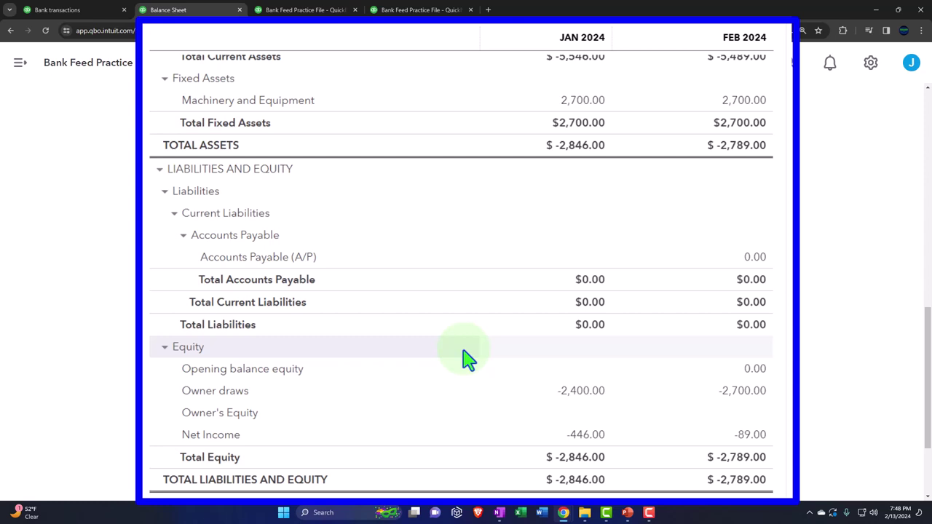
# - Return to the Jan–Feb 2024 Profit and Loss, showing February Sales of Product Income 2,200.00
pyautogui.scroll(-1, 398, 383)
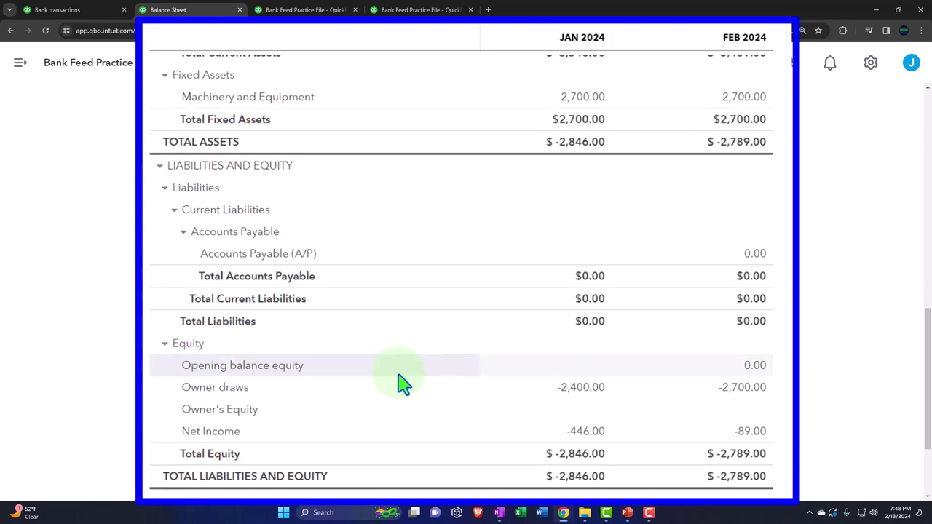
pyautogui.scroll(3, 397, 383)
pyautogui.scroll(5, 400, 382)
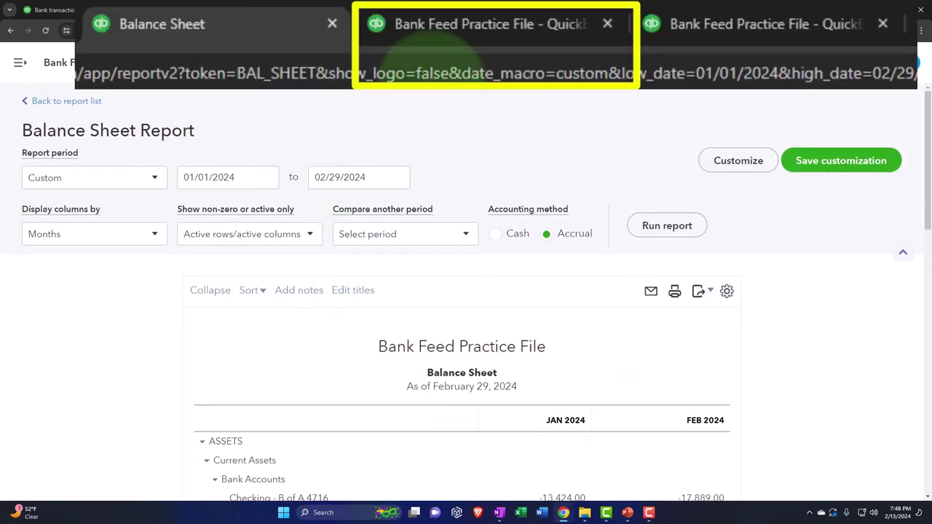
pyautogui.click(298, 10)
pyautogui.scroll(10, 378, 321)
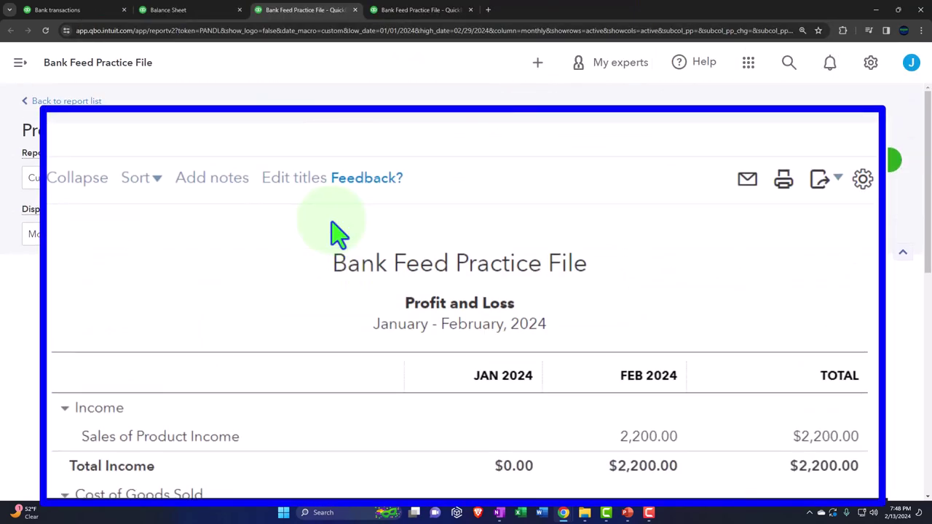
pyautogui.scroll(-2, 364, 249)
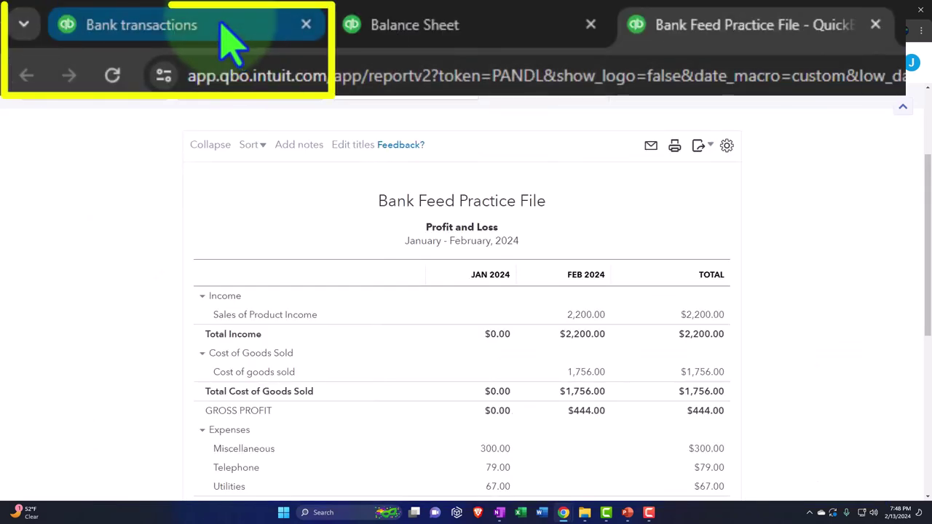
# - From Bank transactions, open the Advanced account settings, where class and location tracking are off
pyautogui.click(222, 25)
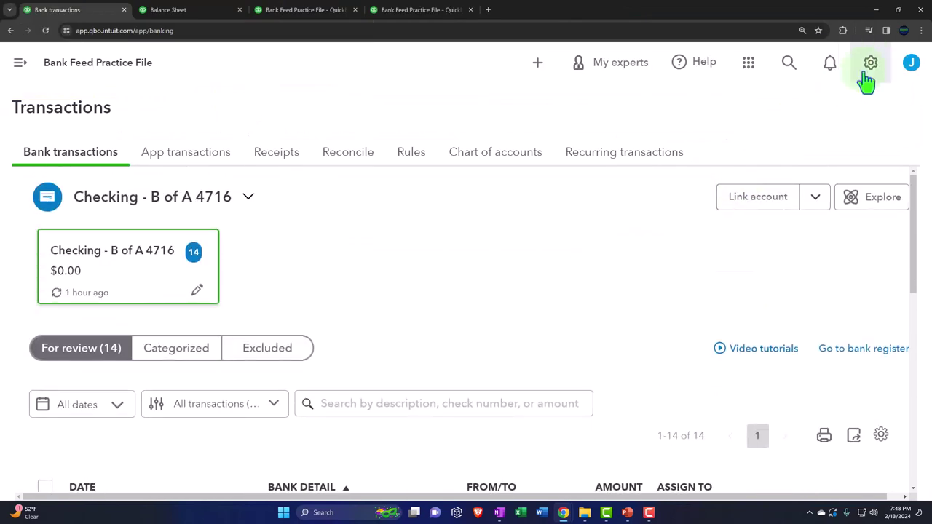
pyautogui.click(867, 72)
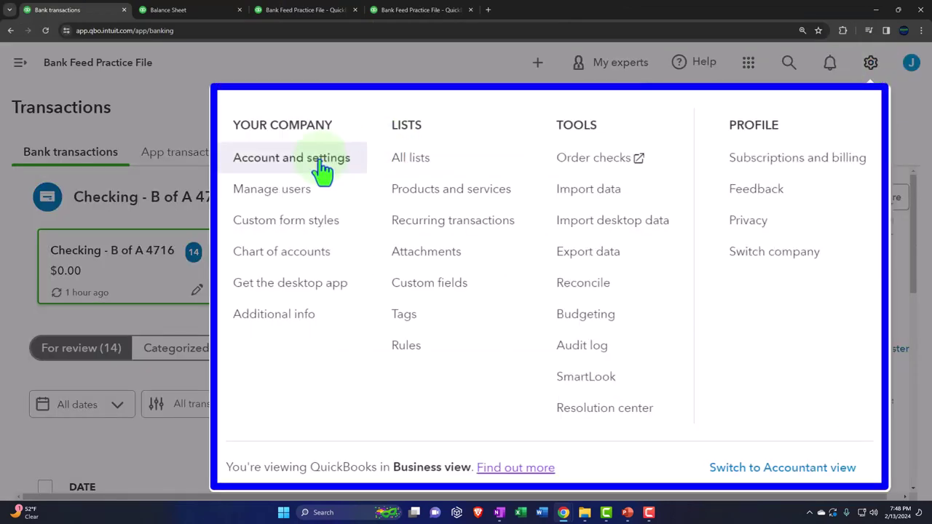
pyautogui.click(322, 167)
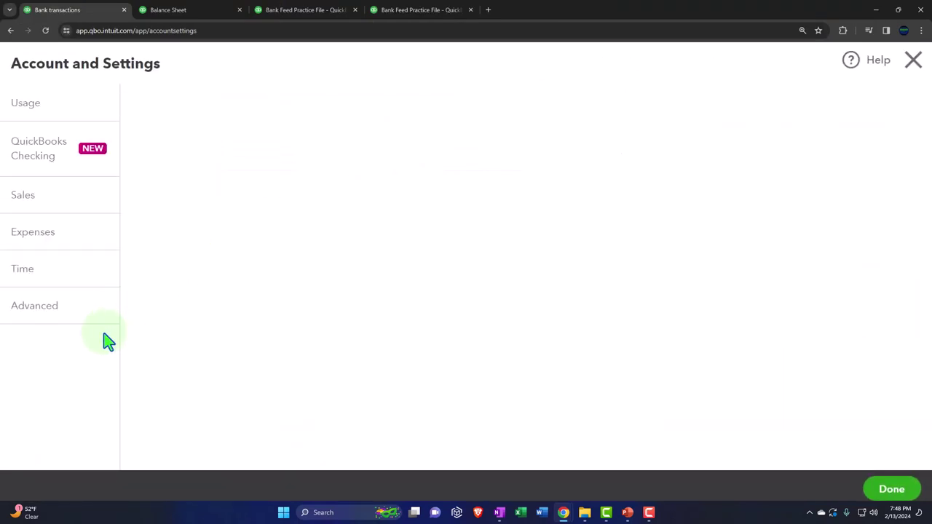
pyautogui.click(54, 346)
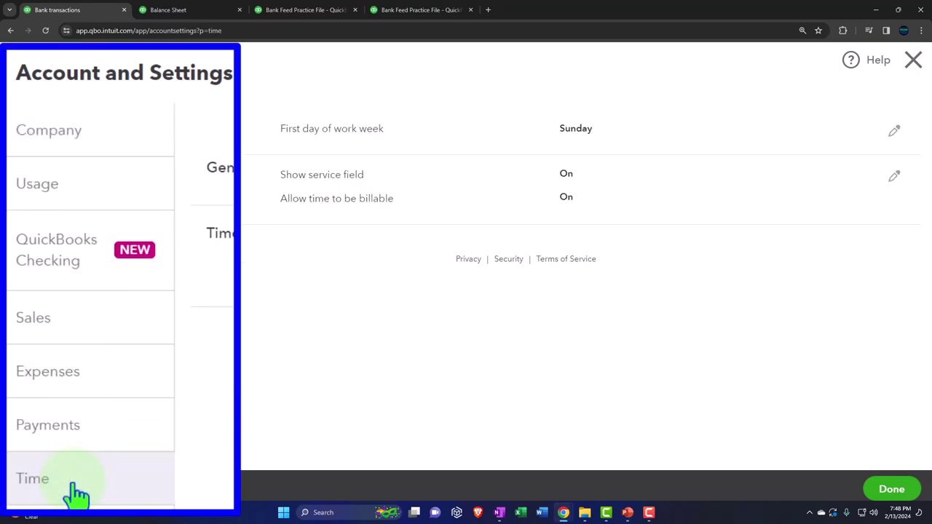
pyautogui.click(37, 380)
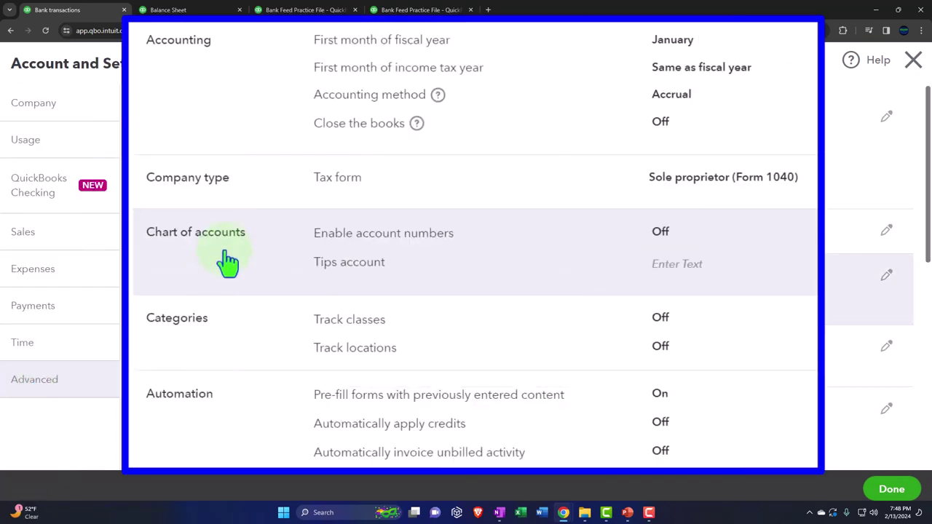
pyautogui.scroll(-5, 227, 261)
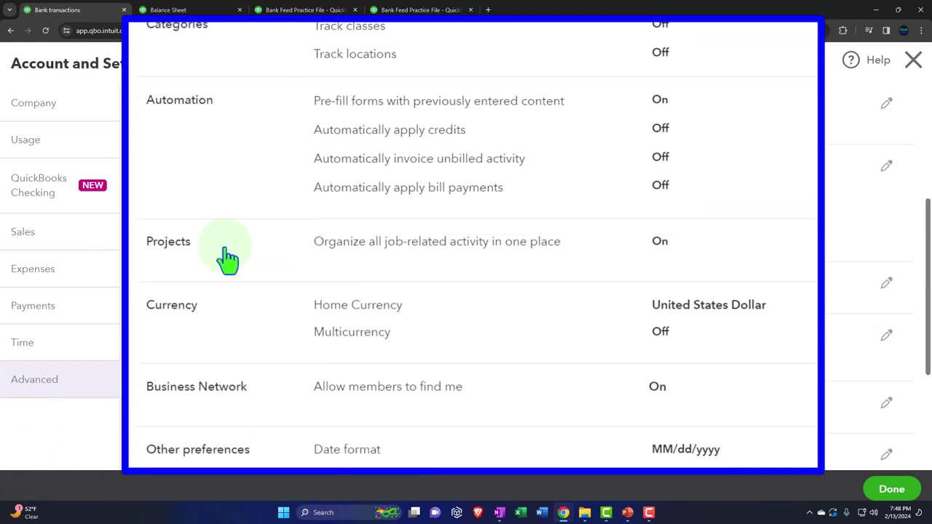
pyautogui.scroll(-3, 228, 258)
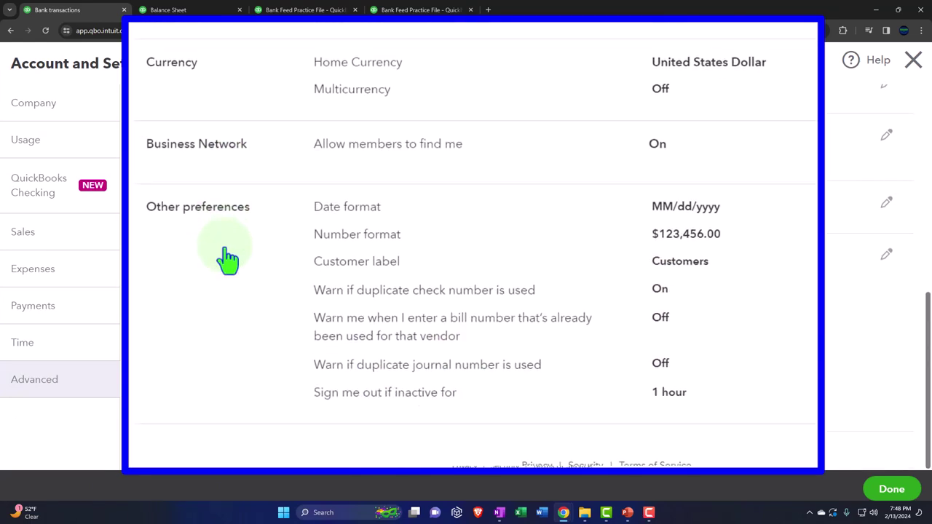
pyautogui.scroll(5, 228, 259)
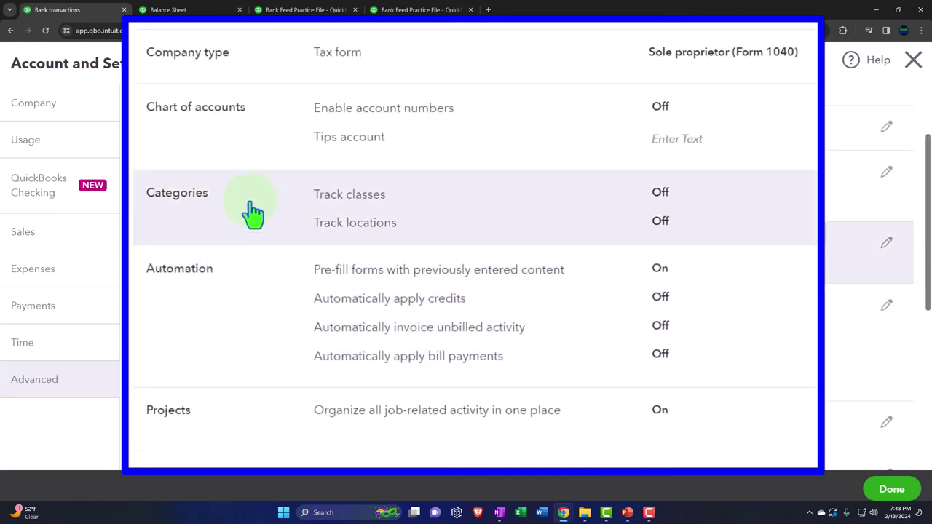
# - Turn on Track classes with one class per row, unclassed warning off, and save
pyautogui.click(400, 208)
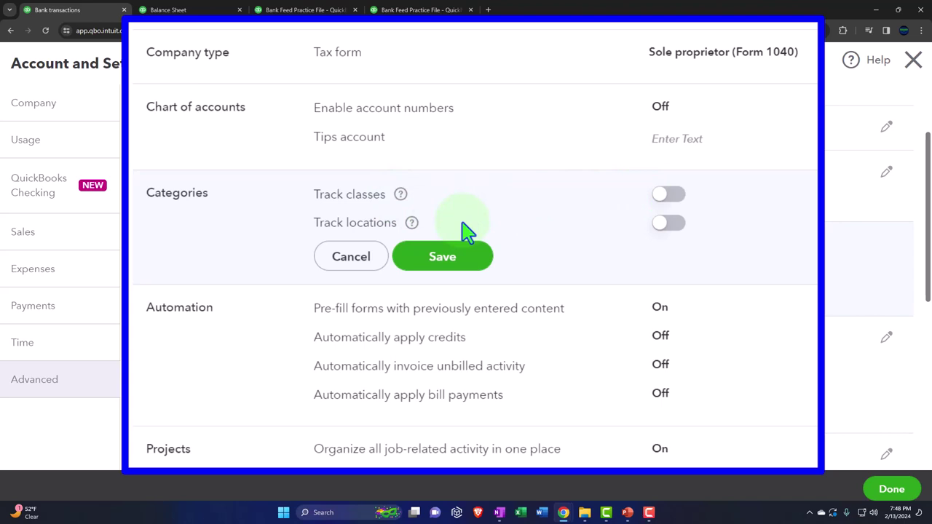
pyautogui.click(666, 195)
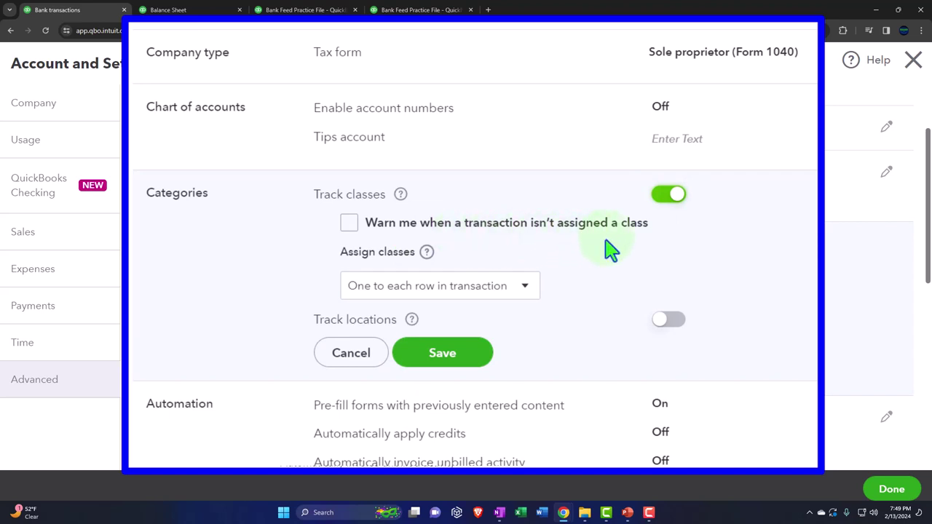
pyautogui.click(351, 224)
pyautogui.click(350, 224)
pyautogui.click(443, 357)
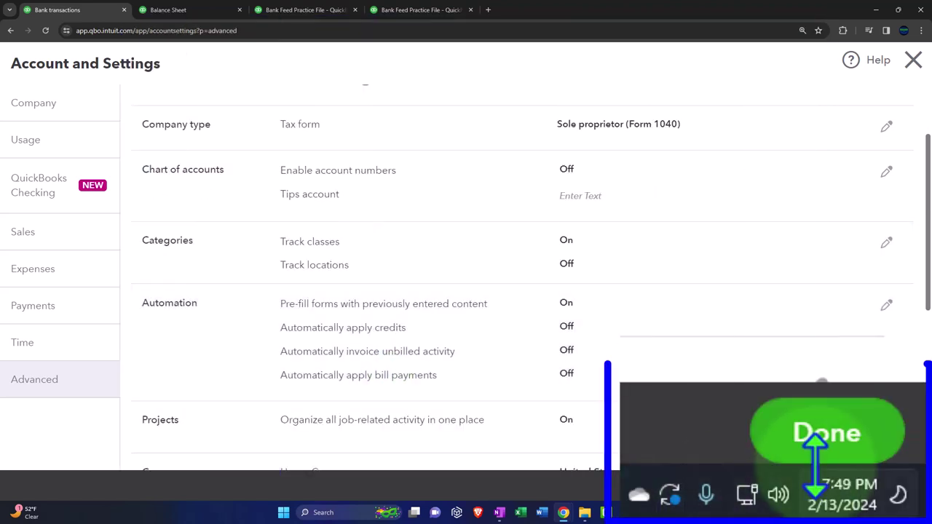
pyautogui.click(891, 489)
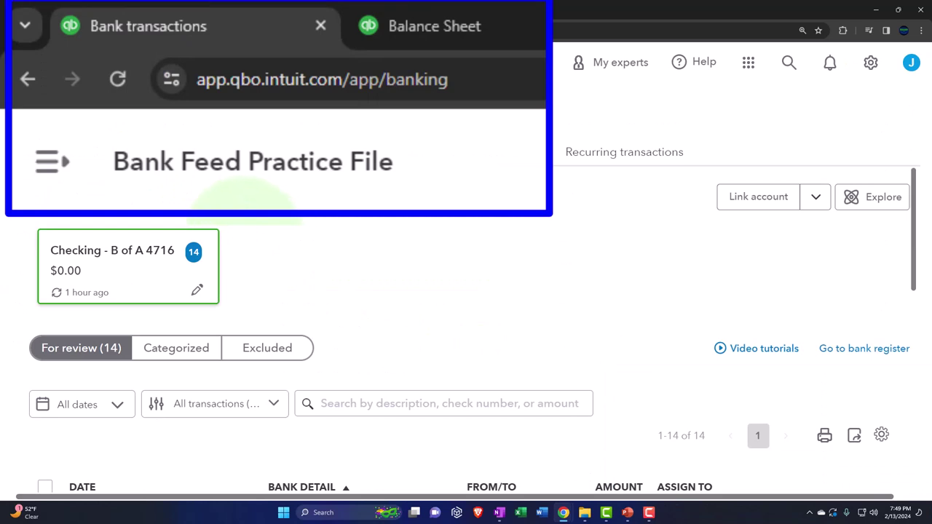
# - Reload banking, collapse the sidebar, and open the 02/09/2024 Rental Co. -$2,400.00 transaction
pyautogui.click(117, 80)
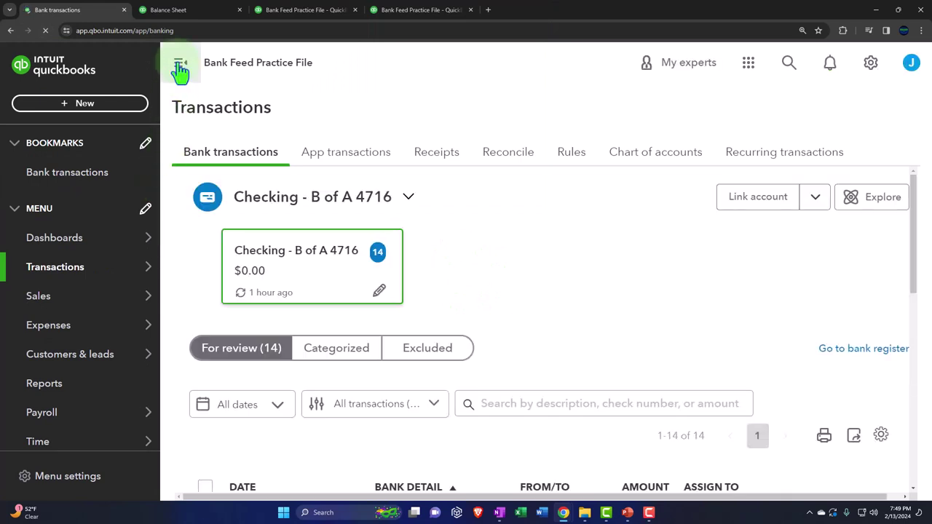
pyautogui.click(178, 68)
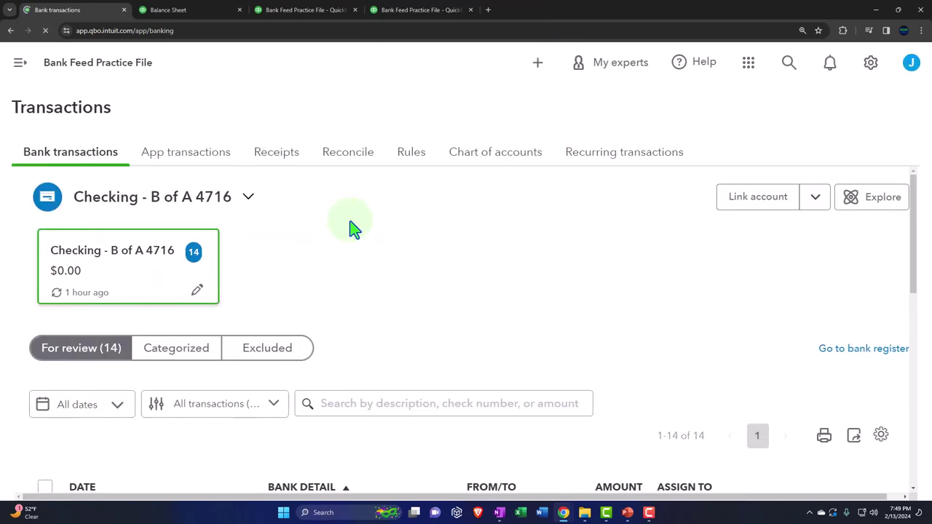
pyautogui.scroll(-3, 354, 230)
pyautogui.scroll(-3, 353, 235)
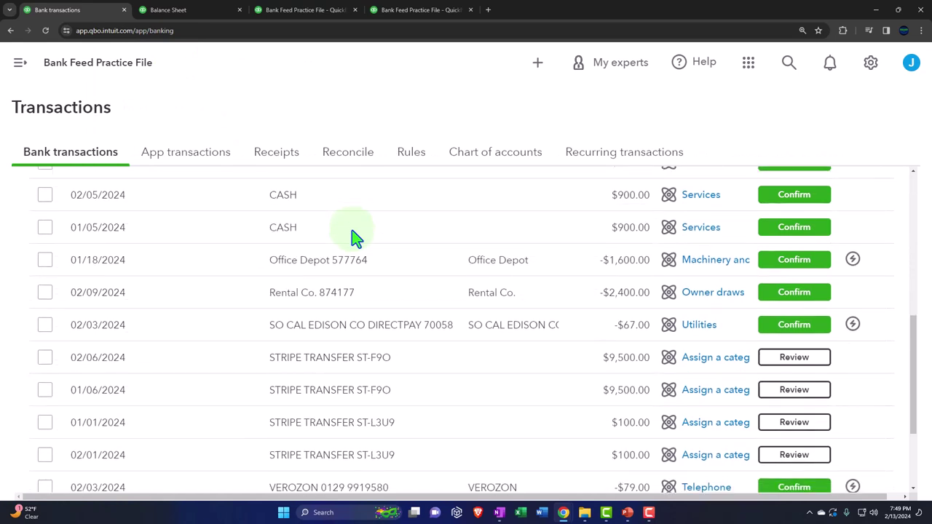
pyautogui.click(354, 276)
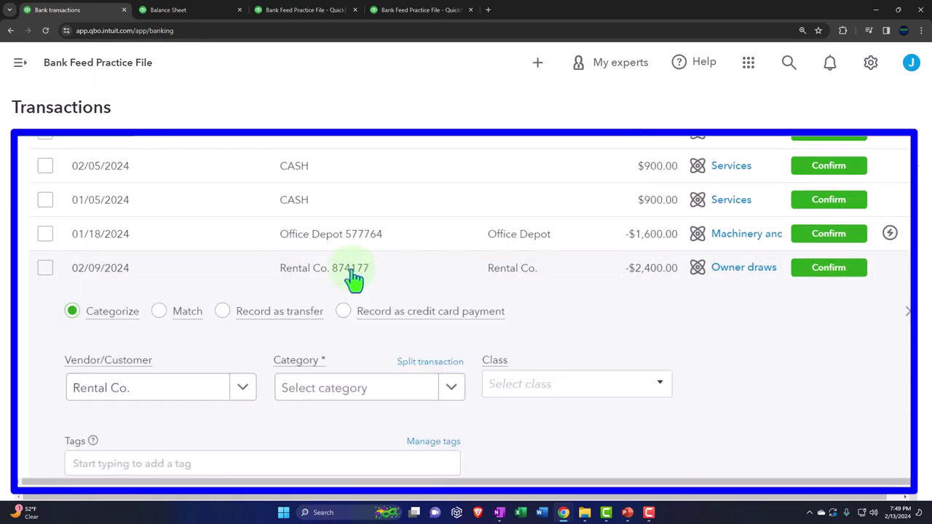
# - Choose Add new category from the transaction's Category dropdown
pyautogui.scroll(-3, 354, 275)
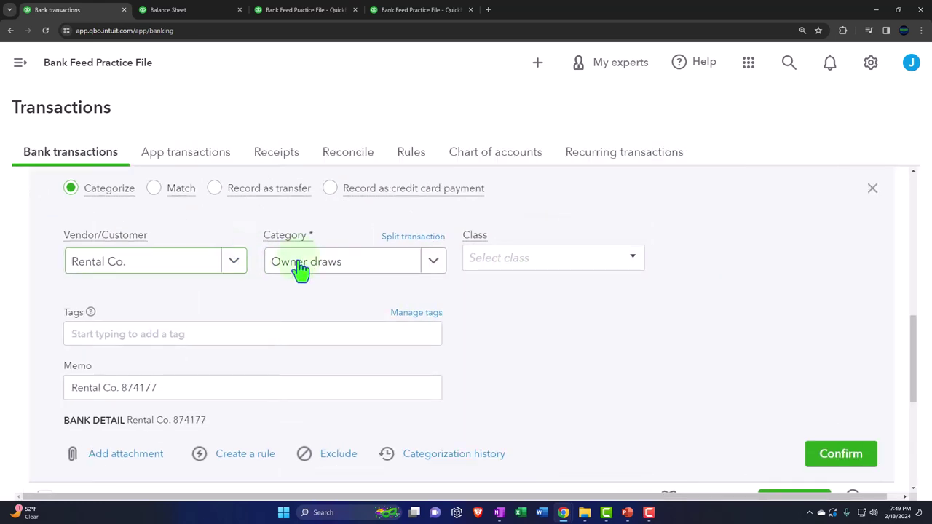
pyautogui.click(433, 266)
pyautogui.scroll(15, 430, 331)
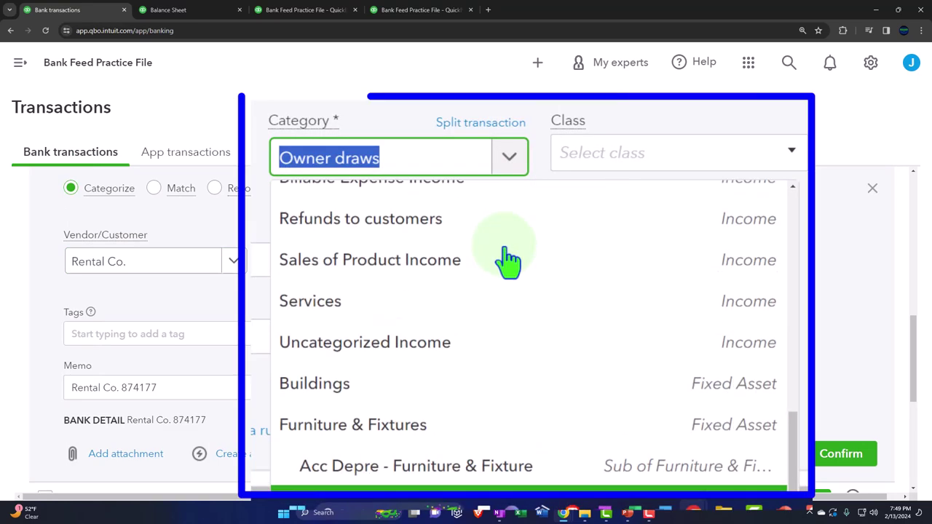
pyautogui.click(391, 226)
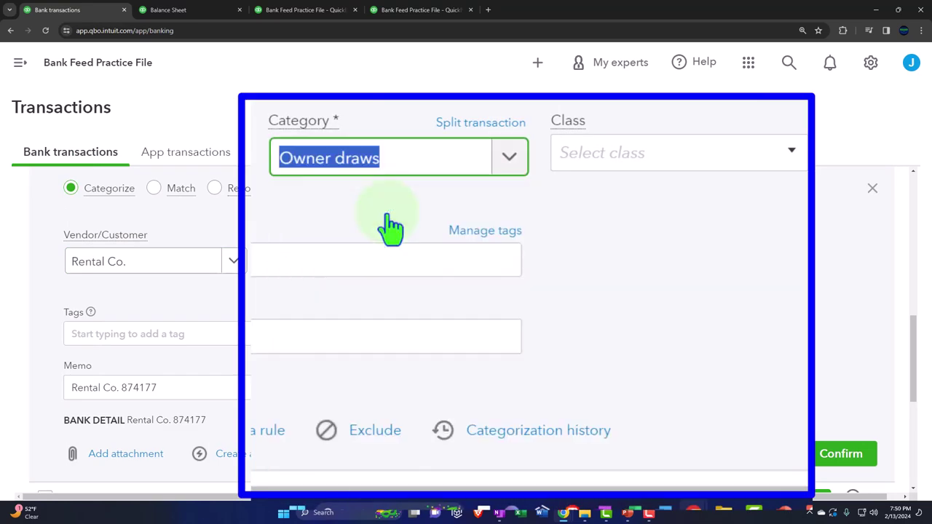
# - Set the new account's type to Expenses and detail type to Rent or Lease of Buildings
pyautogui.click(340, 150)
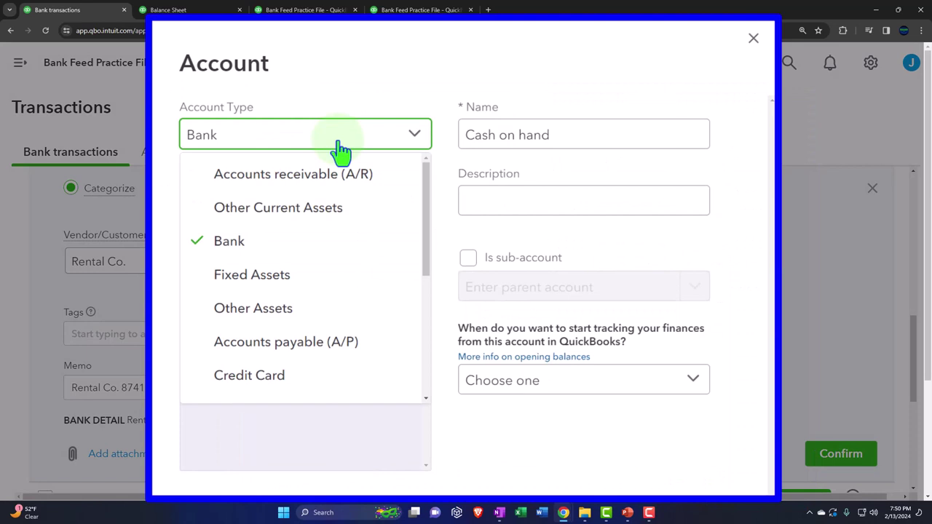
pyautogui.scroll(-5, 335, 291)
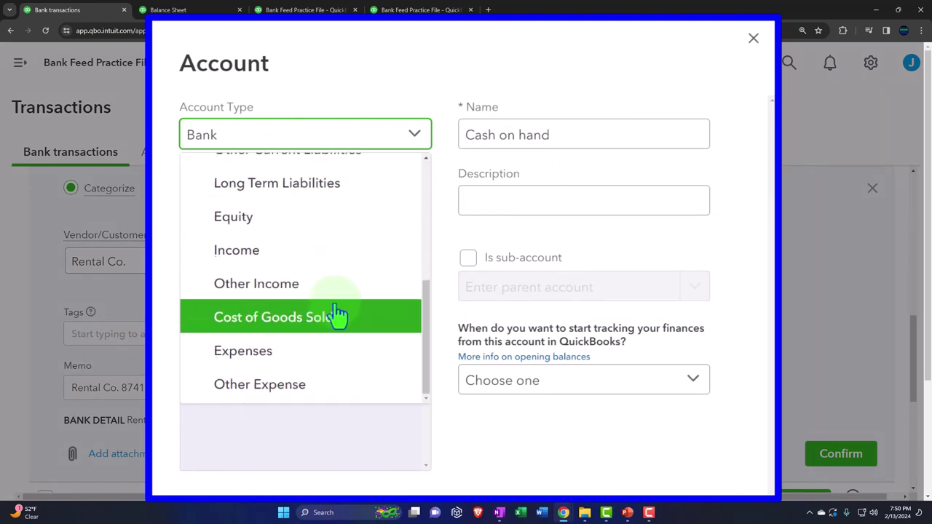
pyautogui.click(307, 350)
pyautogui.click(348, 209)
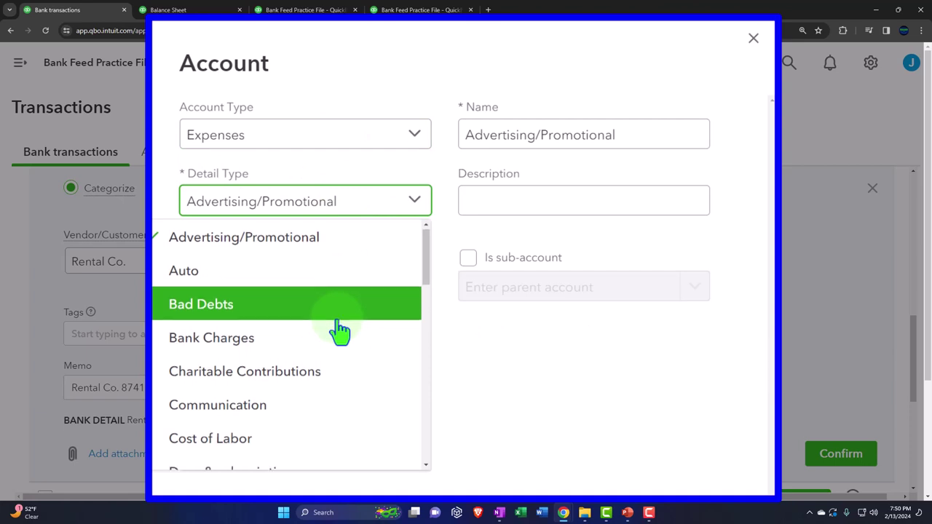
pyautogui.scroll(-5, 339, 330)
pyautogui.scroll(-5, 340, 329)
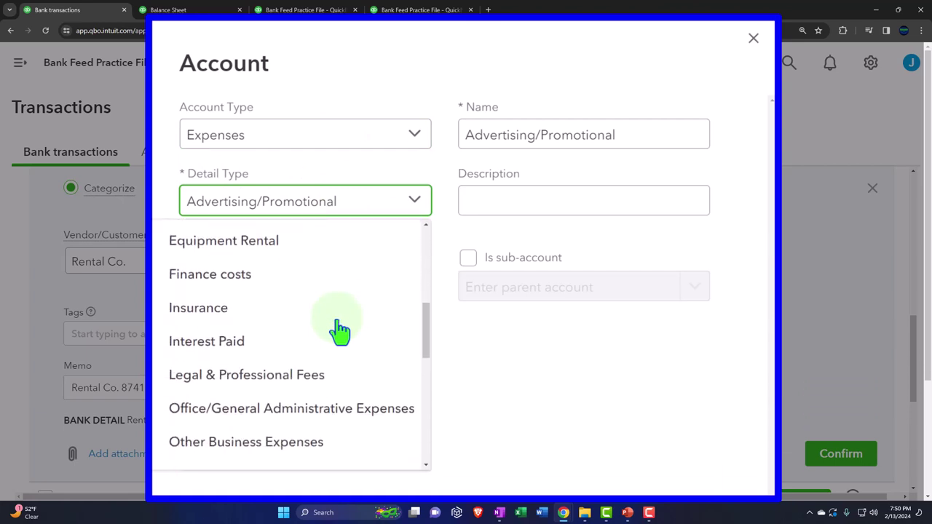
pyautogui.scroll(-2, 340, 329)
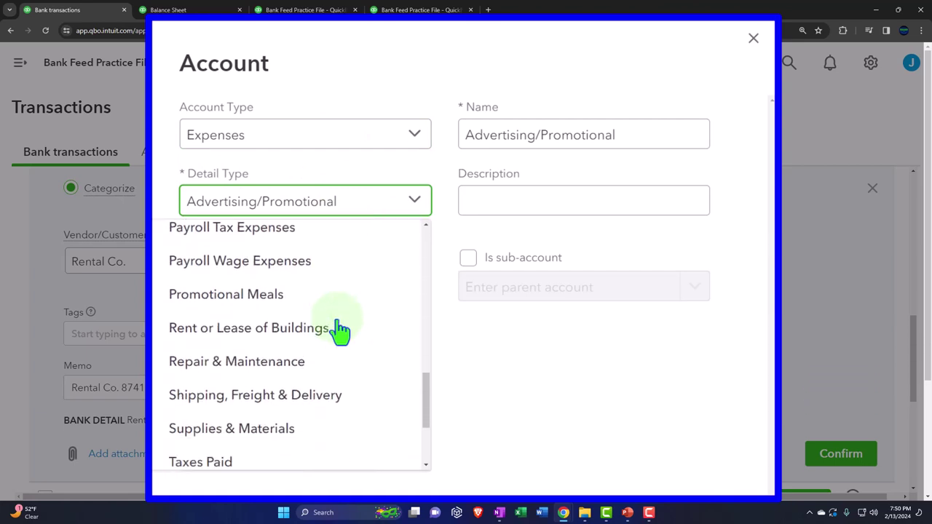
pyautogui.click(299, 312)
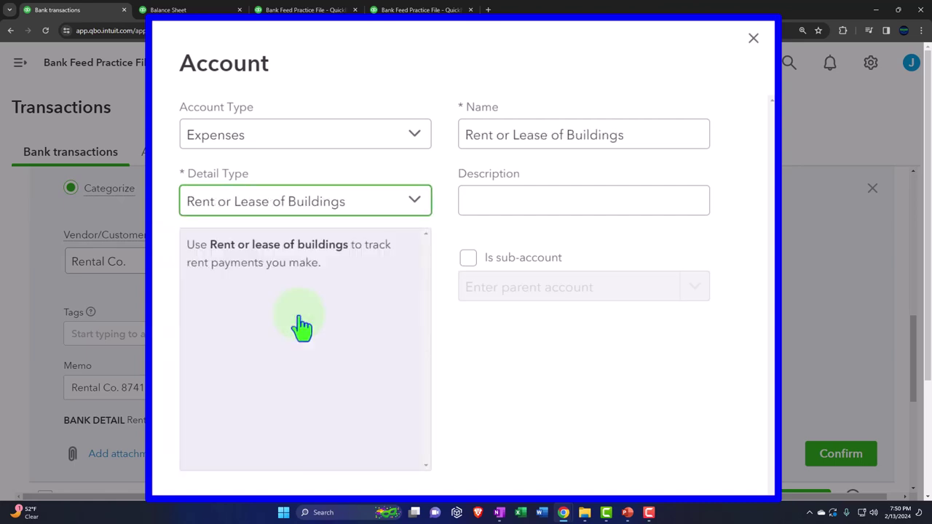
# - Name the account Rent Expense Personal
pyautogui.click(643, 137)
pyautogui.press('BackSpace')
pyautogui.press('BackSpace')
pyautogui.press('BackSpace')
pyautogui.press('BackSpace')
pyautogui.press('BackSpace')
pyautogui.press('BackSpace')
pyautogui.press('BackSpace')
pyautogui.press('BackSpace')
pyautogui.press('BackSpace')
pyautogui.press('BackSpace')
pyautogui.press('BackSpace')
pyautogui.press('BackSpace')
pyautogui.press('BackSpace')
pyautogui.press('BackSpace')
pyautogui.press('BackSpace')
pyautogui.press('BackSpace')
pyautogui.press('BackSpace')
pyautogui.press('BackSpace')
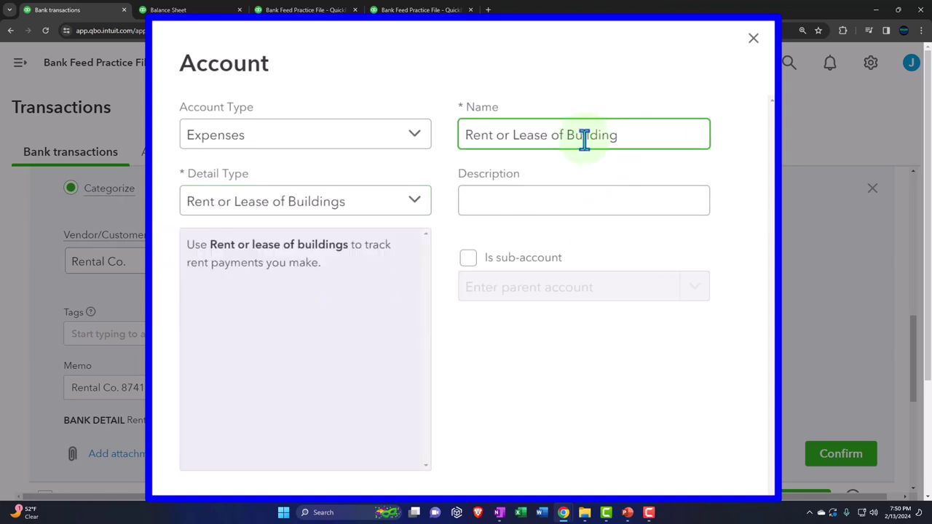
pyautogui.press('BackSpace')
pyautogui.write('Expense PEr')
pyautogui.press('BackSpace')
pyautogui.press('BackSpace')
pyautogui.write('ersonal')
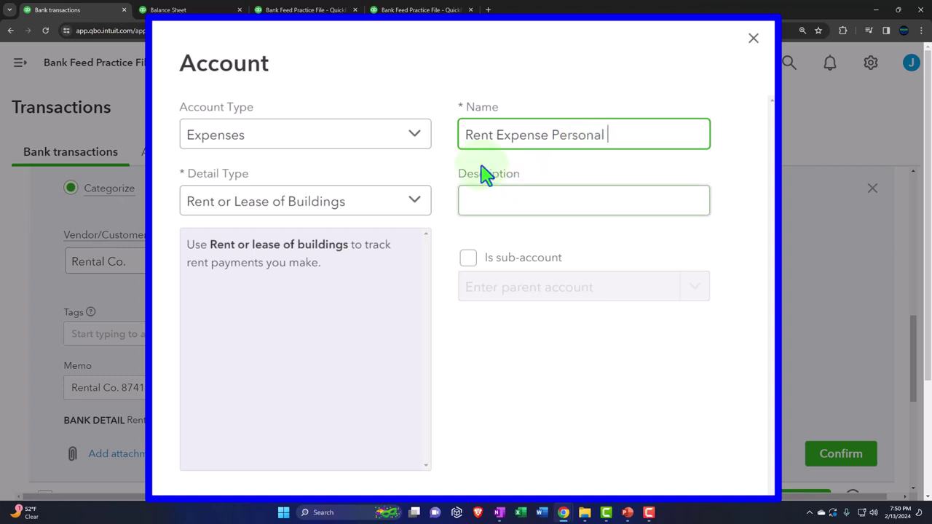
pyautogui.click(468, 207)
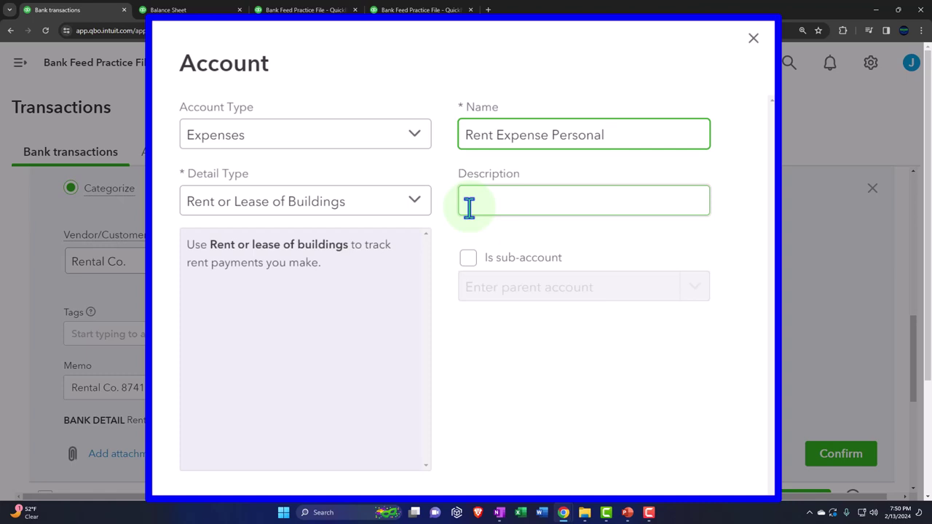
pyautogui.scroll(-2, 469, 207)
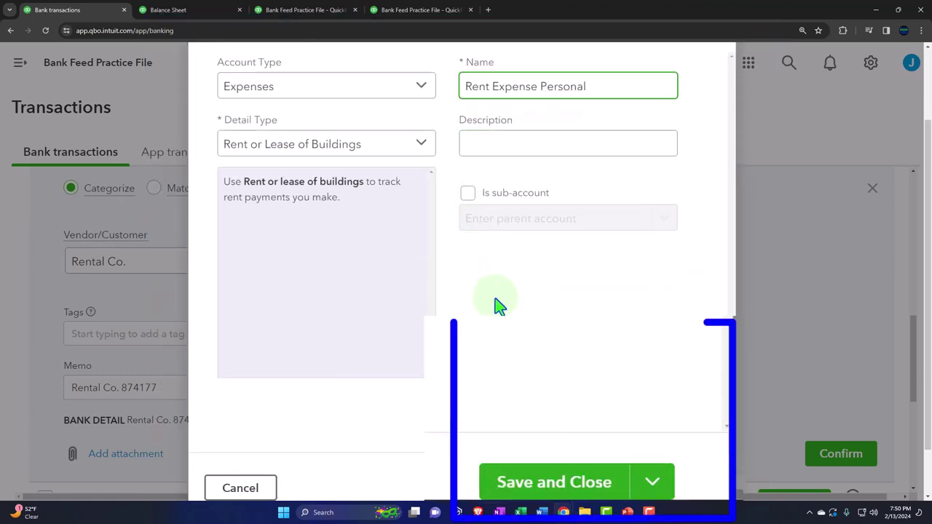
# - Save Rent Expense Personal, give the Rental Co. transaction new class P, and confirm it
pyautogui.click(550, 481)
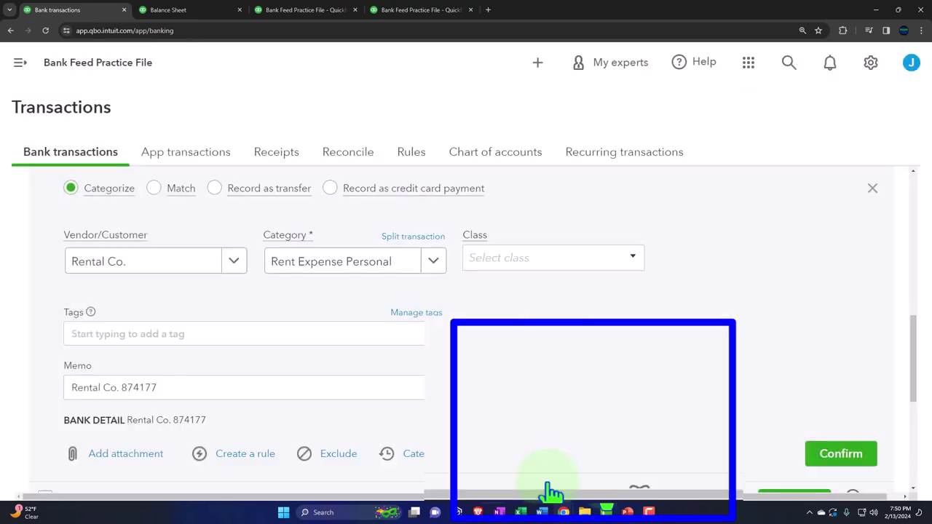
pyautogui.click(628, 264)
pyautogui.click(539, 294)
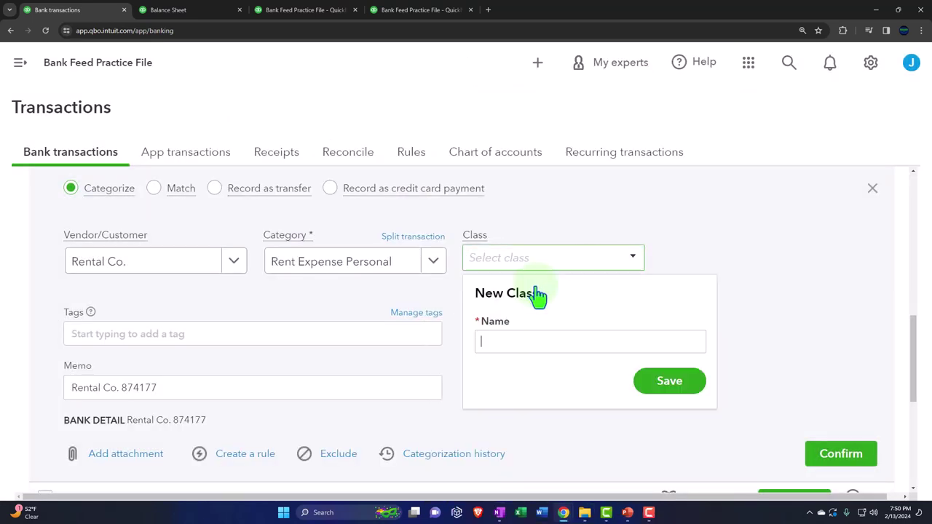
pyautogui.write('P')
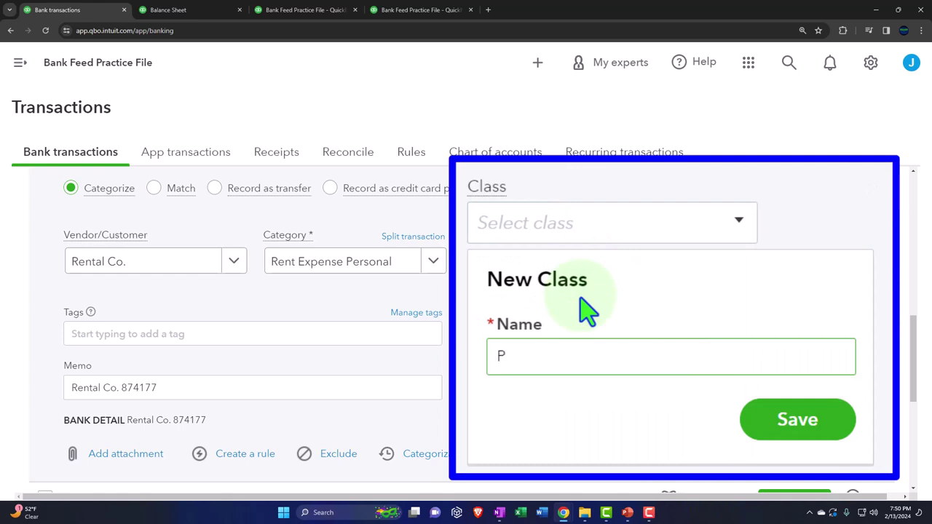
pyautogui.click(806, 428)
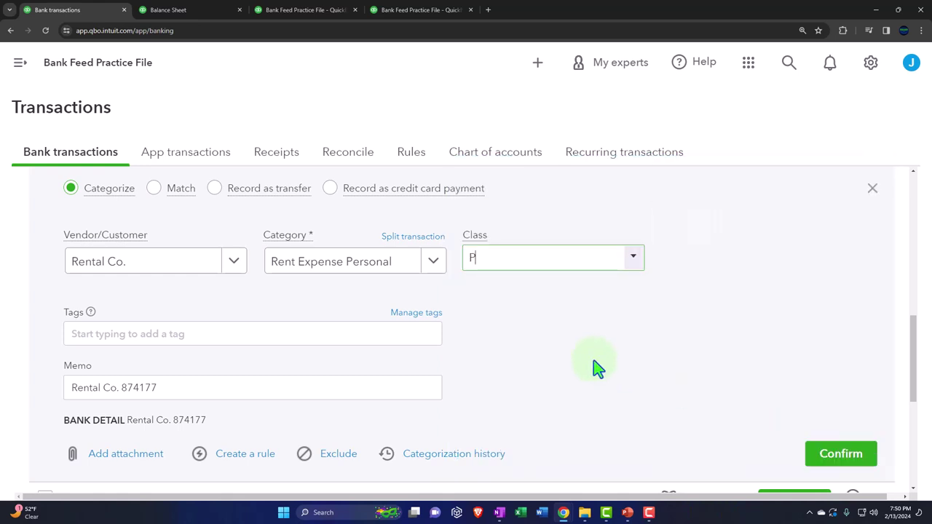
pyautogui.click(536, 329)
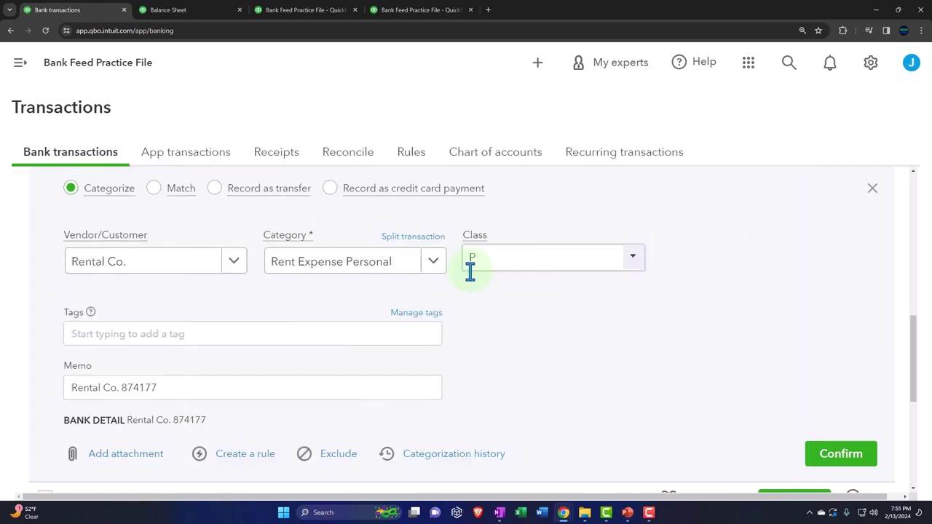
pyautogui.scroll(-1, 328, 349)
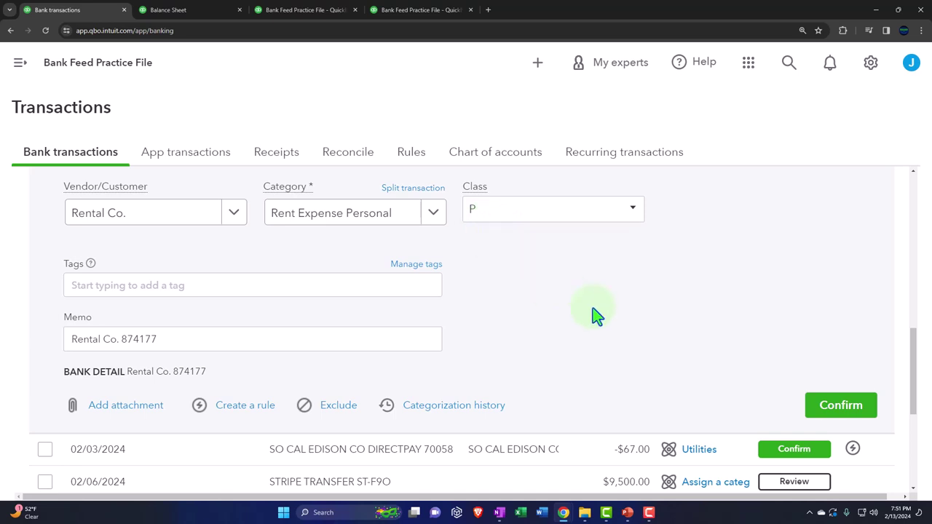
pyautogui.click(815, 406)
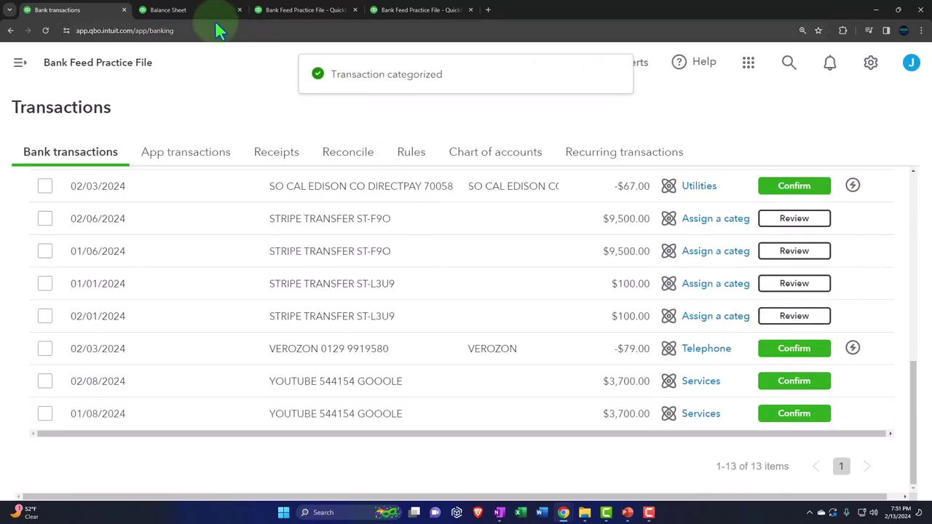
# - Compare the Balance Sheet, then check February Rent Expense Personal 2,400.00 on the monthly Profit and Loss
pyautogui.click(175, 11)
pyautogui.scroll(-3, 686, 247)
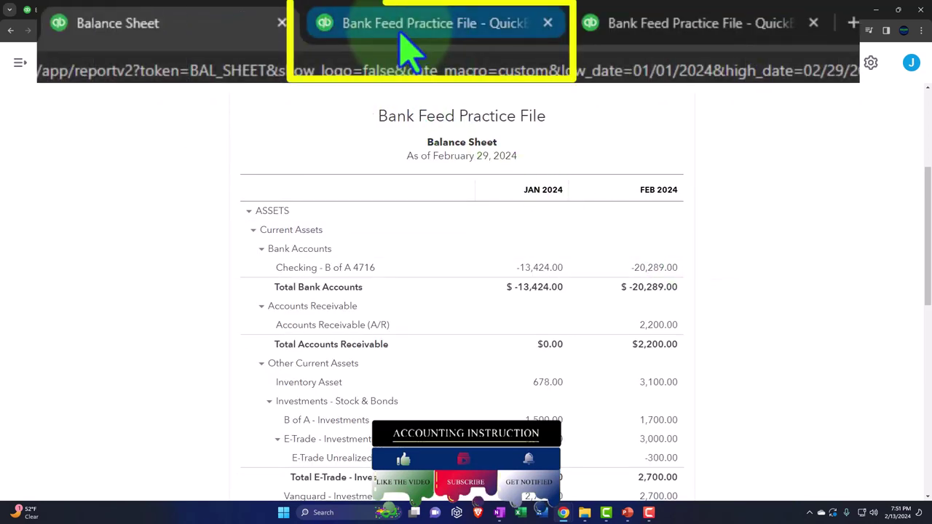
pyautogui.click(291, 13)
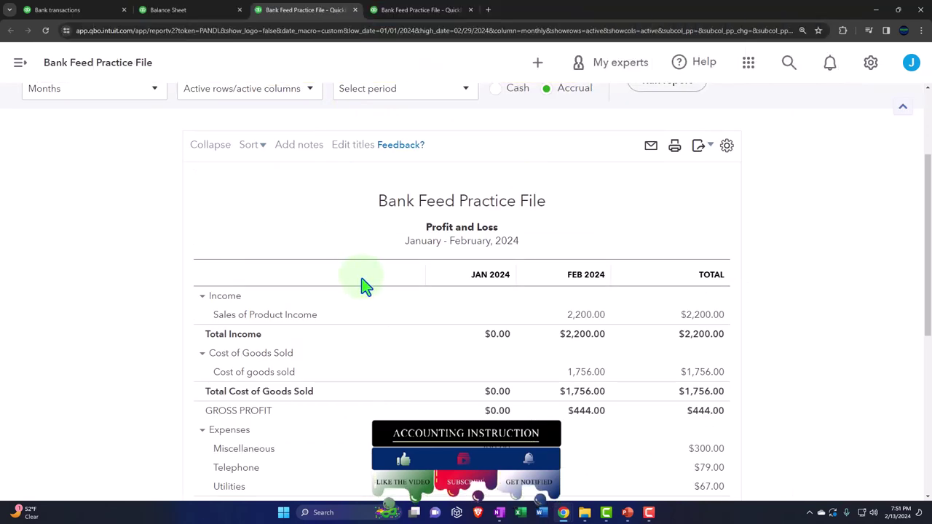
pyautogui.scroll(2, 364, 284)
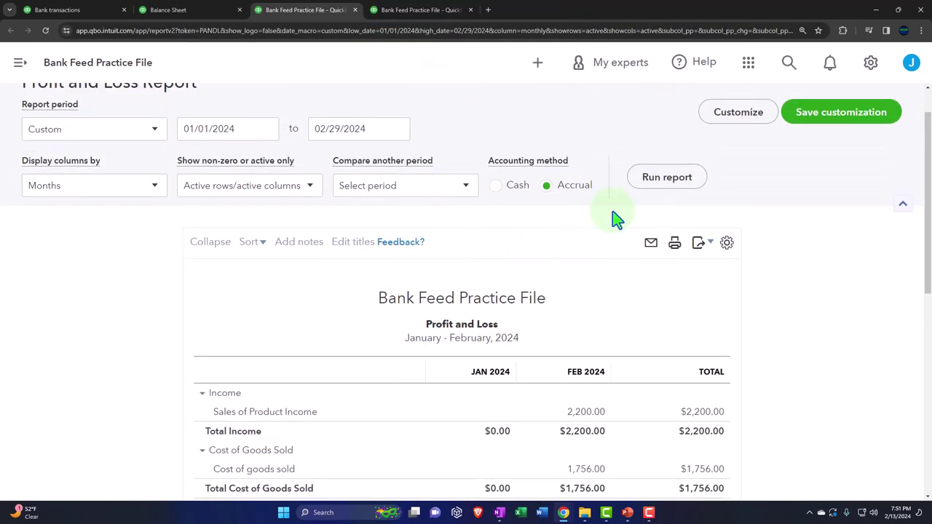
pyautogui.scroll(-2, 658, 193)
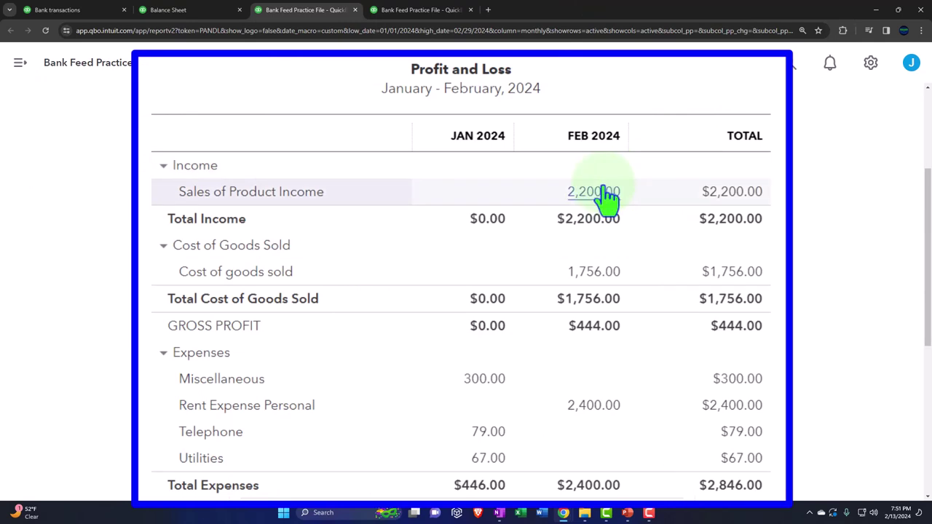
pyautogui.scroll(4, 141, 293)
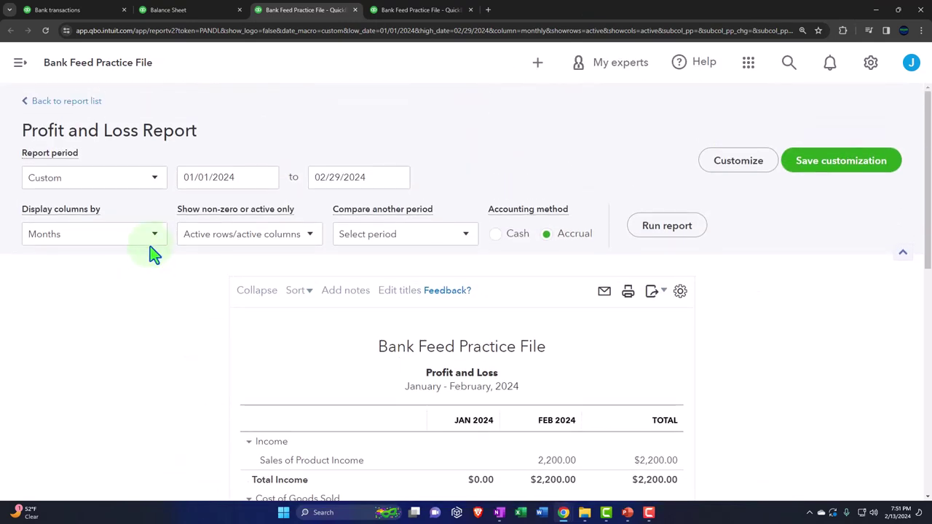
# - Set the Profit and Loss Display columns by option to Classes
pyautogui.click(151, 240)
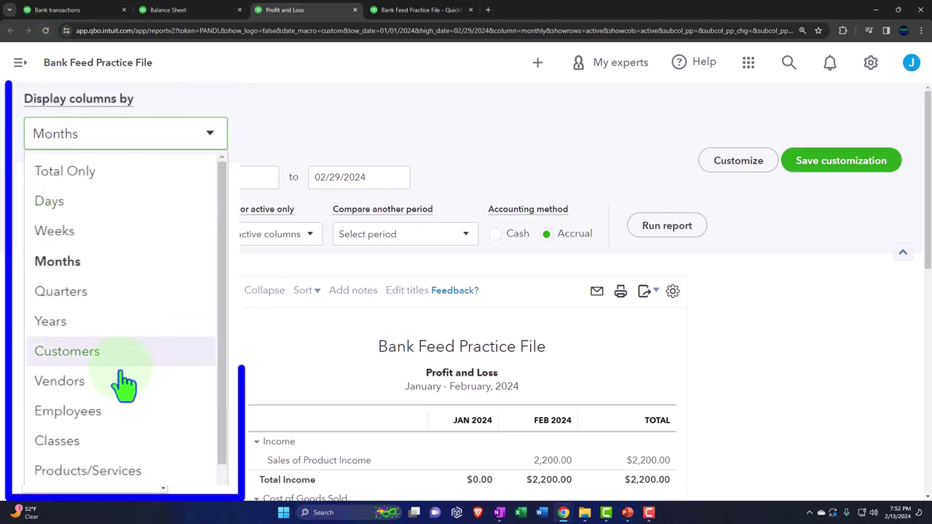
pyautogui.click(113, 454)
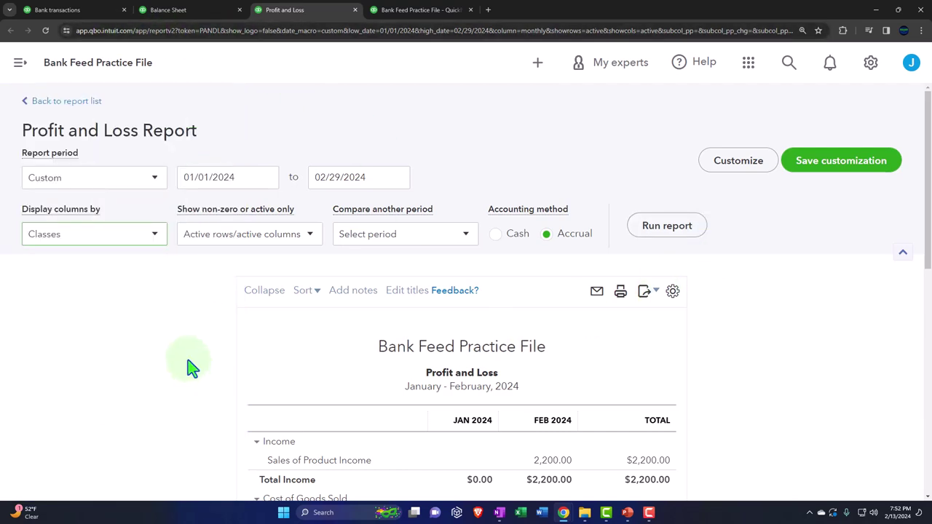
pyautogui.scroll(-2, 189, 368)
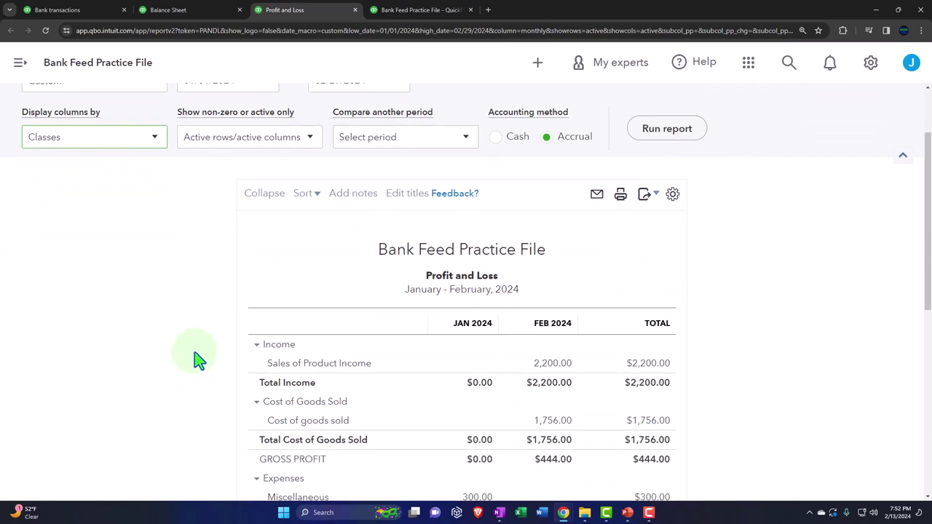
pyautogui.scroll(2, 193, 361)
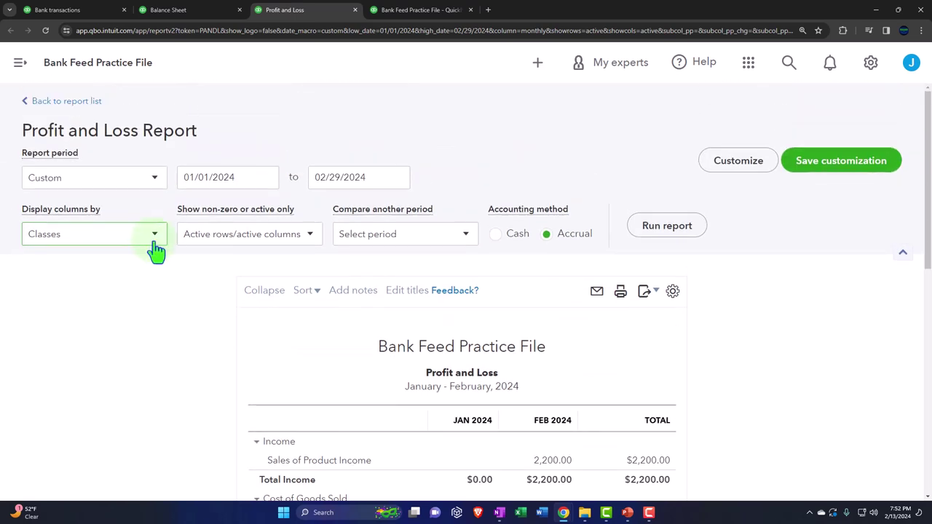
# - Rerun the Profit and Loss: class P net income -2,400.00, Not Specified -89.00, total -2,489.00
pyautogui.click(675, 227)
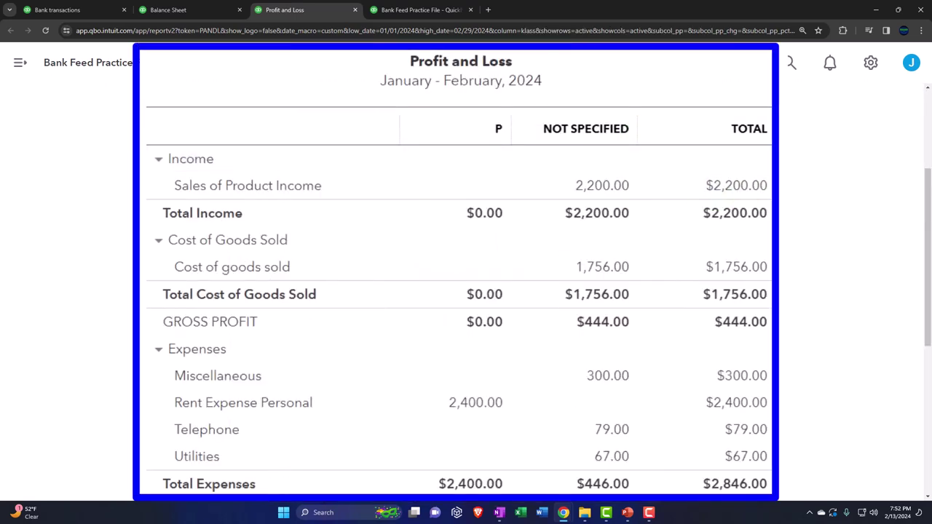
pyautogui.scroll(-3, 764, 216)
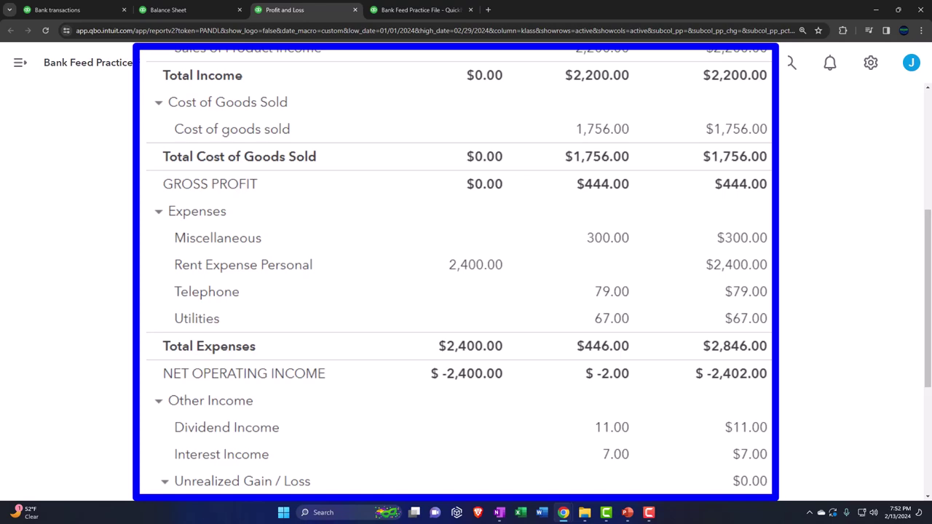
pyautogui.scroll(-3, 582, 150)
pyautogui.scroll(-1, 497, 251)
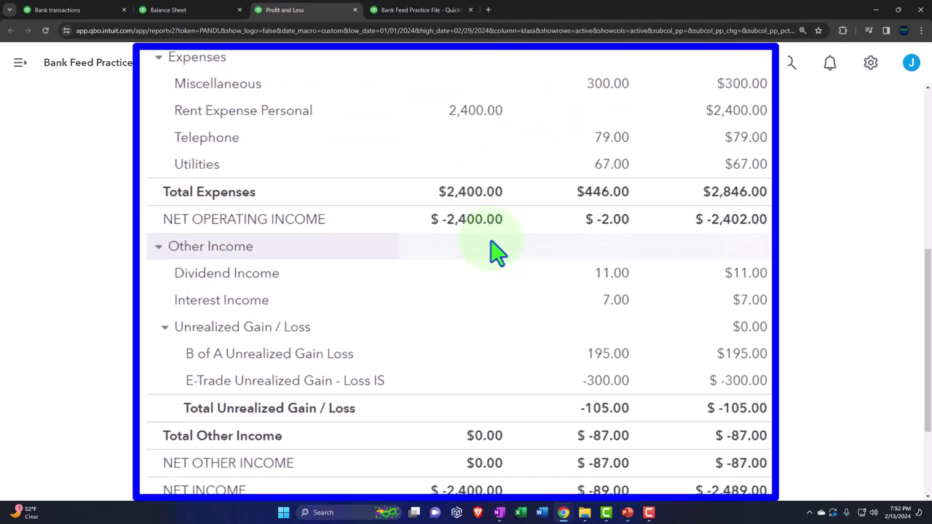
pyautogui.scroll(-1, 497, 251)
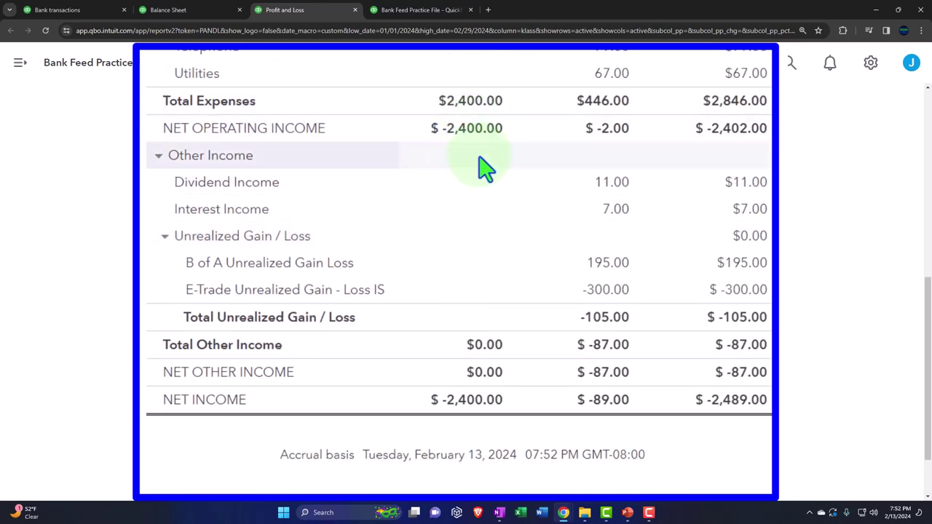
pyautogui.scroll(3, 485, 169)
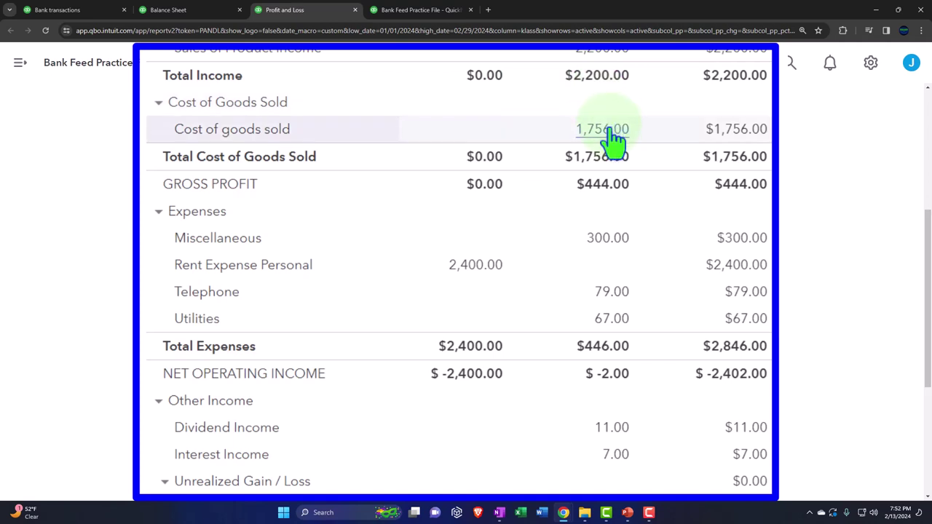
pyautogui.click(606, 238)
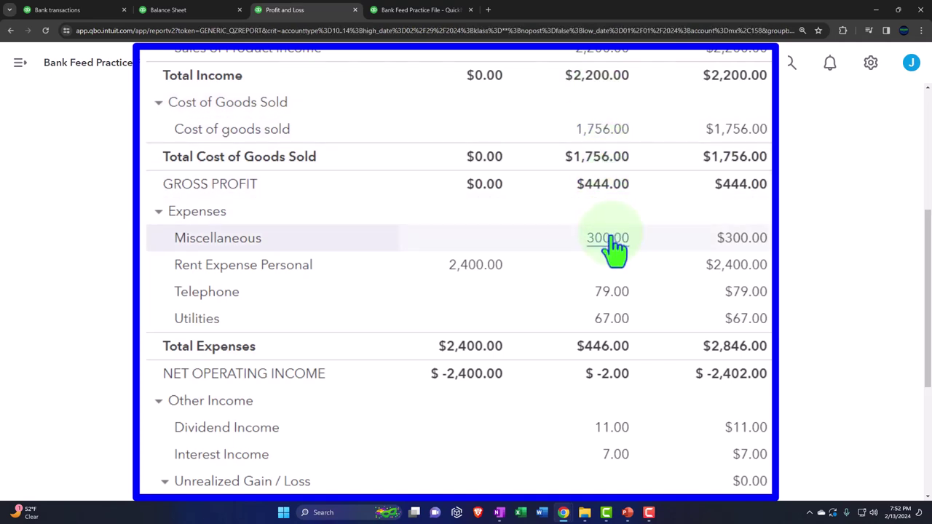
pyautogui.click(566, 317)
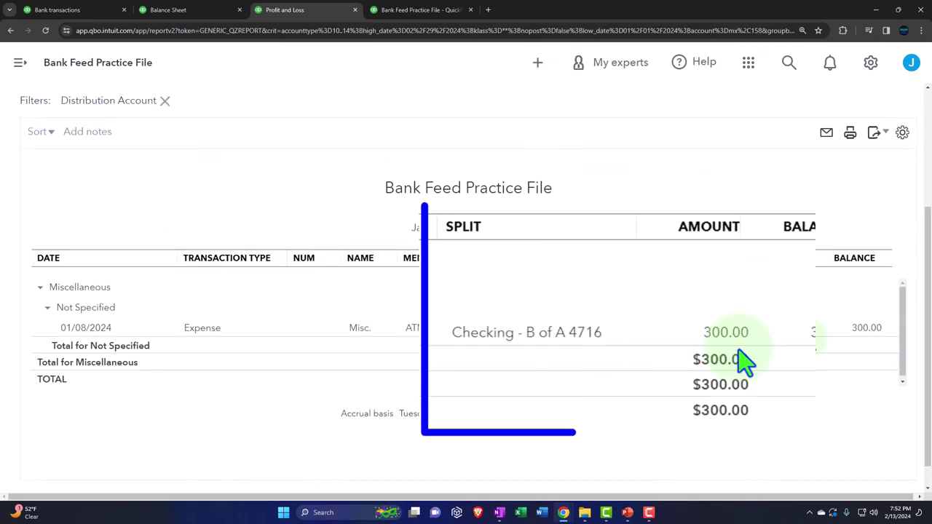
pyautogui.click(795, 329)
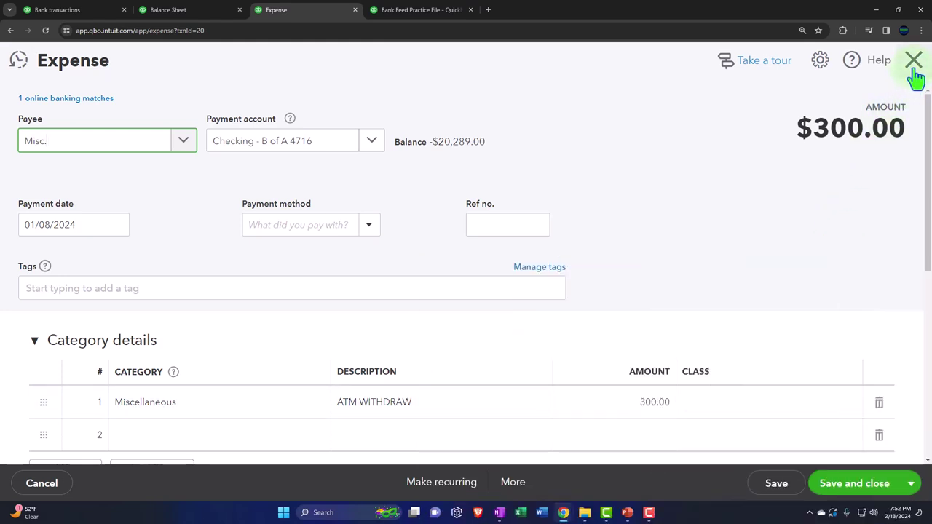
pyautogui.click(915, 66)
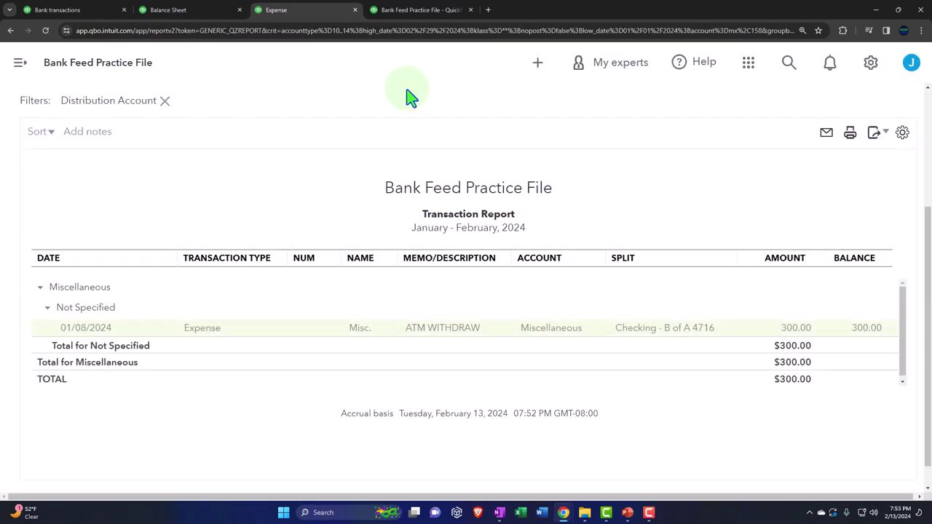
pyautogui.scroll(2, 318, 243)
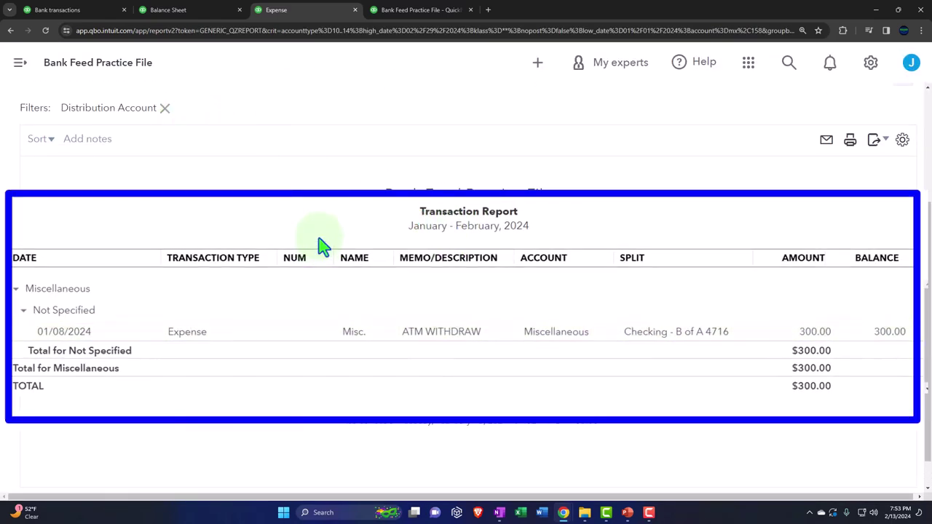
pyautogui.scroll(1, 87, 175)
pyautogui.click(80, 102)
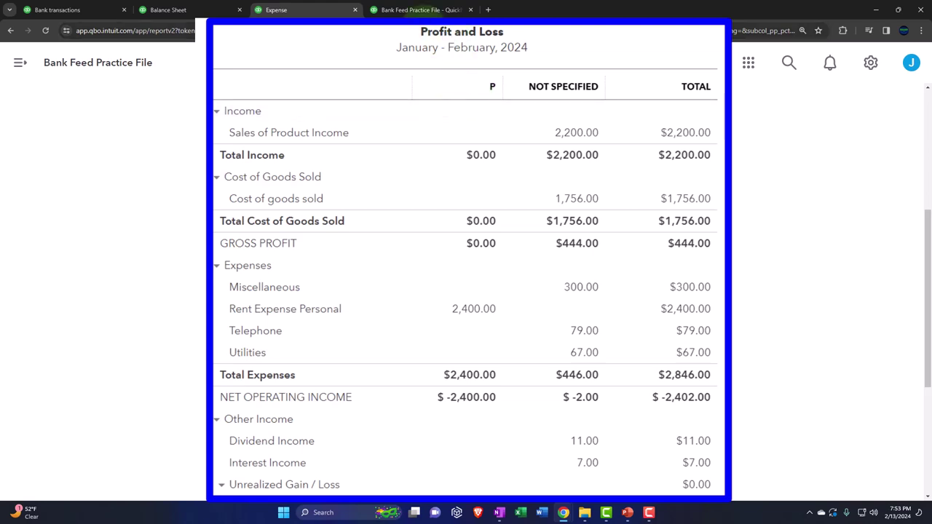
# - Rerun the Trial Balance as of February 29, 2024 and check totals $13,424.00 and $23,002.00
pyautogui.click(420, 9)
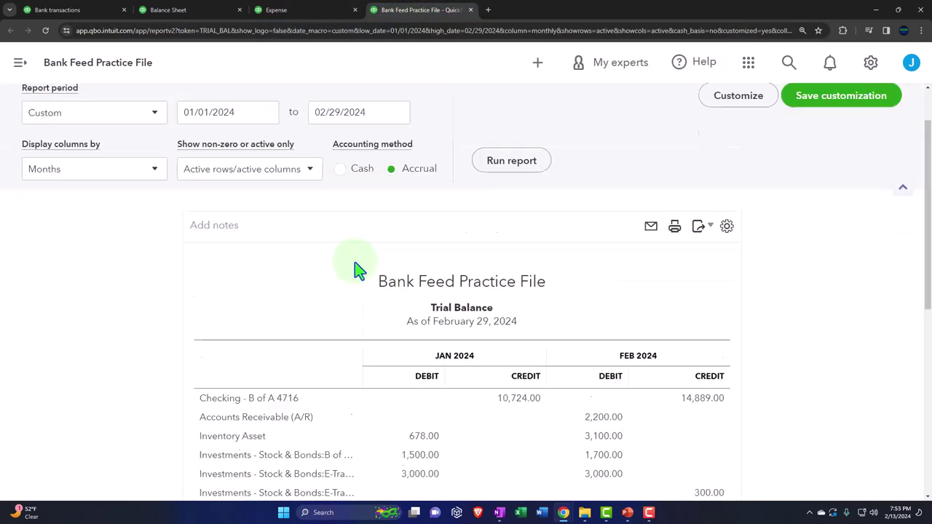
pyautogui.scroll(1, 357, 266)
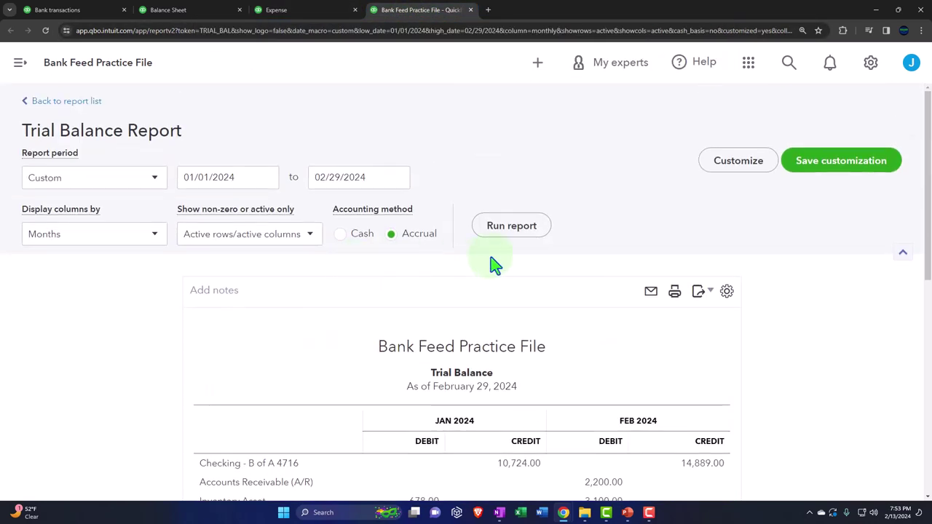
pyautogui.click(495, 227)
pyautogui.scroll(-3, 182, 339)
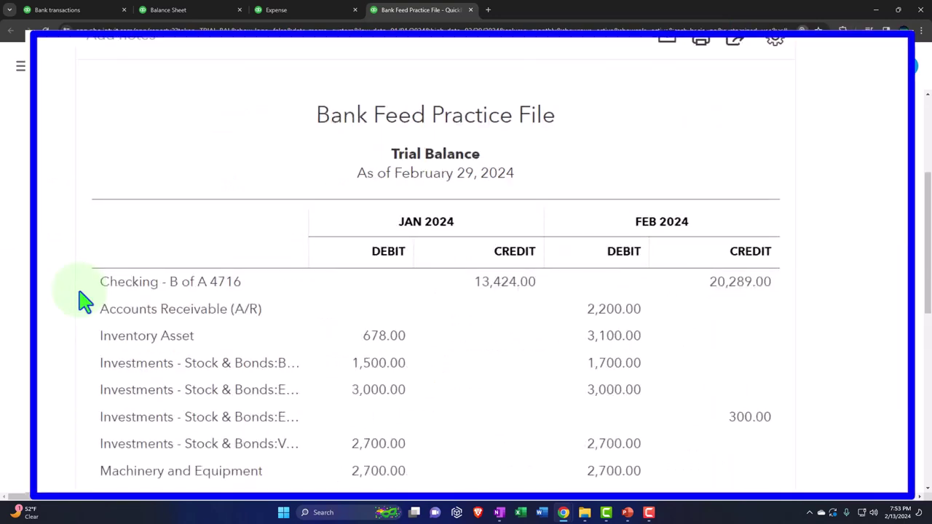
pyautogui.scroll(-1, 182, 339)
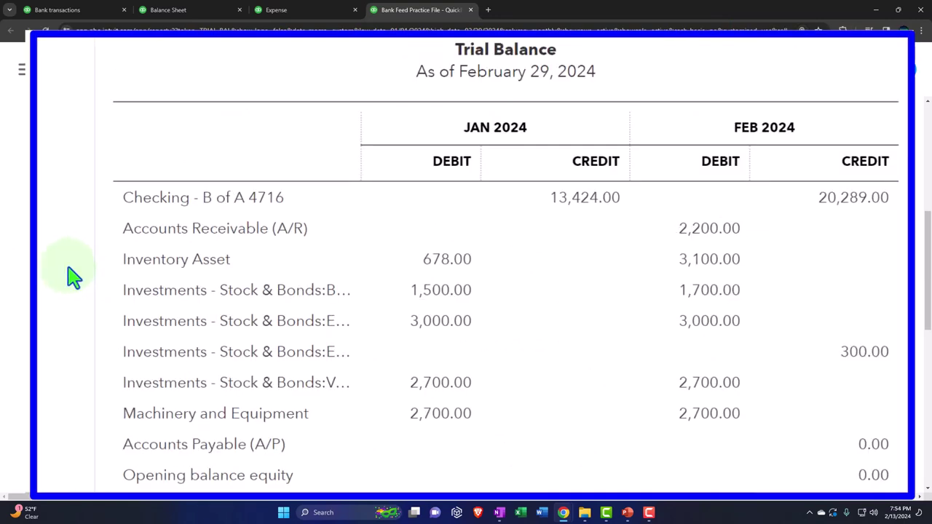
pyautogui.scroll(-1, 75, 271)
pyautogui.scroll(-2, 75, 271)
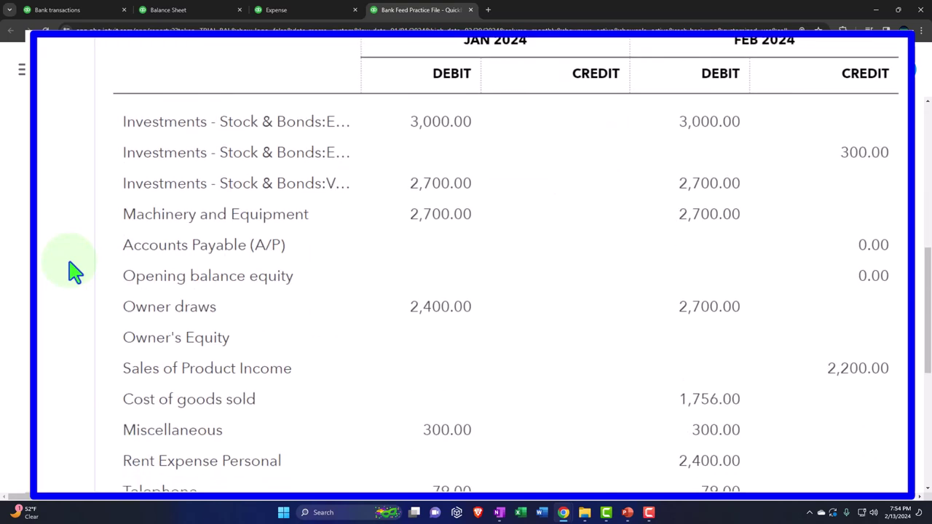
pyautogui.scroll(-1, 75, 272)
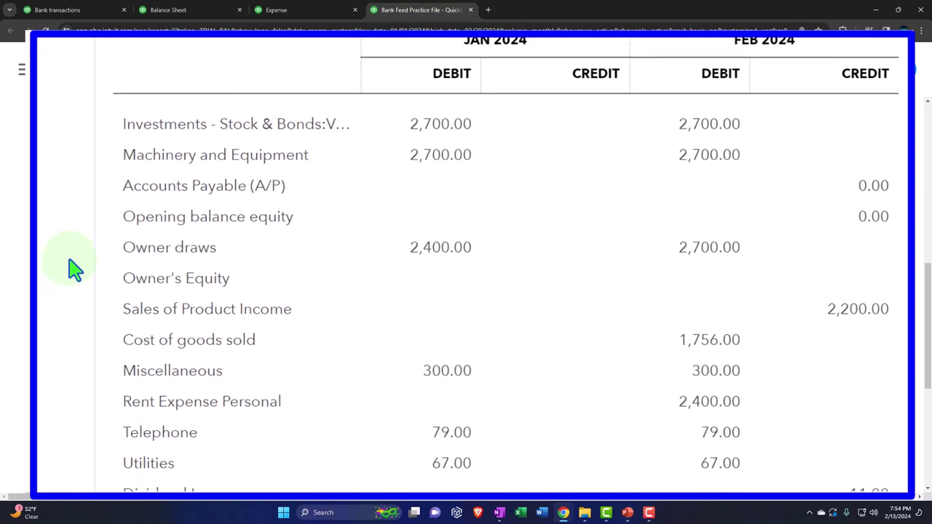
pyautogui.scroll(-1, 75, 270)
pyautogui.scroll(-1, 73, 266)
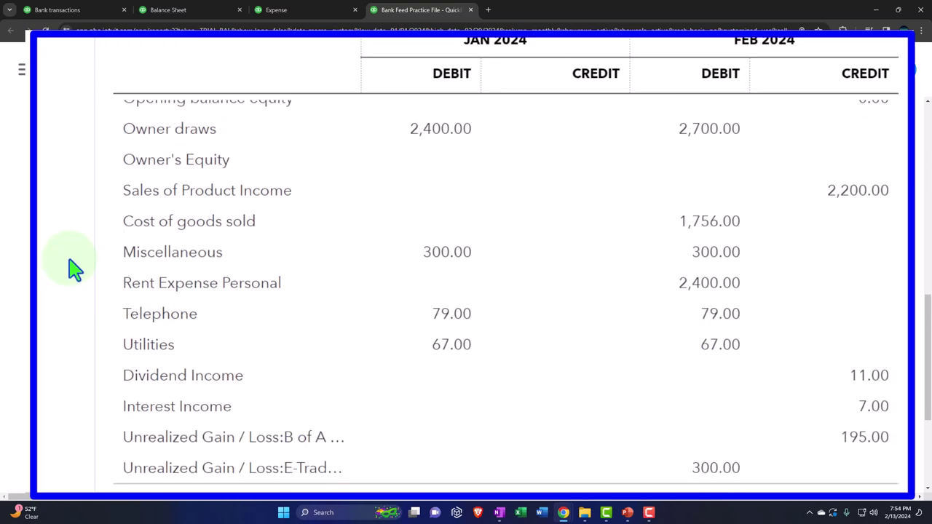
pyautogui.scroll(-1, 248, 260)
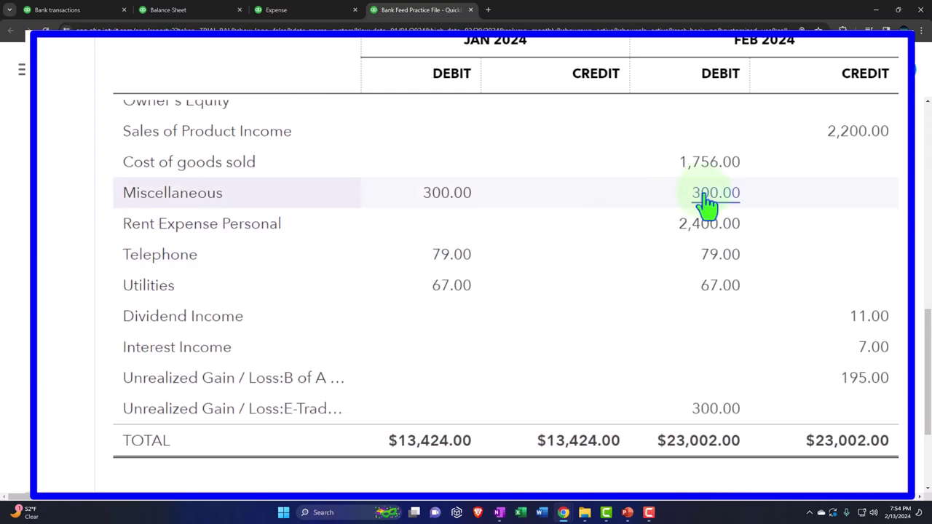
pyautogui.scroll(-1, 510, 284)
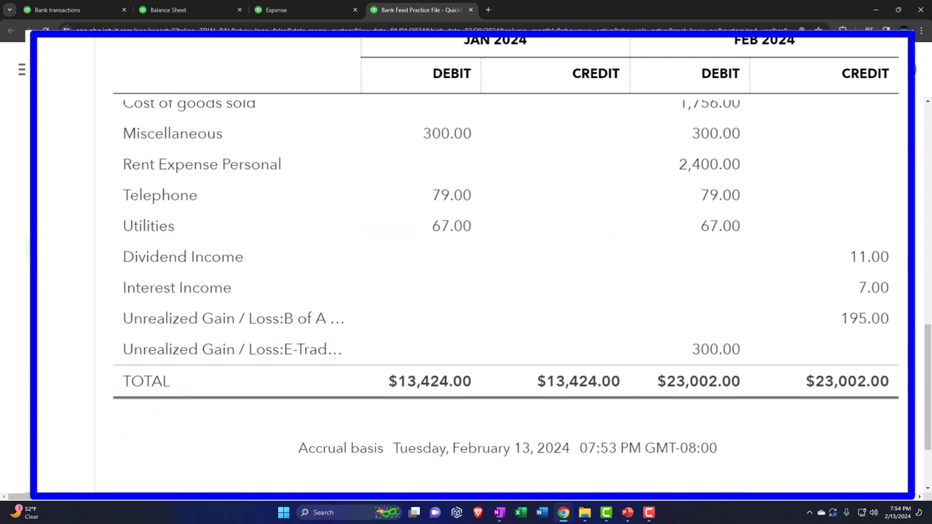
pyautogui.scroll(-1, 510, 283)
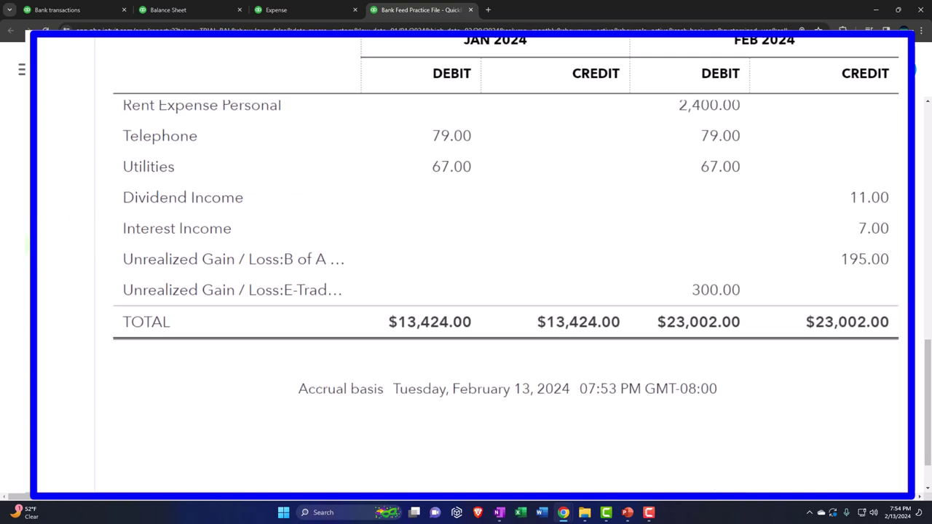